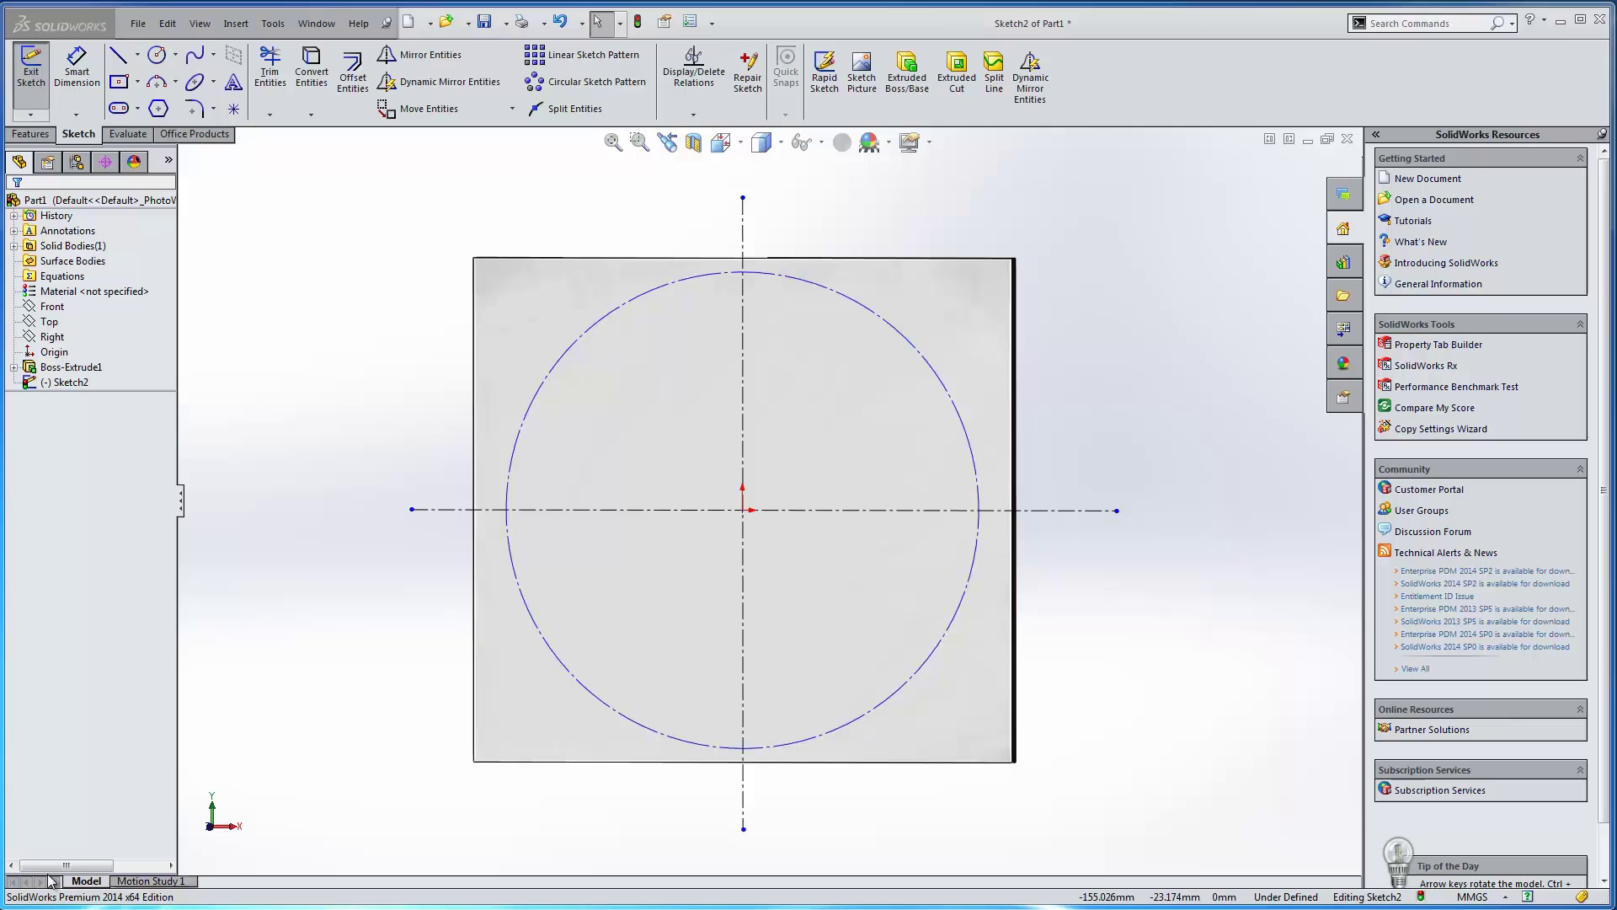
# Step: Look through the fonts installed in the Windows Control Panel, under Appearance and Personalization, and close the window
pyautogui.press('super')
pyautogui.click(263, 522)
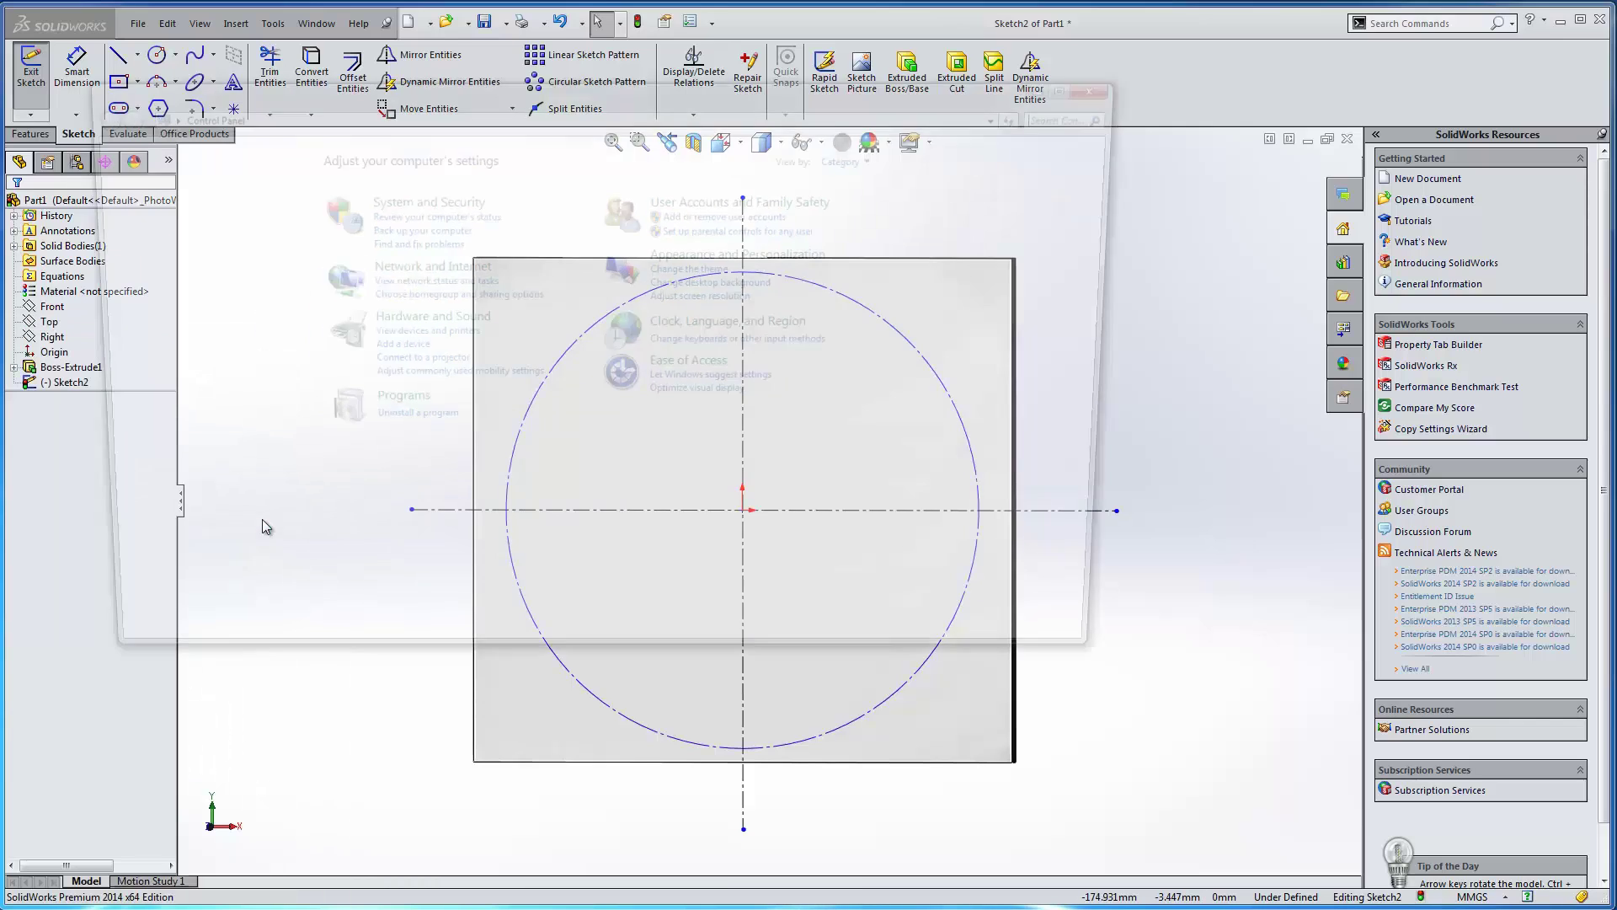
pyautogui.click(722, 256)
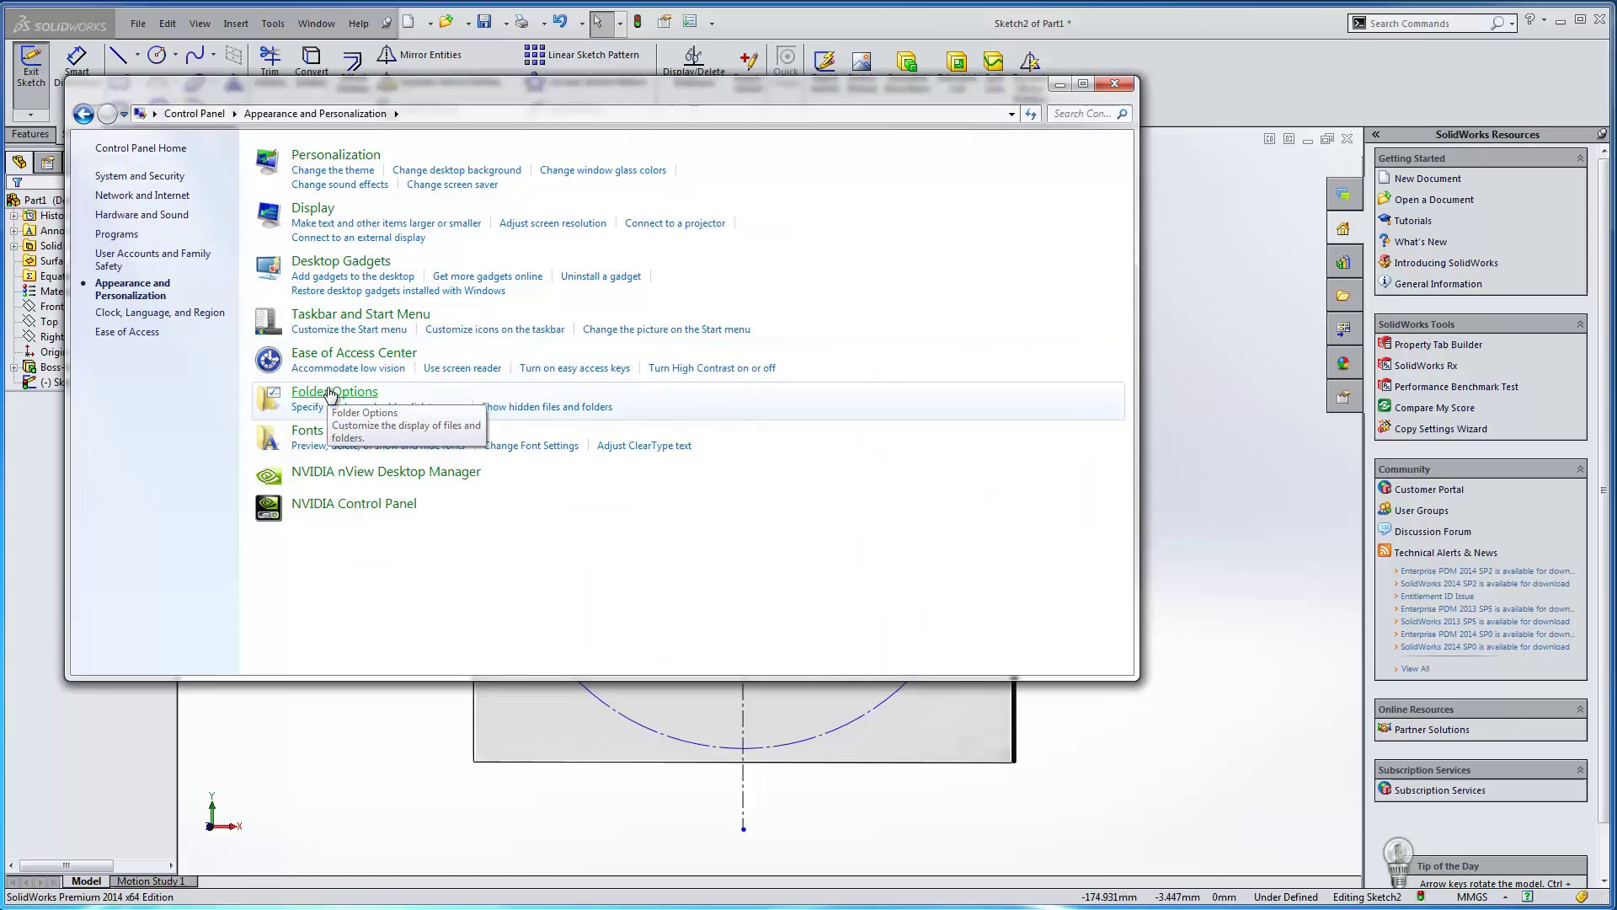
pyautogui.click(303, 430)
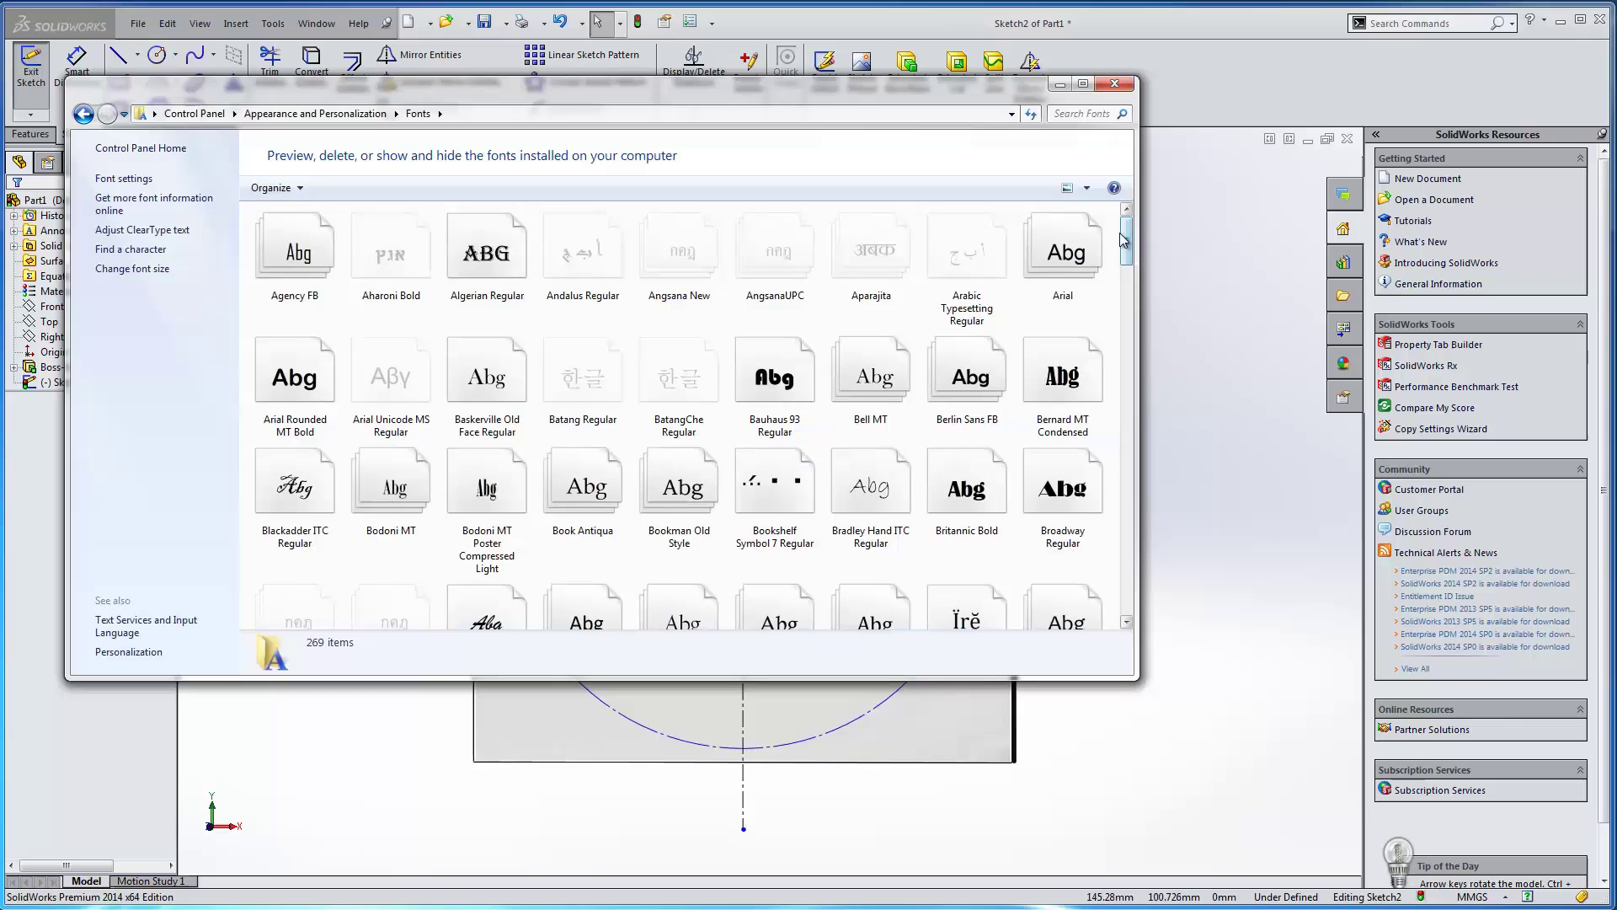
pyautogui.moveTo(1126, 241)
pyautogui.mouseDown()
pyautogui.moveTo(1142, 483)
pyautogui.moveTo(1132, 236)
pyautogui.mouseUp()
pyautogui.click(1114, 84)
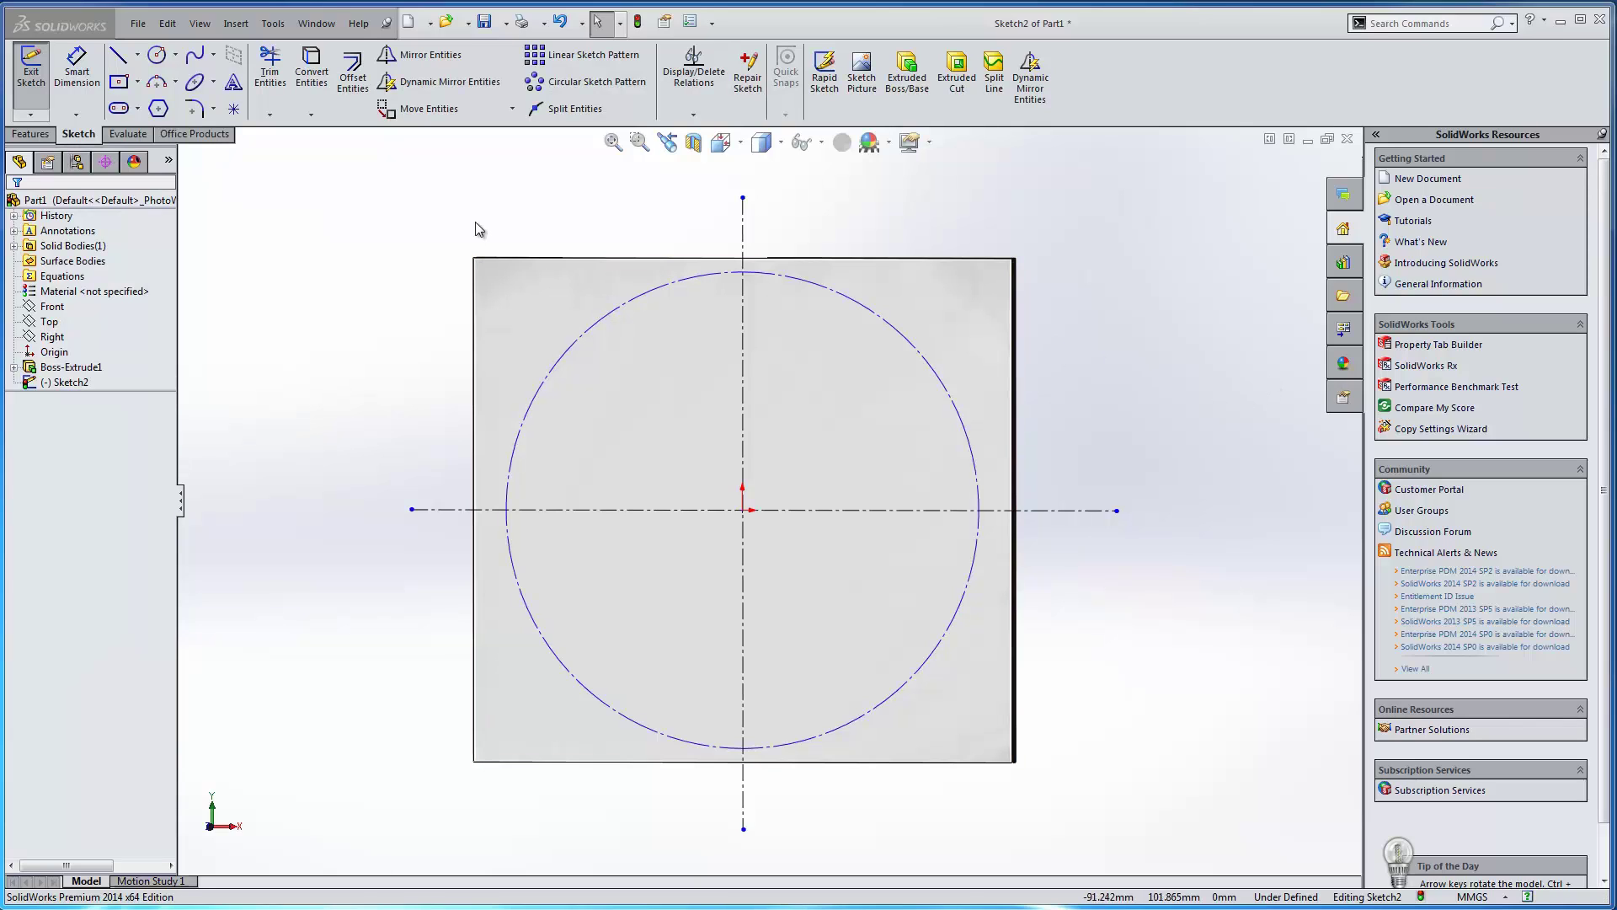
pyautogui.click(234, 82)
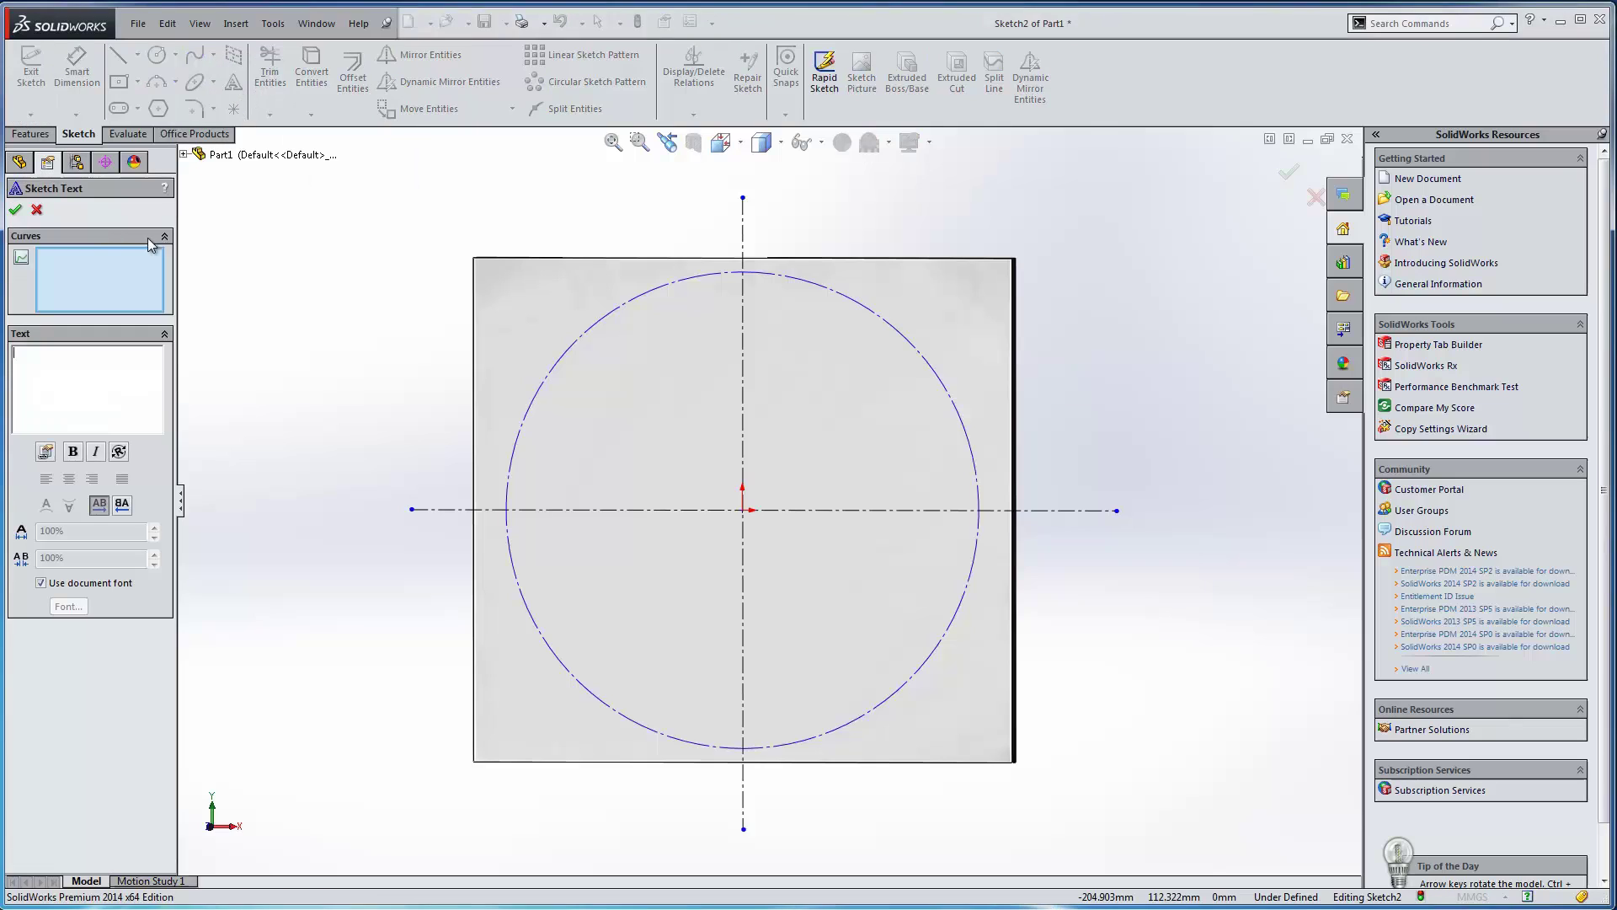
pyautogui.click(560, 509)
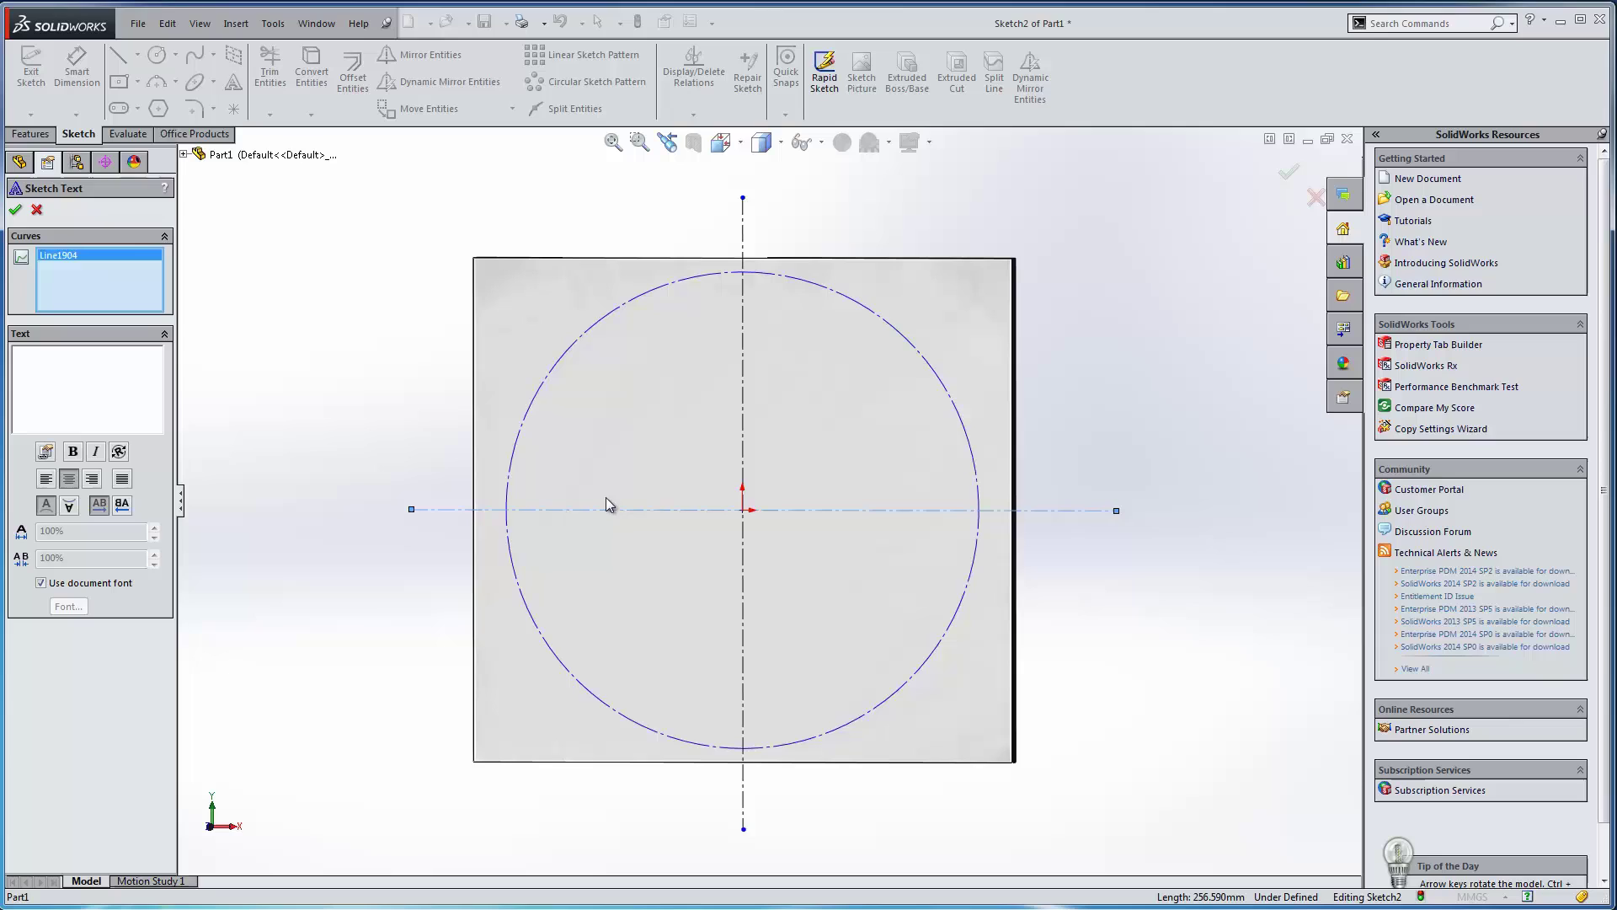
pyautogui.click(46, 367)
pyautogui.write('www.Goengineer.com')
pyautogui.scroll(3, 844, 598)
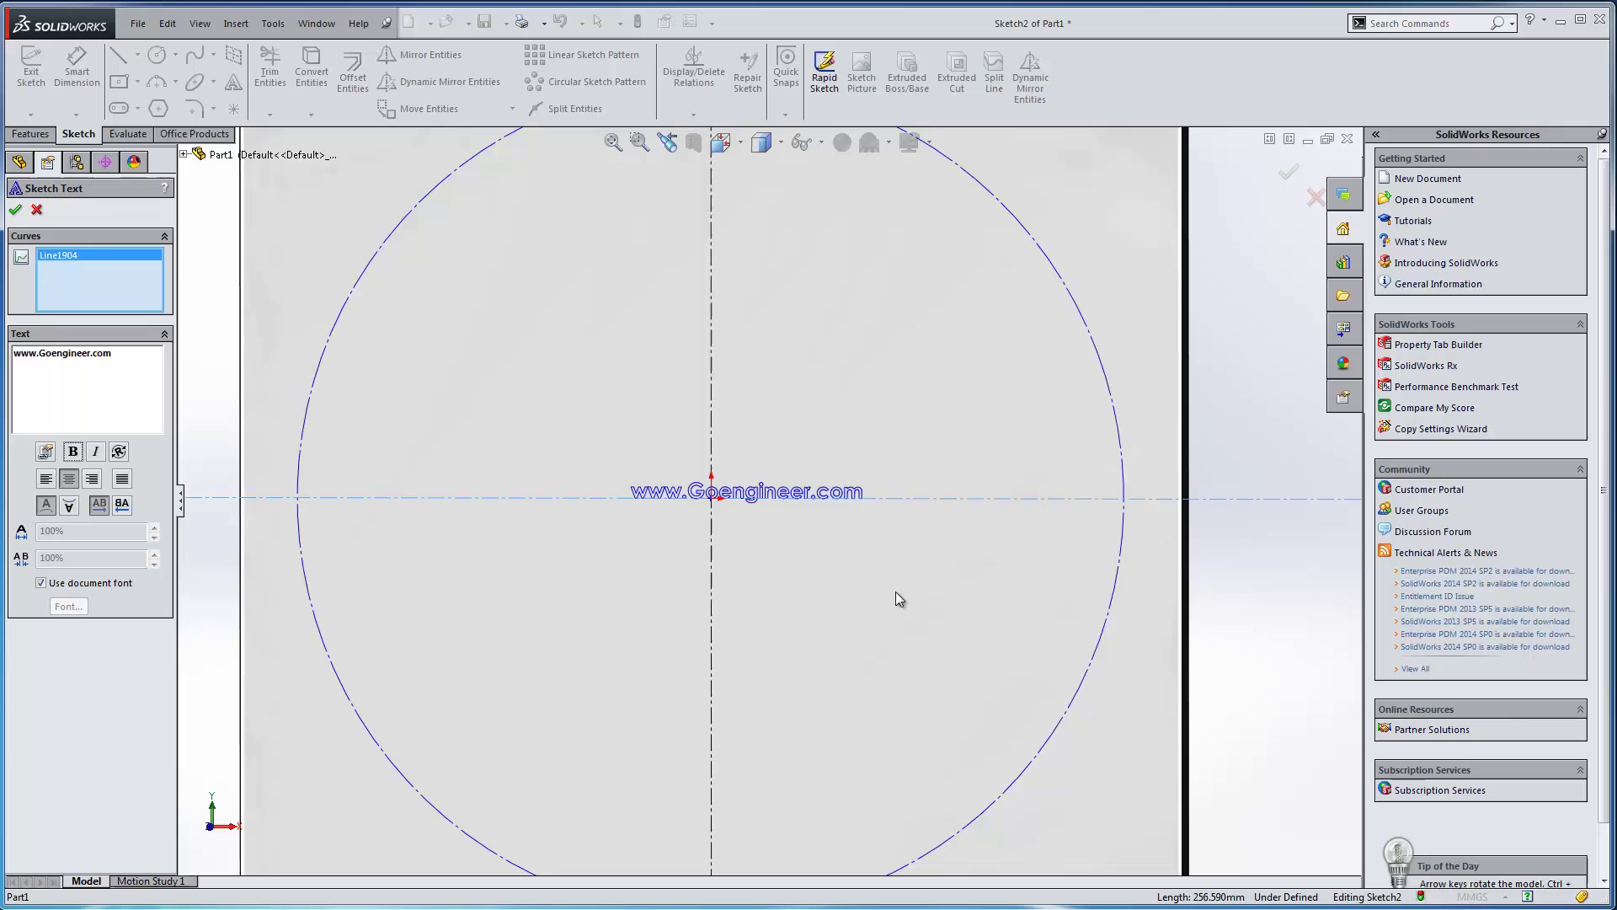
# Step: Override the document font with Chiller Bold at a 12 mm height and accept the sketch text
pyautogui.click(41, 583)
pyautogui.click(42, 584)
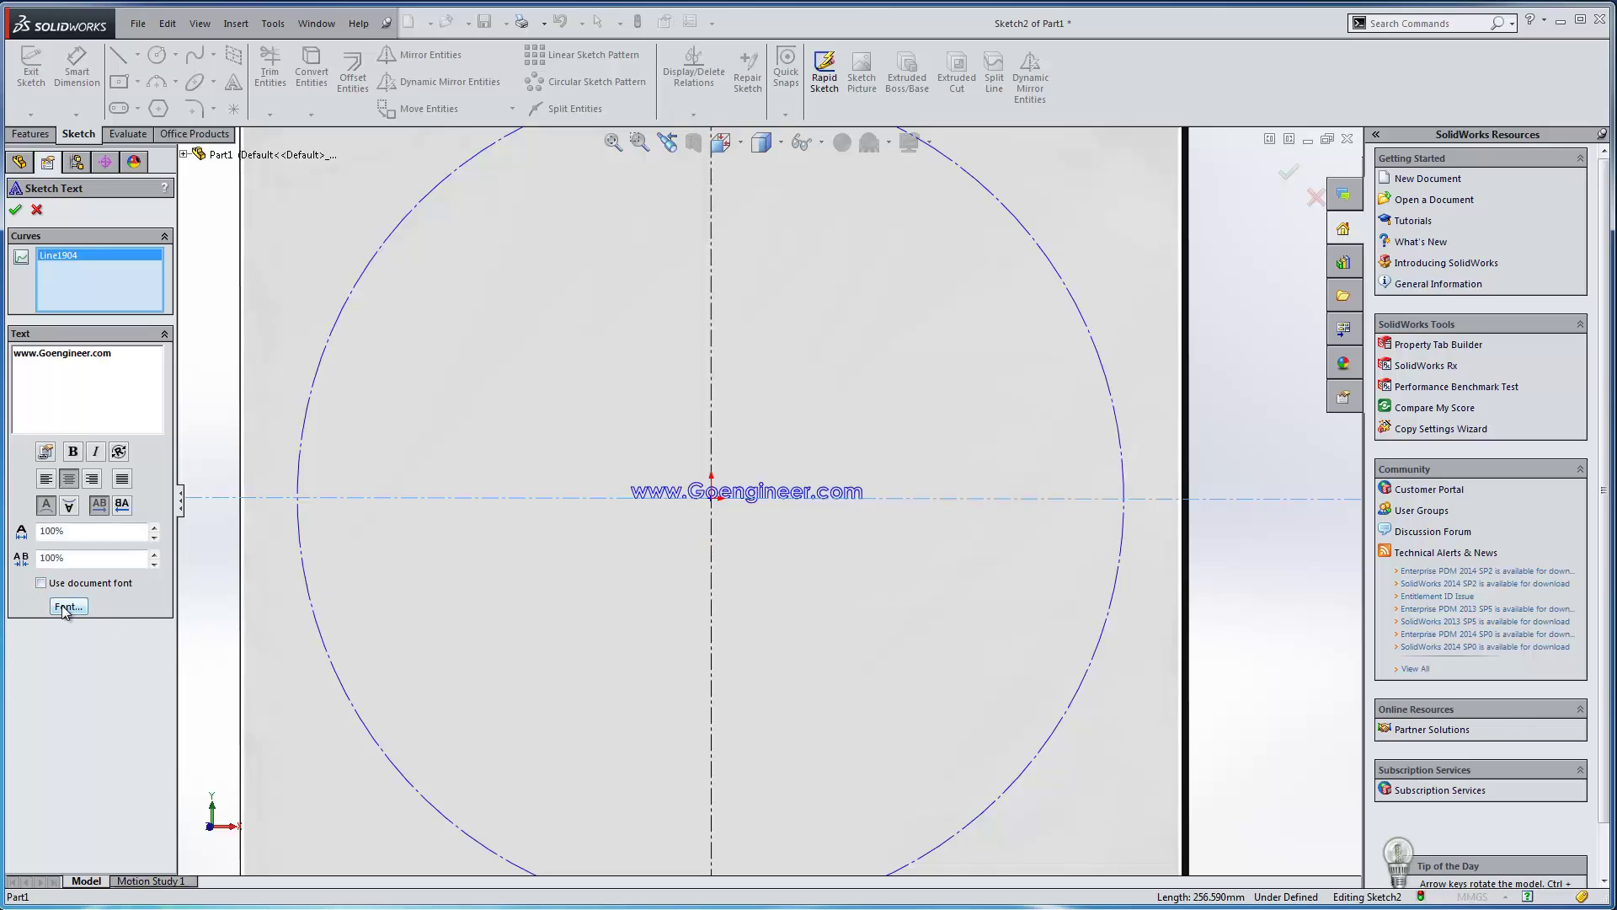
pyautogui.click(61, 606)
pyautogui.click(59, 606)
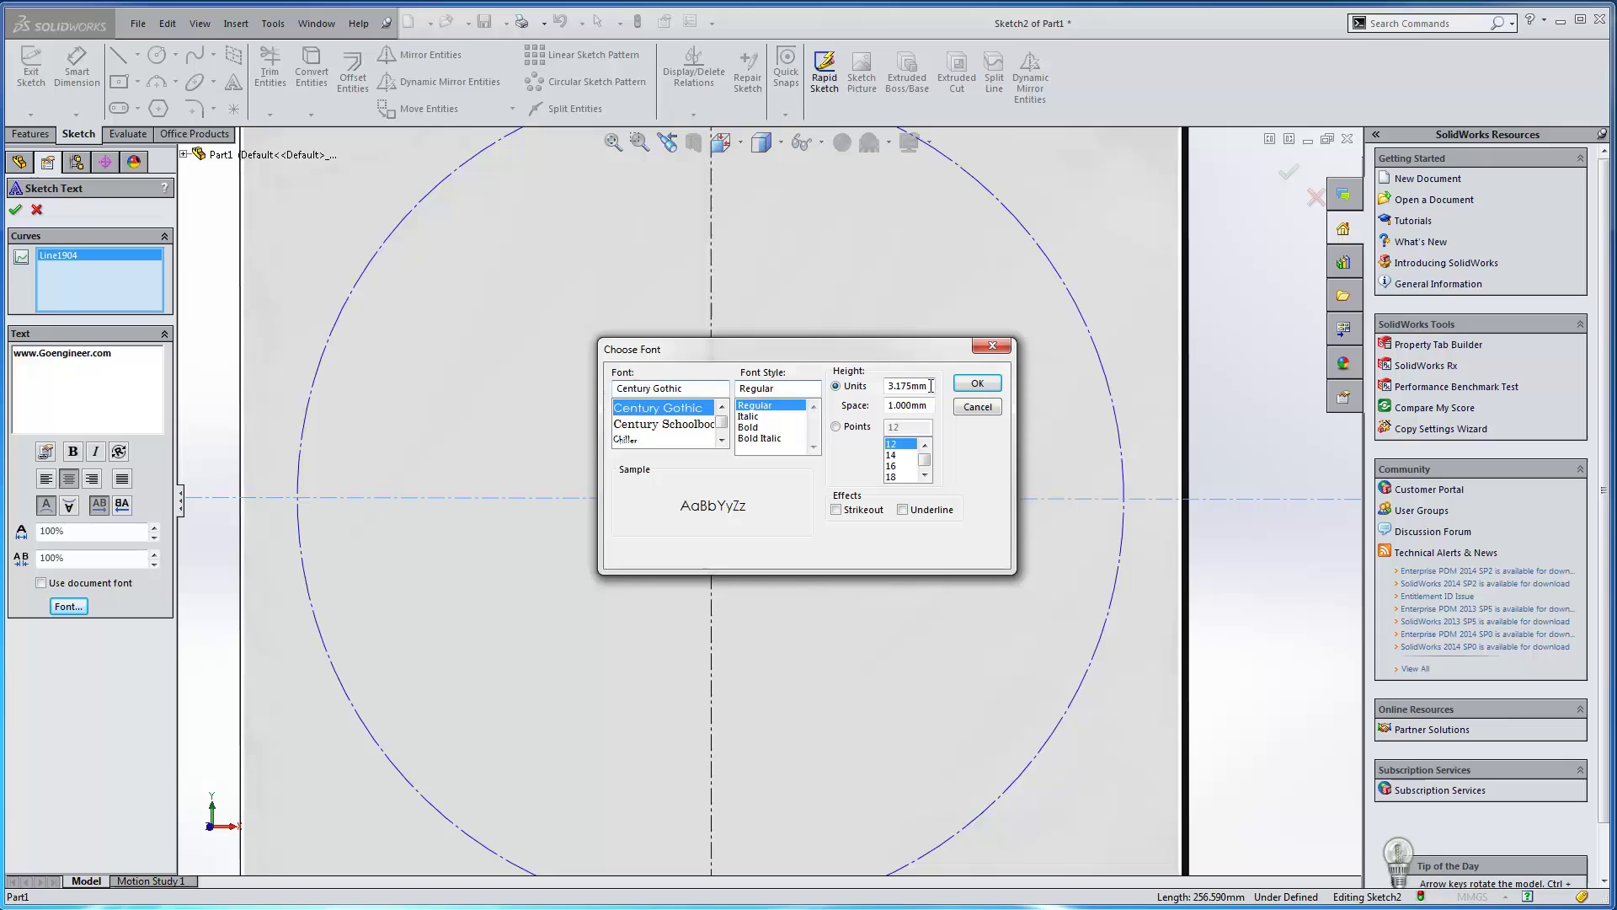
pyautogui.click(630, 440)
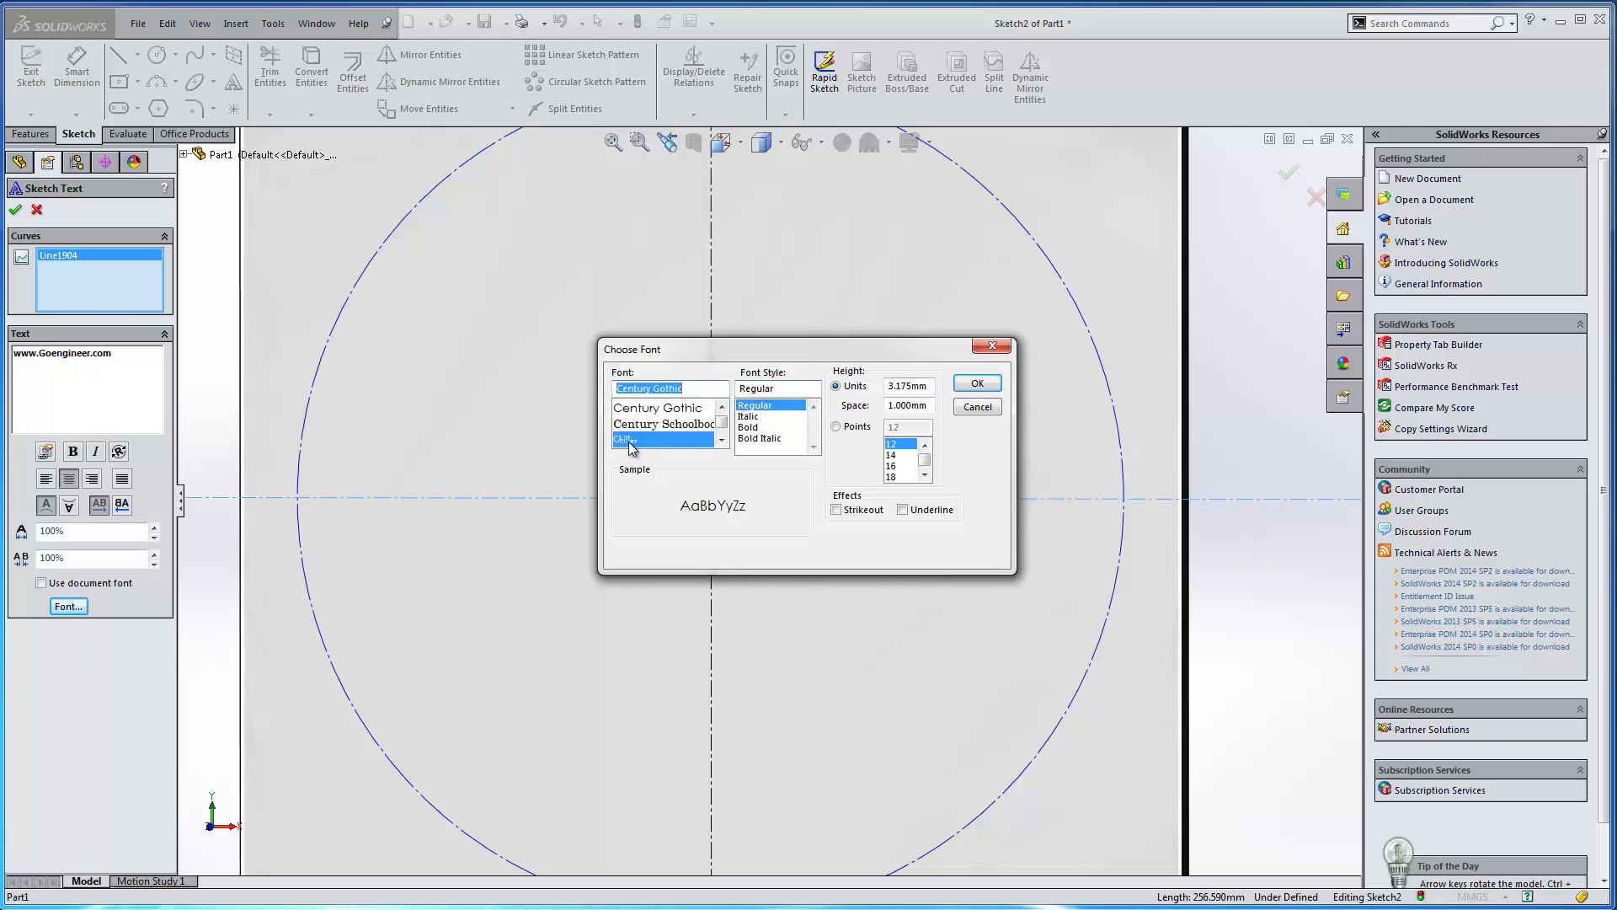
pyautogui.click(750, 428)
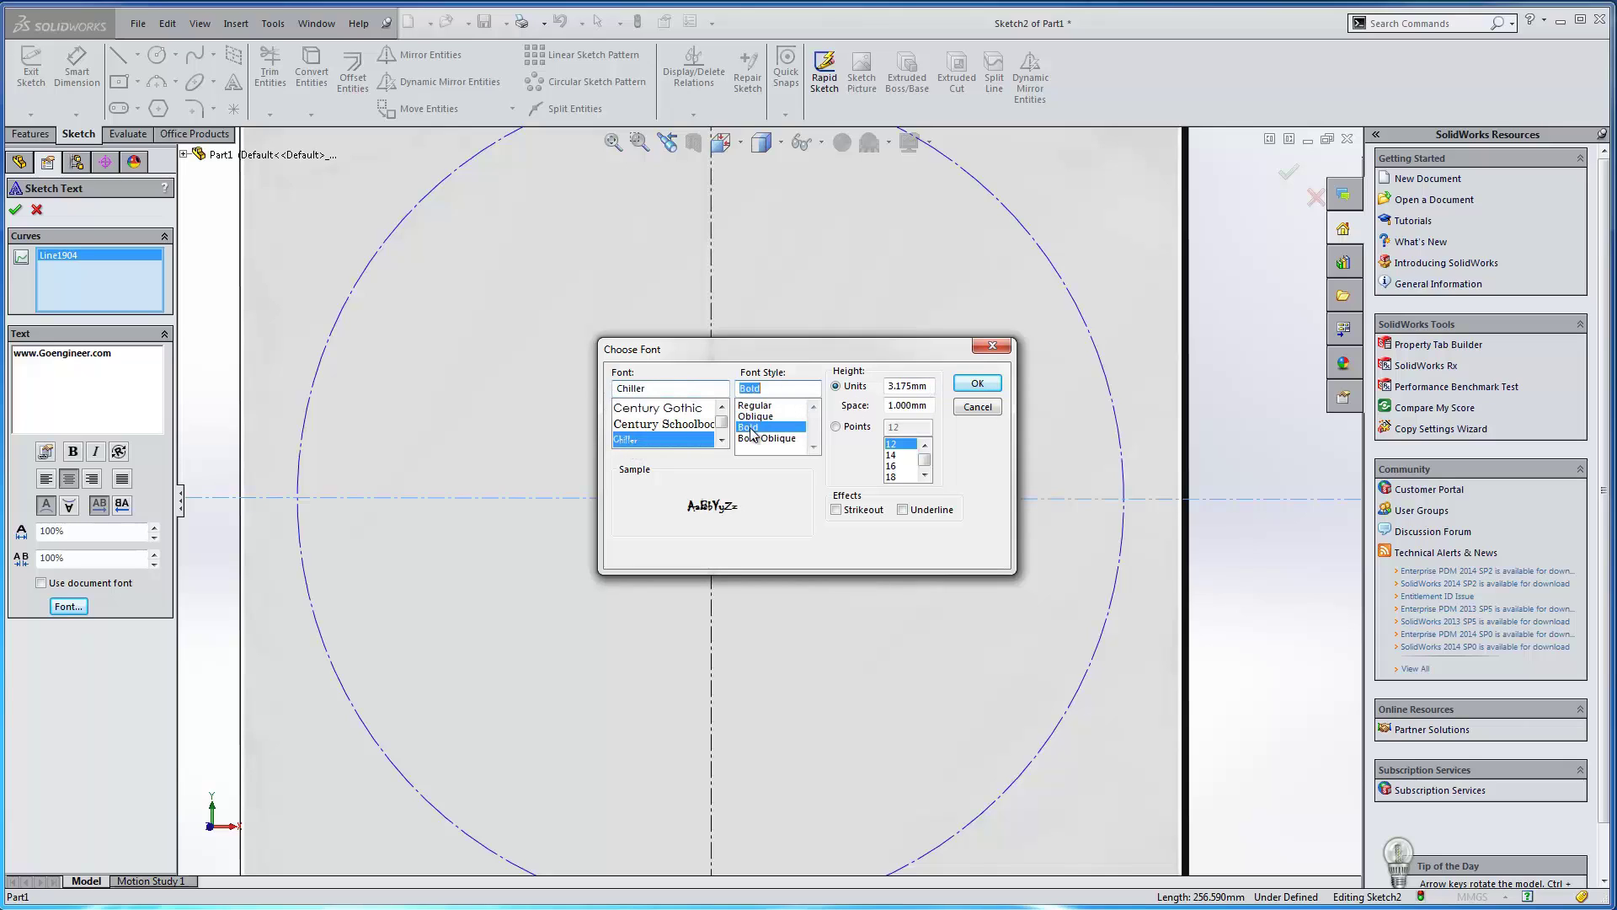
pyautogui.doubleClick(927, 386)
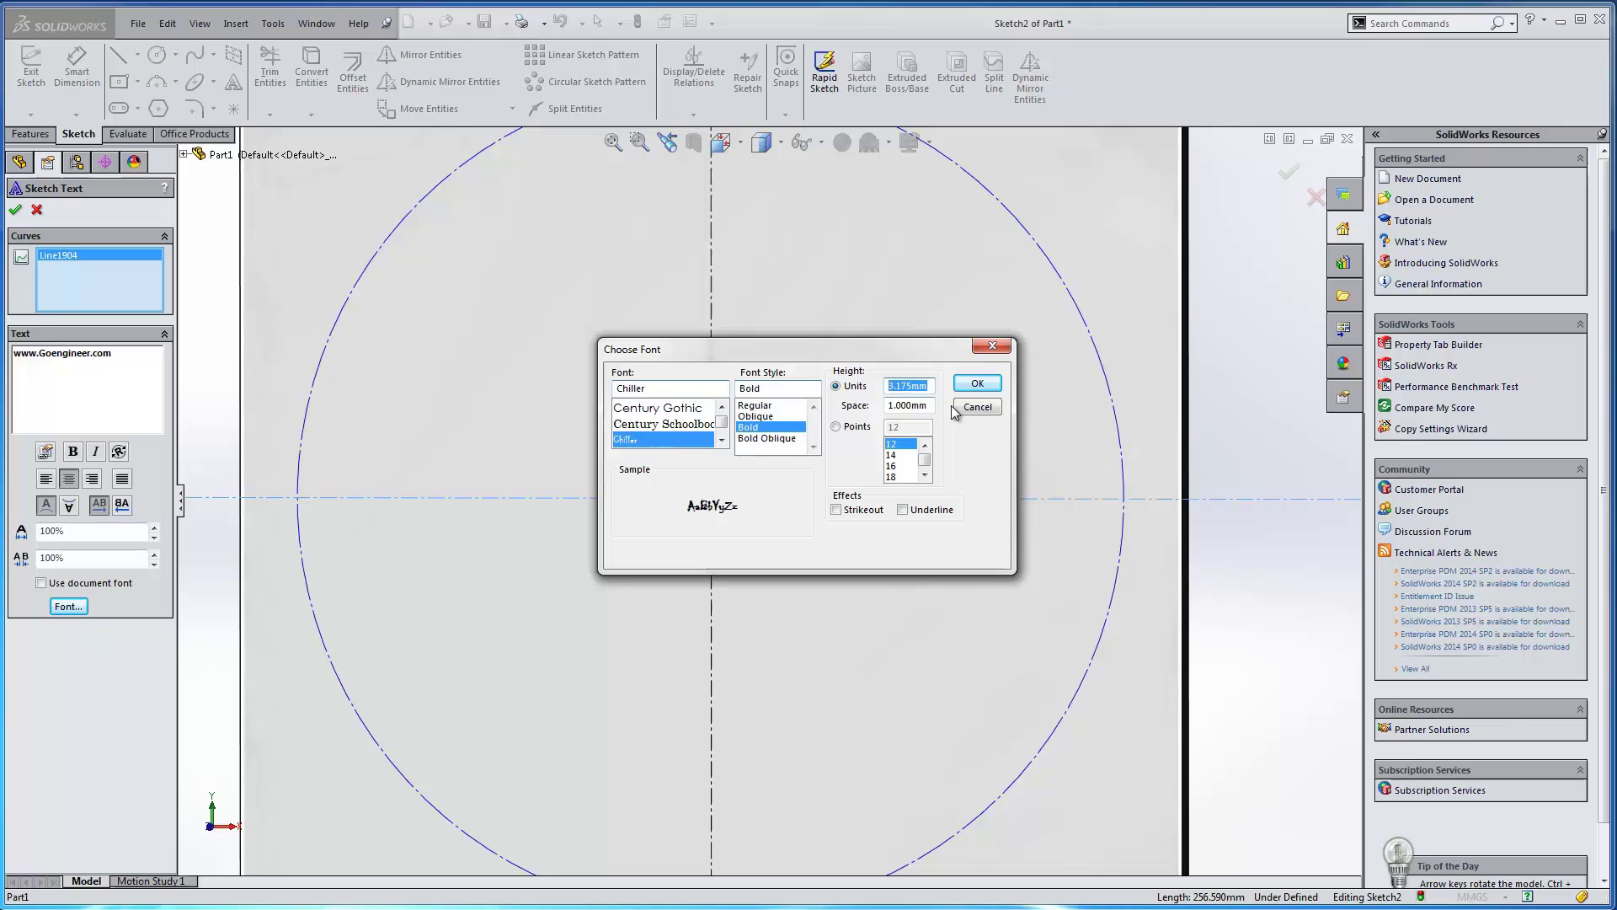
pyautogui.write('12')
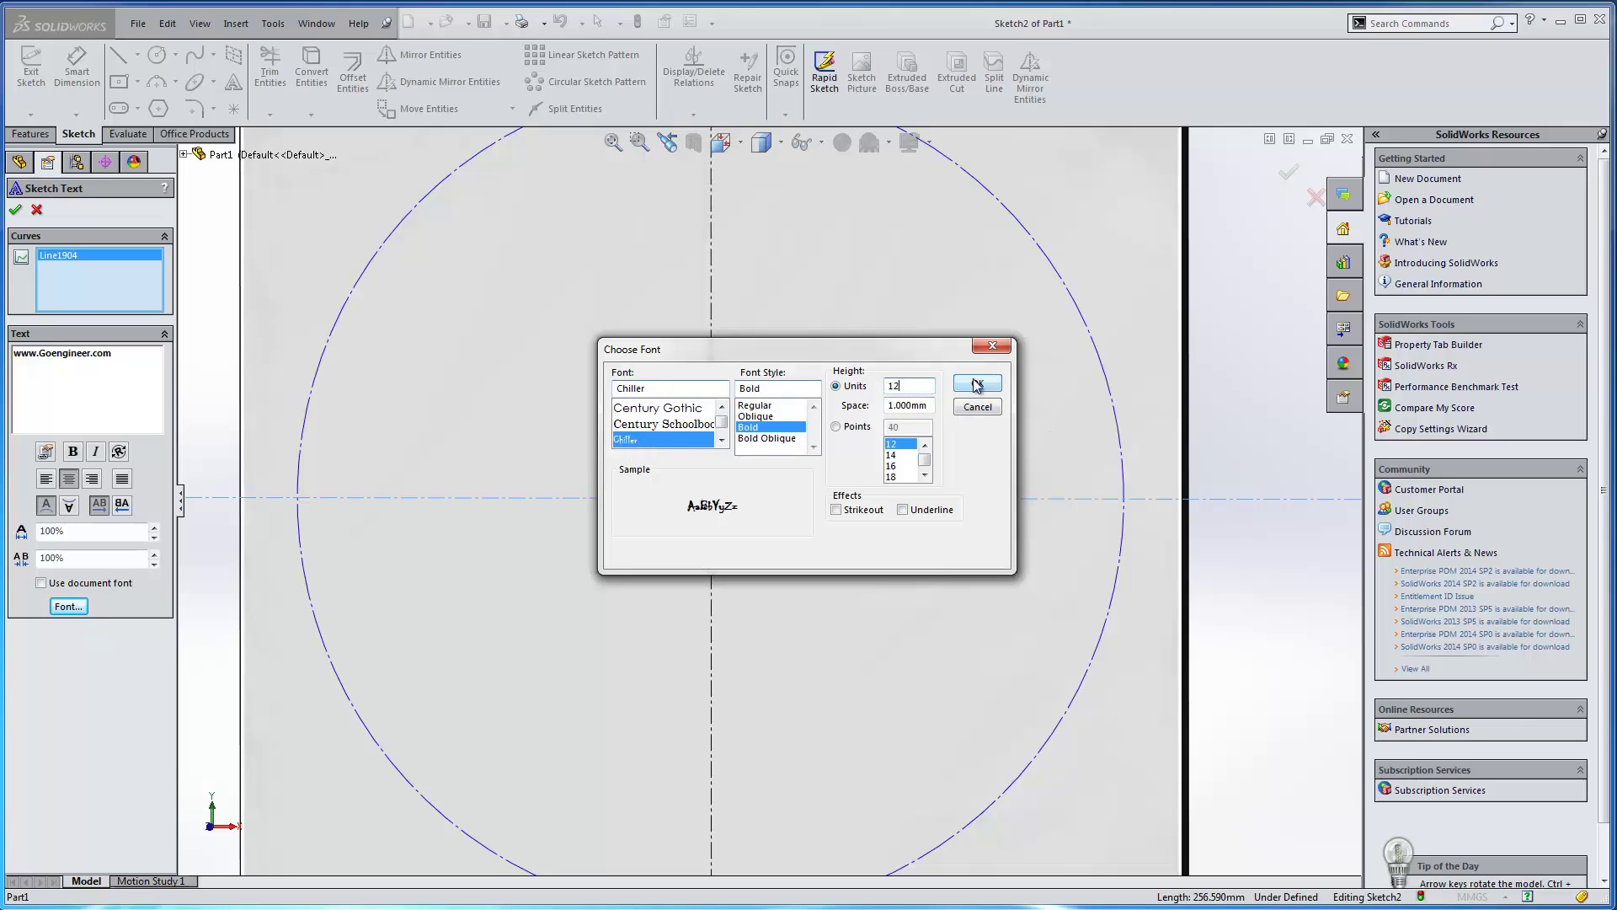
pyautogui.click(977, 384)
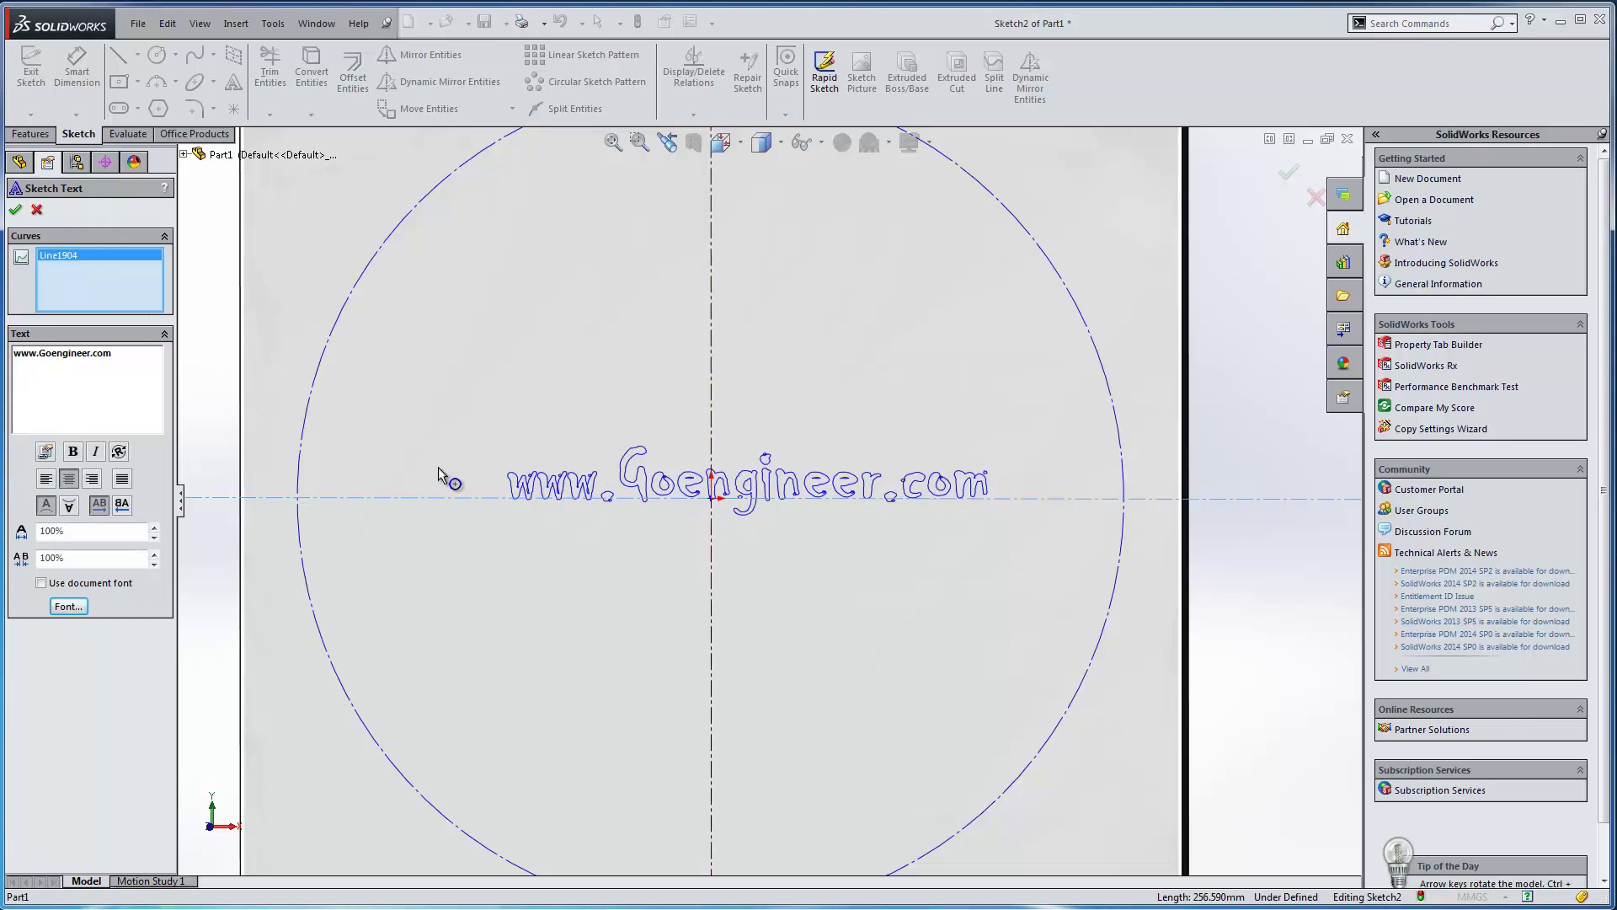
pyautogui.click(16, 209)
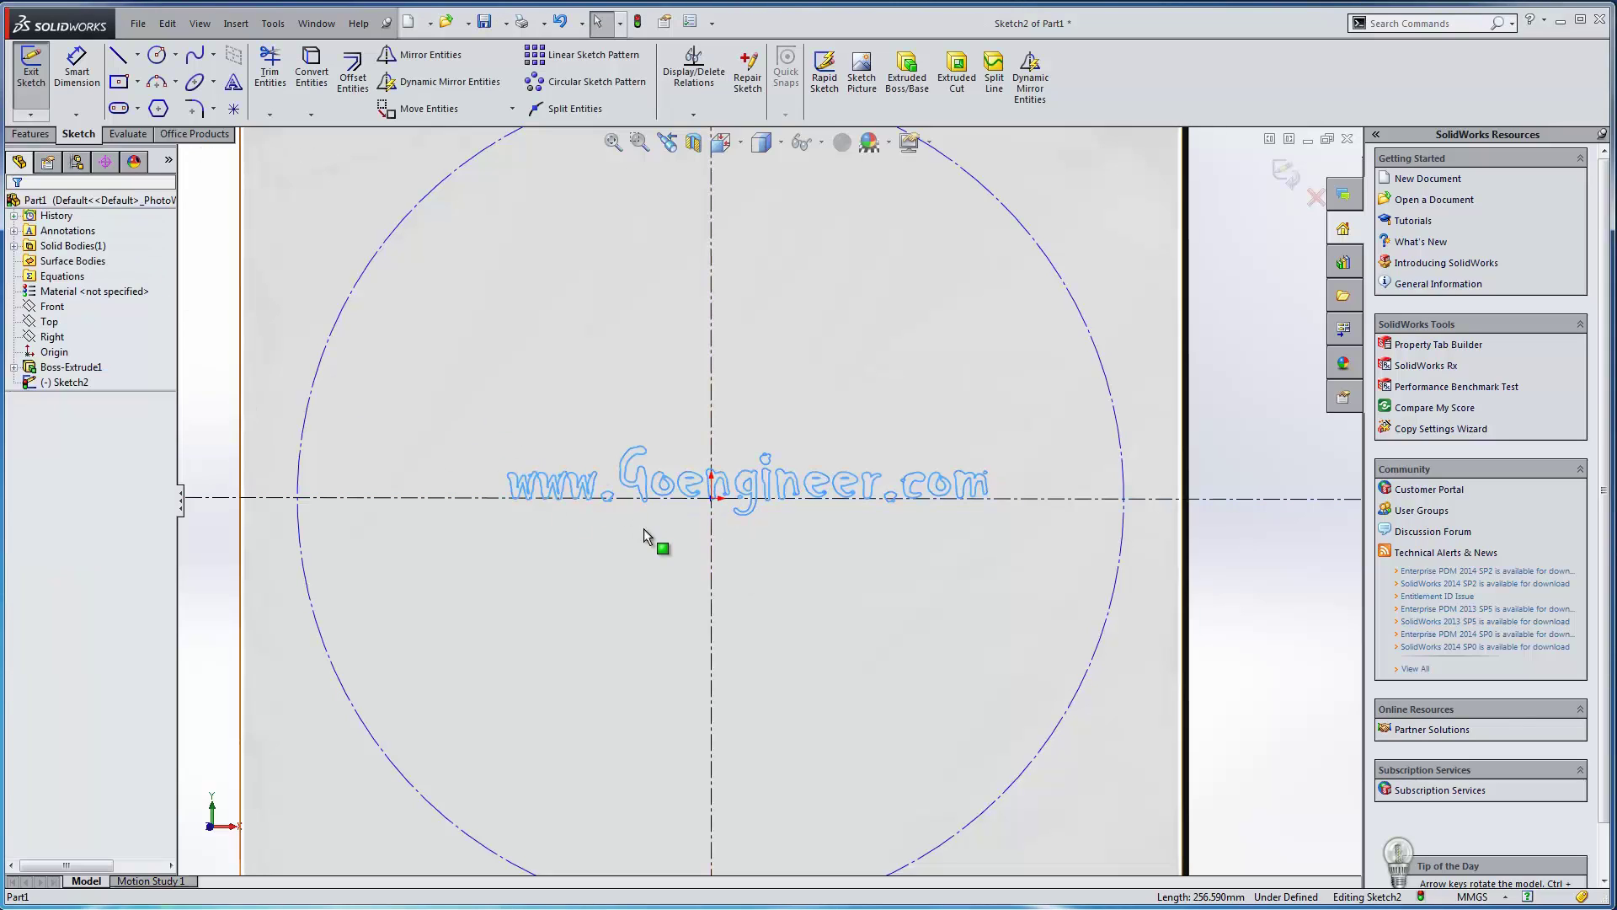
pyautogui.click(590, 561)
pyautogui.press('Escape')
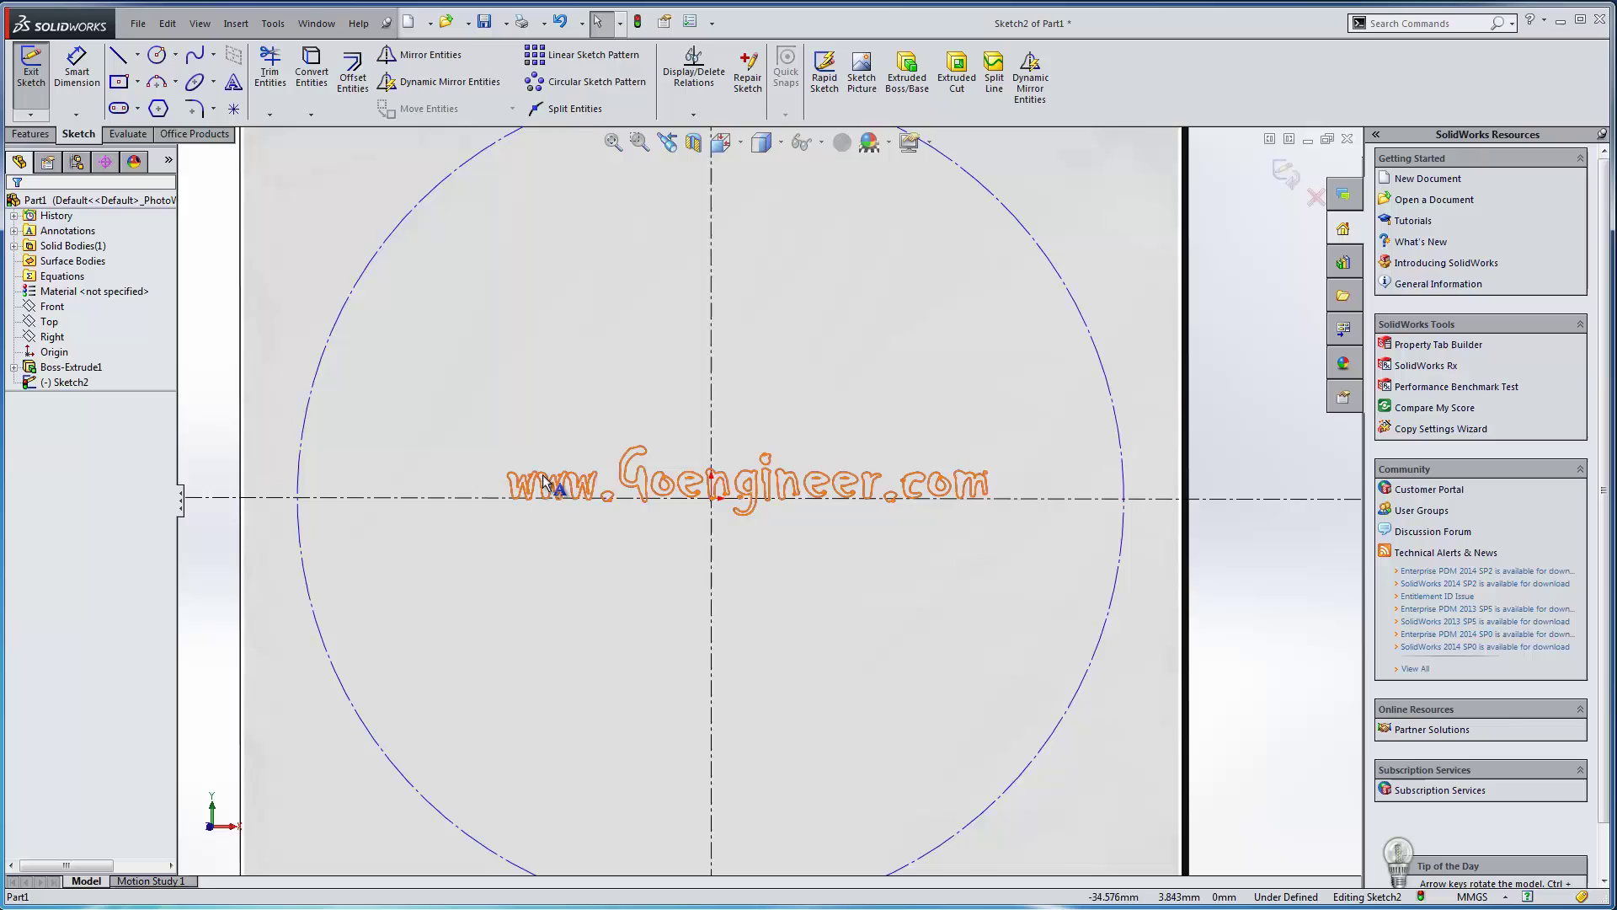
# Step: Try to trim the stray loop on the right arm of the first "w" in the sketch text
pyautogui.scroll(-8, 546, 486)
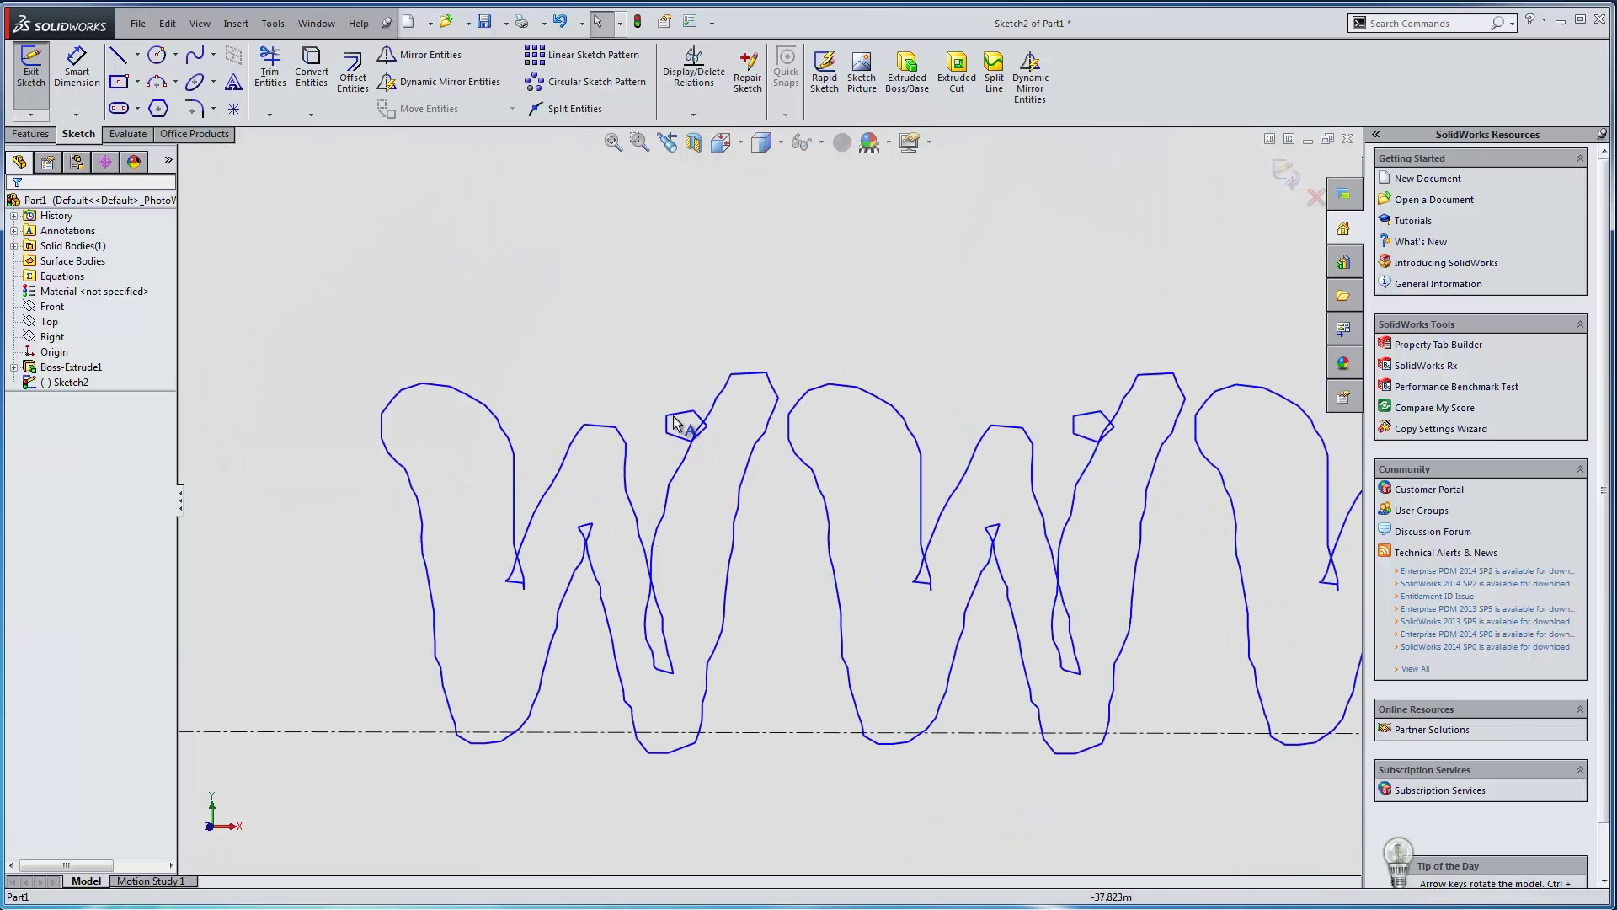
pyautogui.click(269, 67)
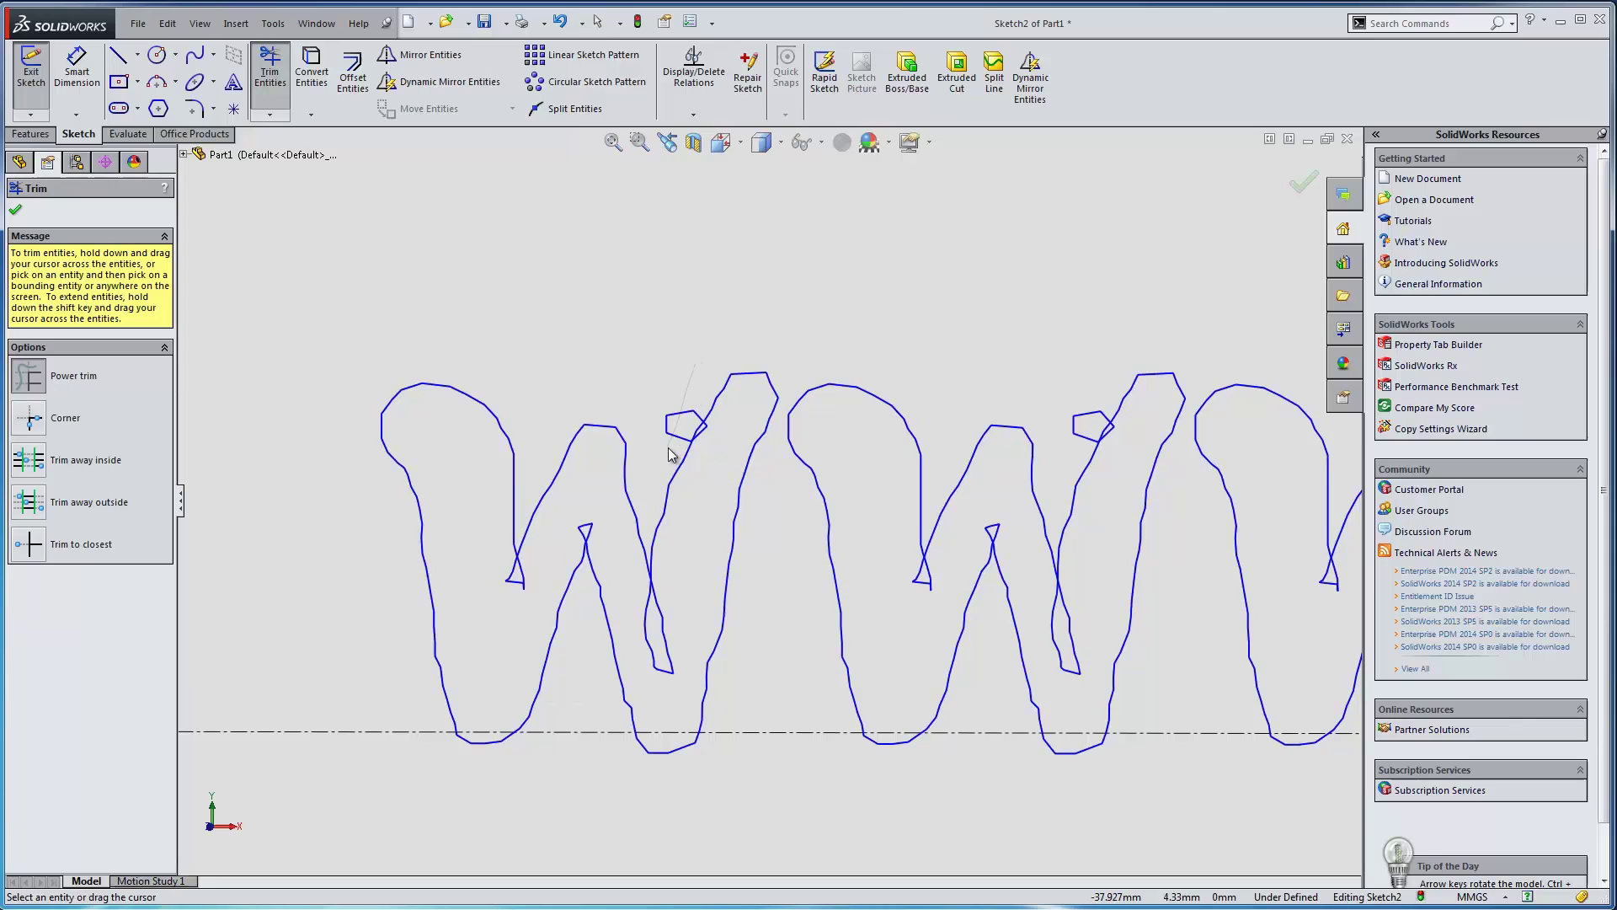
pyautogui.click(15, 210)
pyautogui.scroll(13, 623, 325)
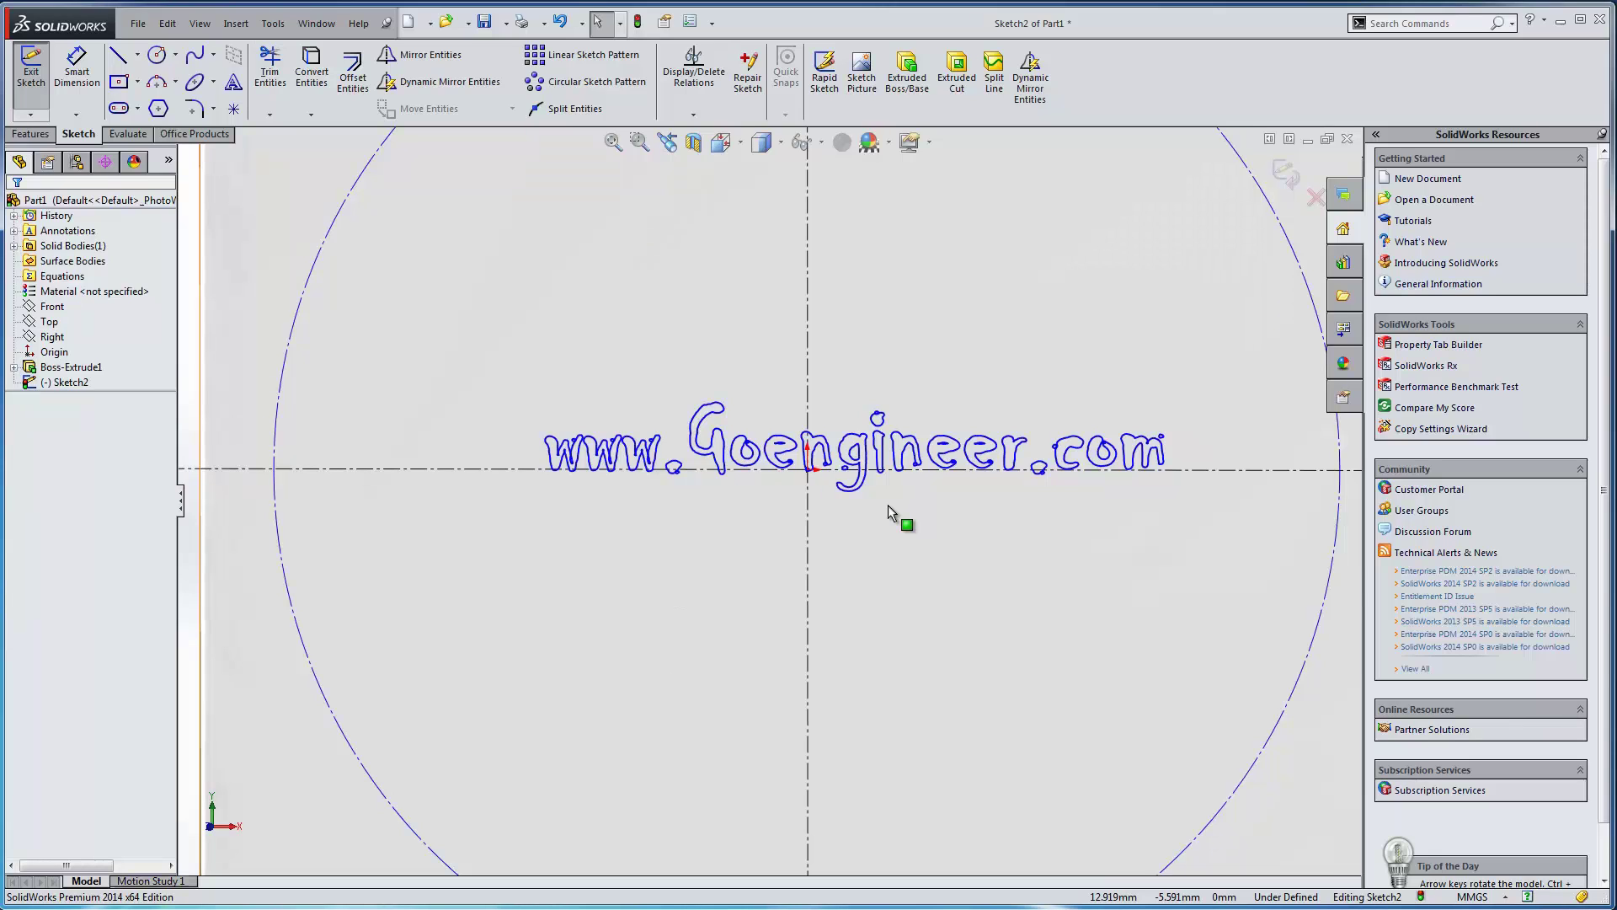
pyautogui.scroll(3, 888, 505)
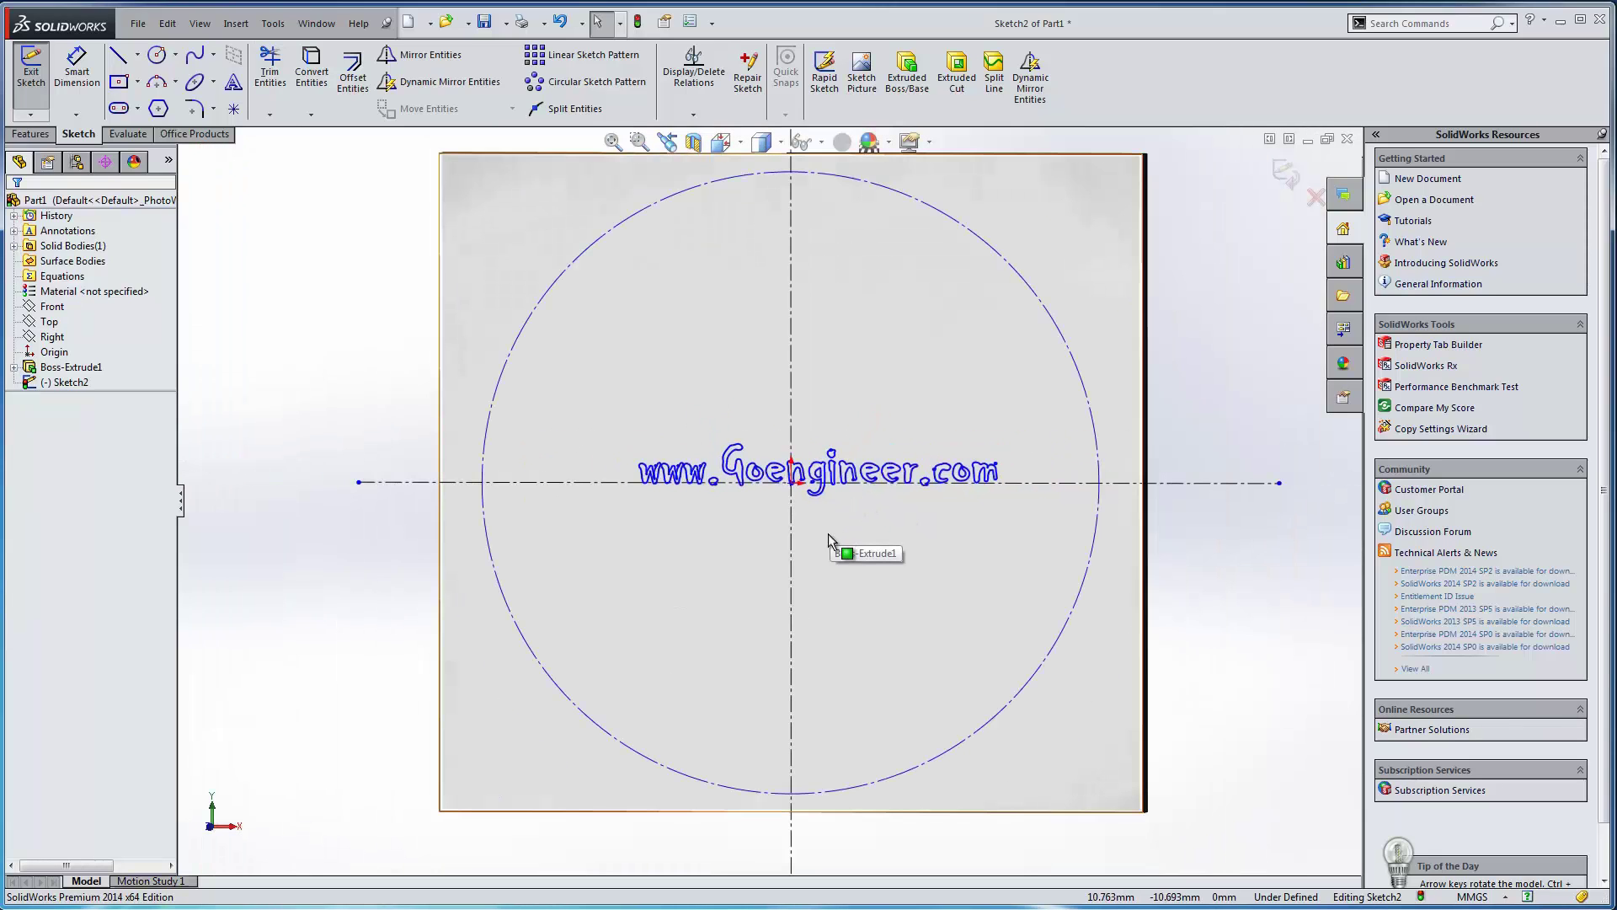
pyautogui.scroll(1, 838, 641)
pyautogui.scroll(-5, 807, 603)
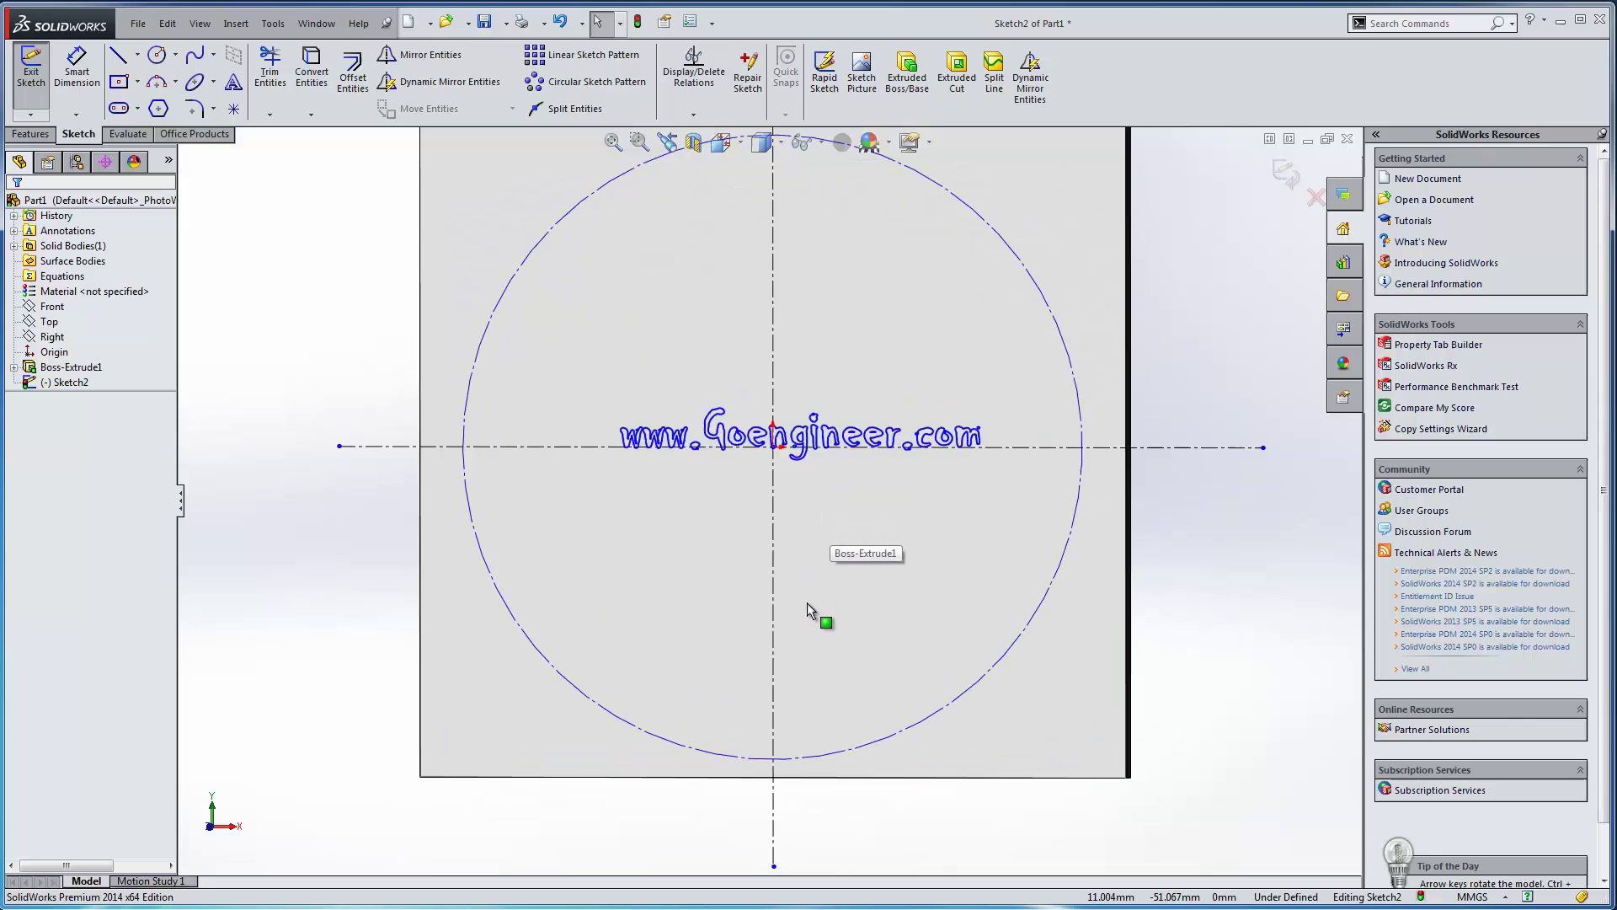
pyautogui.scroll(-3, 762, 358)
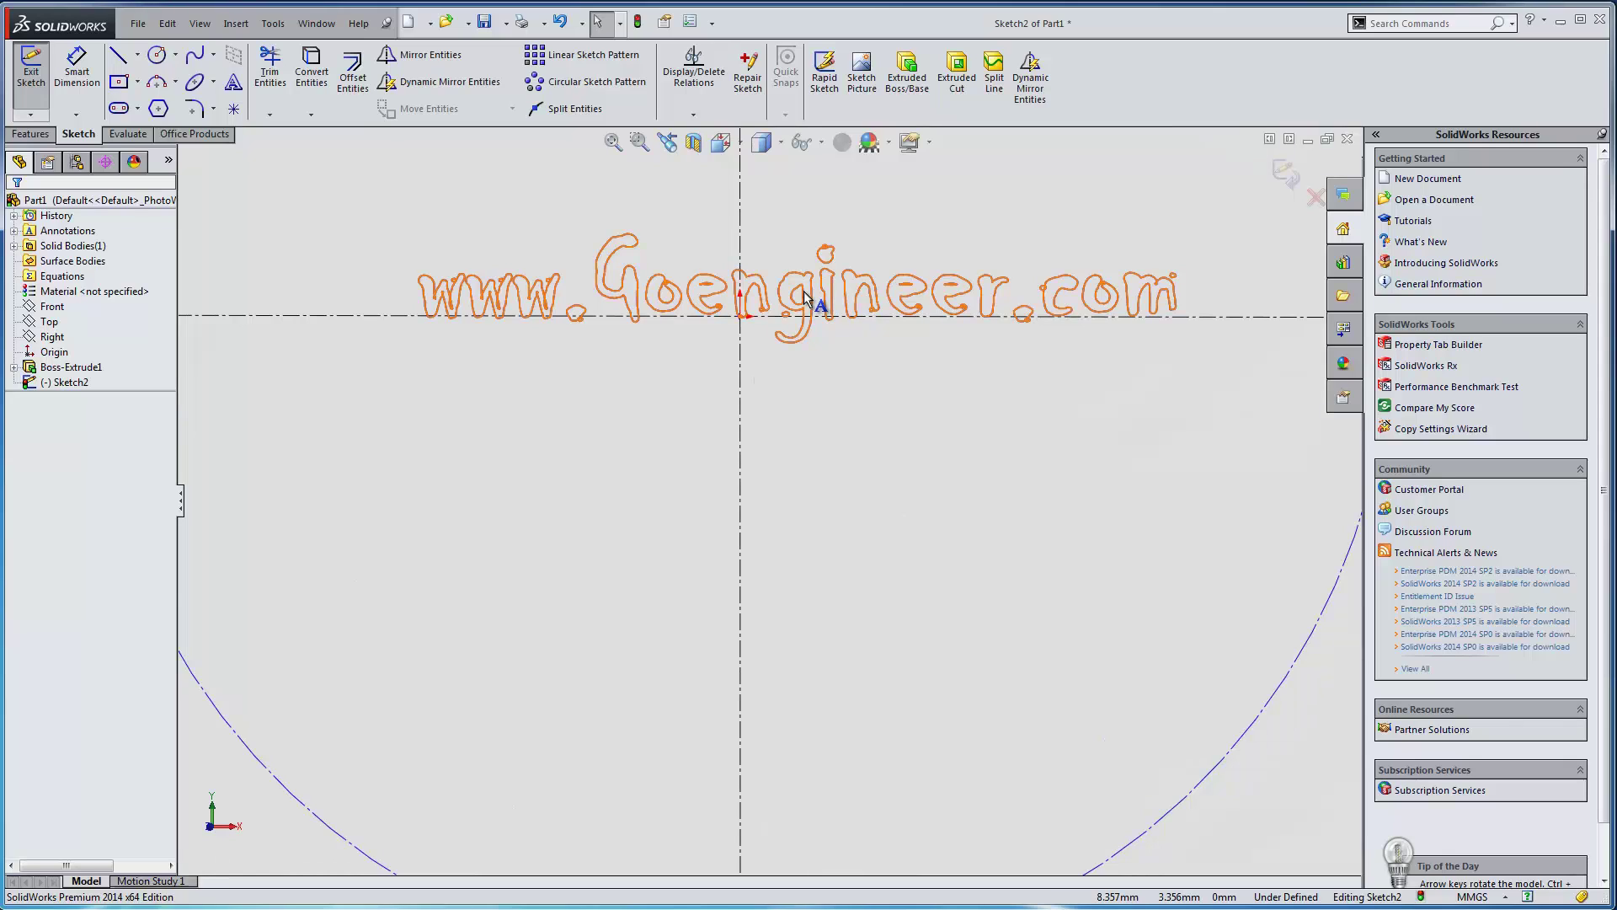
pyautogui.rightClick(805, 292)
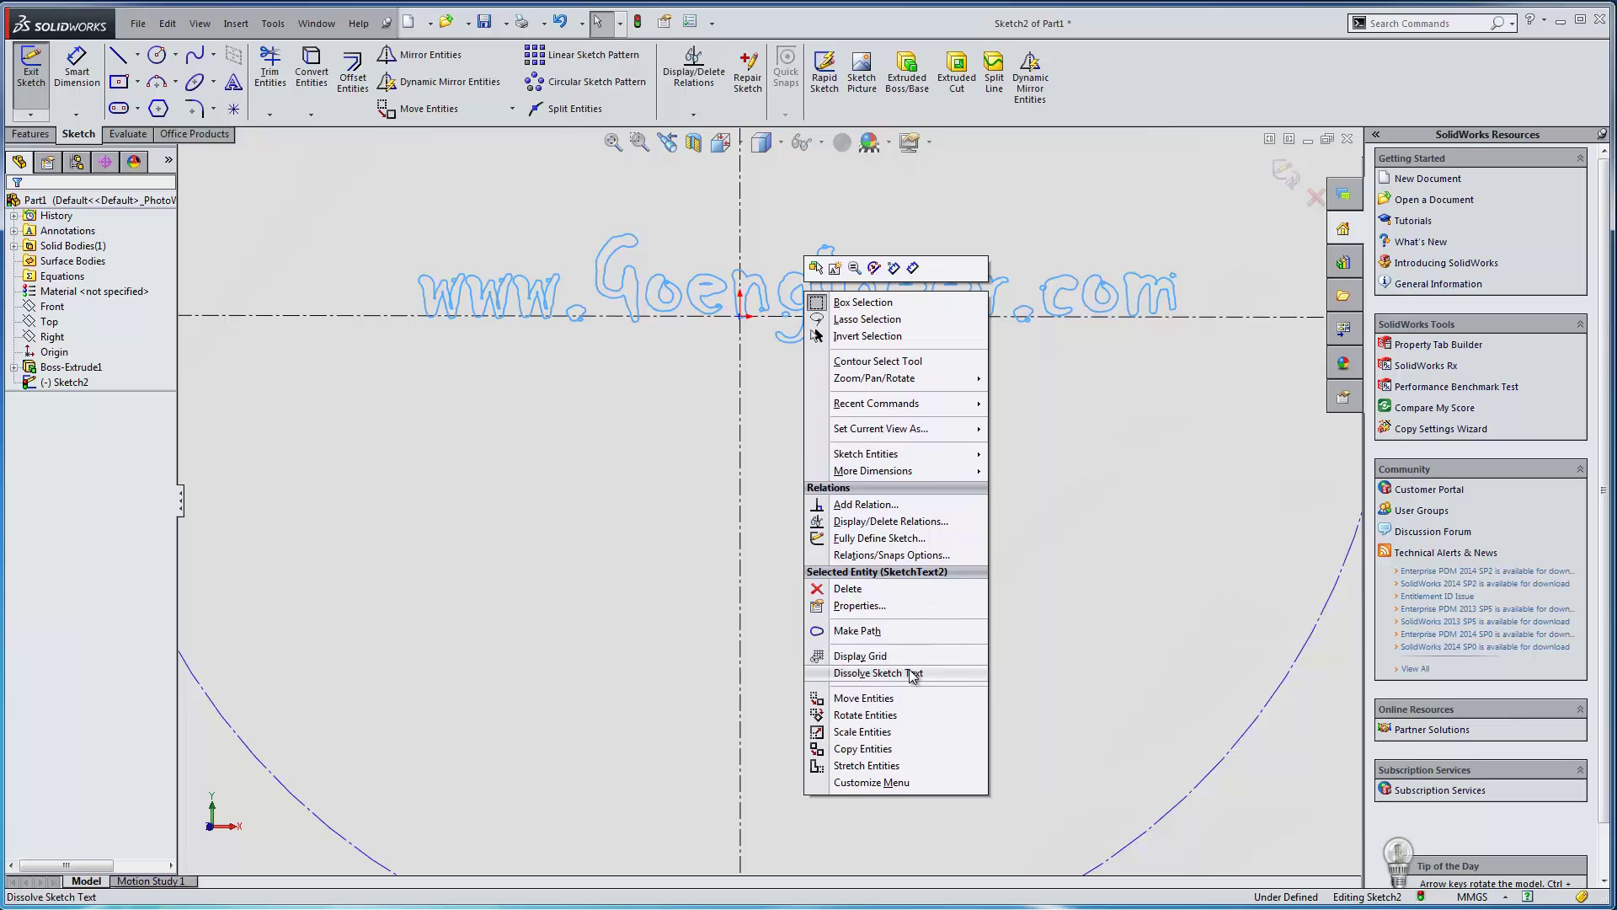
pyautogui.click(912, 674)
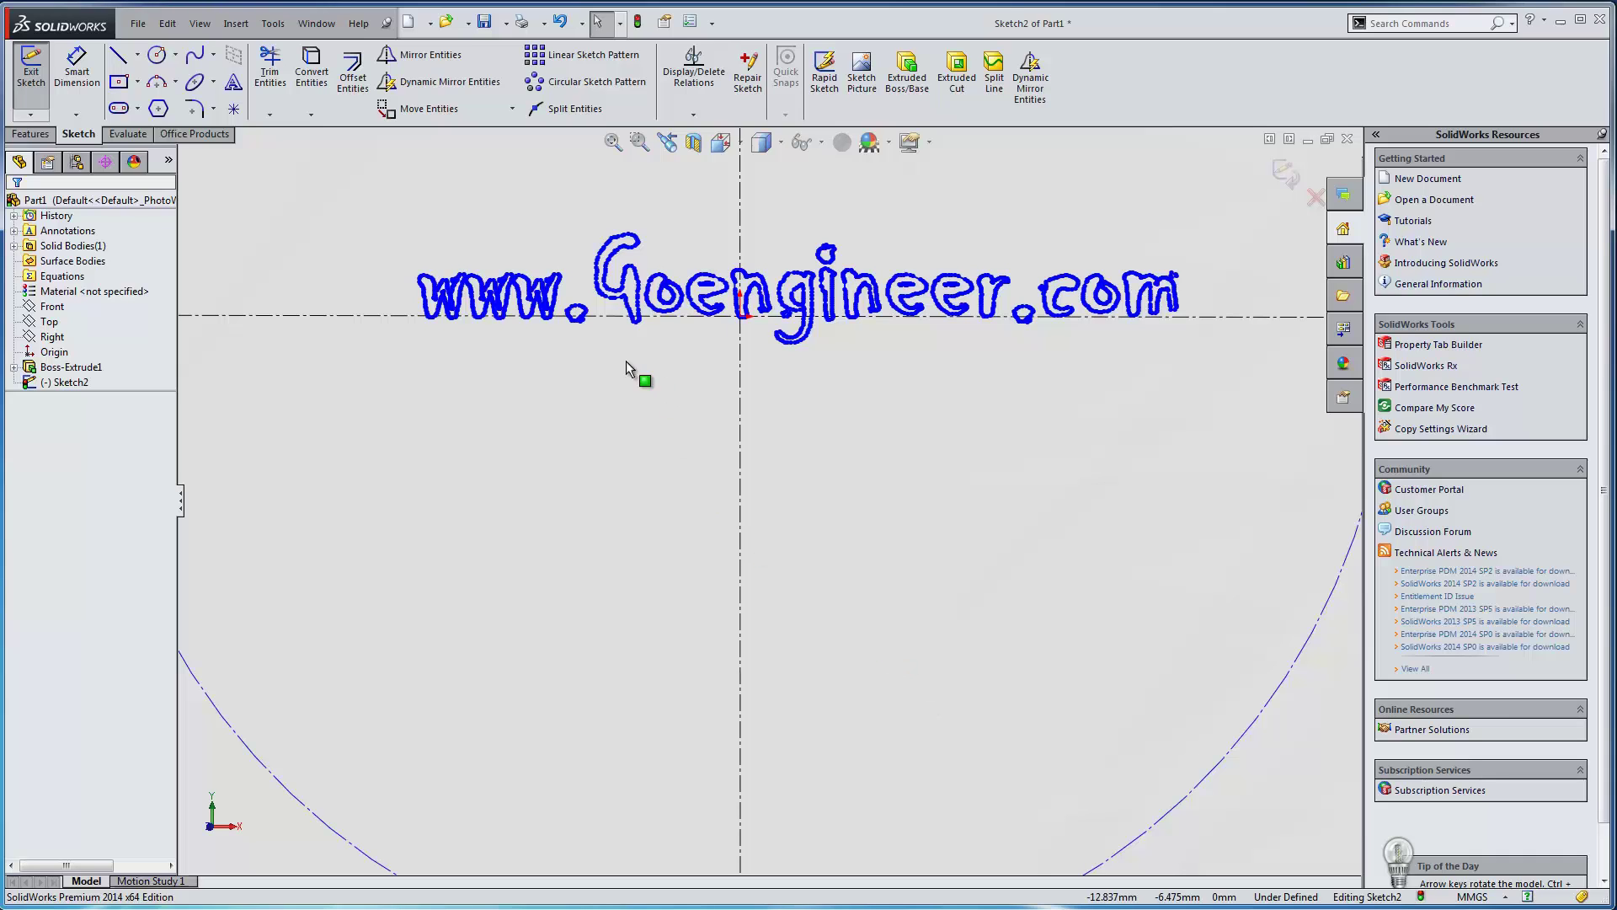
# Step: Power trim the small stray loop from the right arm of the first "w"
pyautogui.scroll(-6, 481, 315)
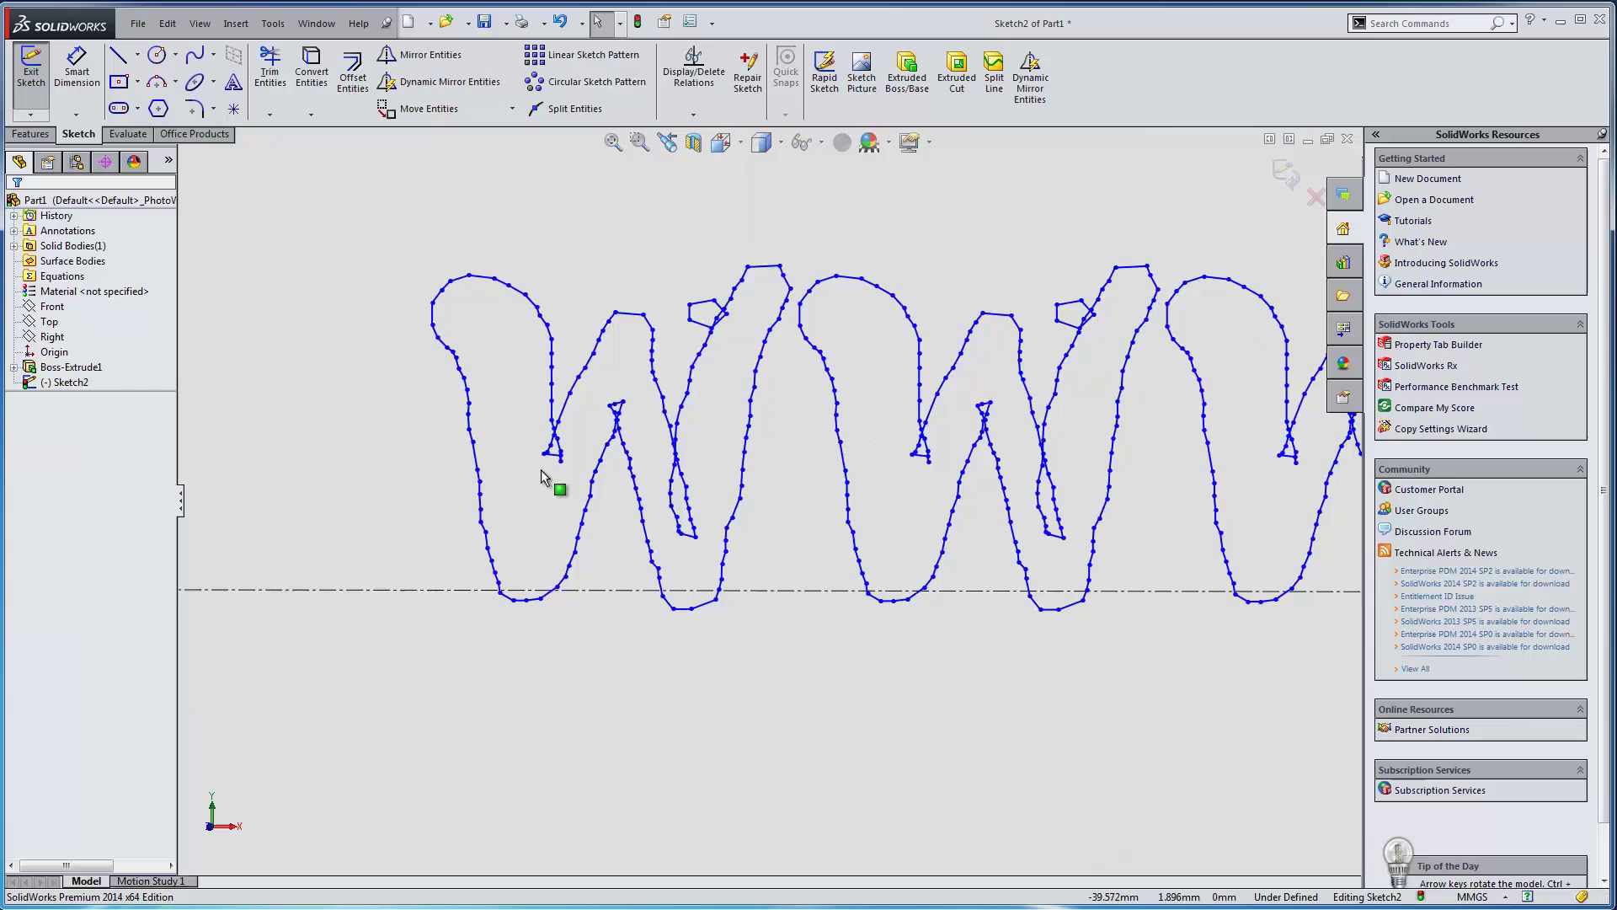
pyautogui.click(271, 67)
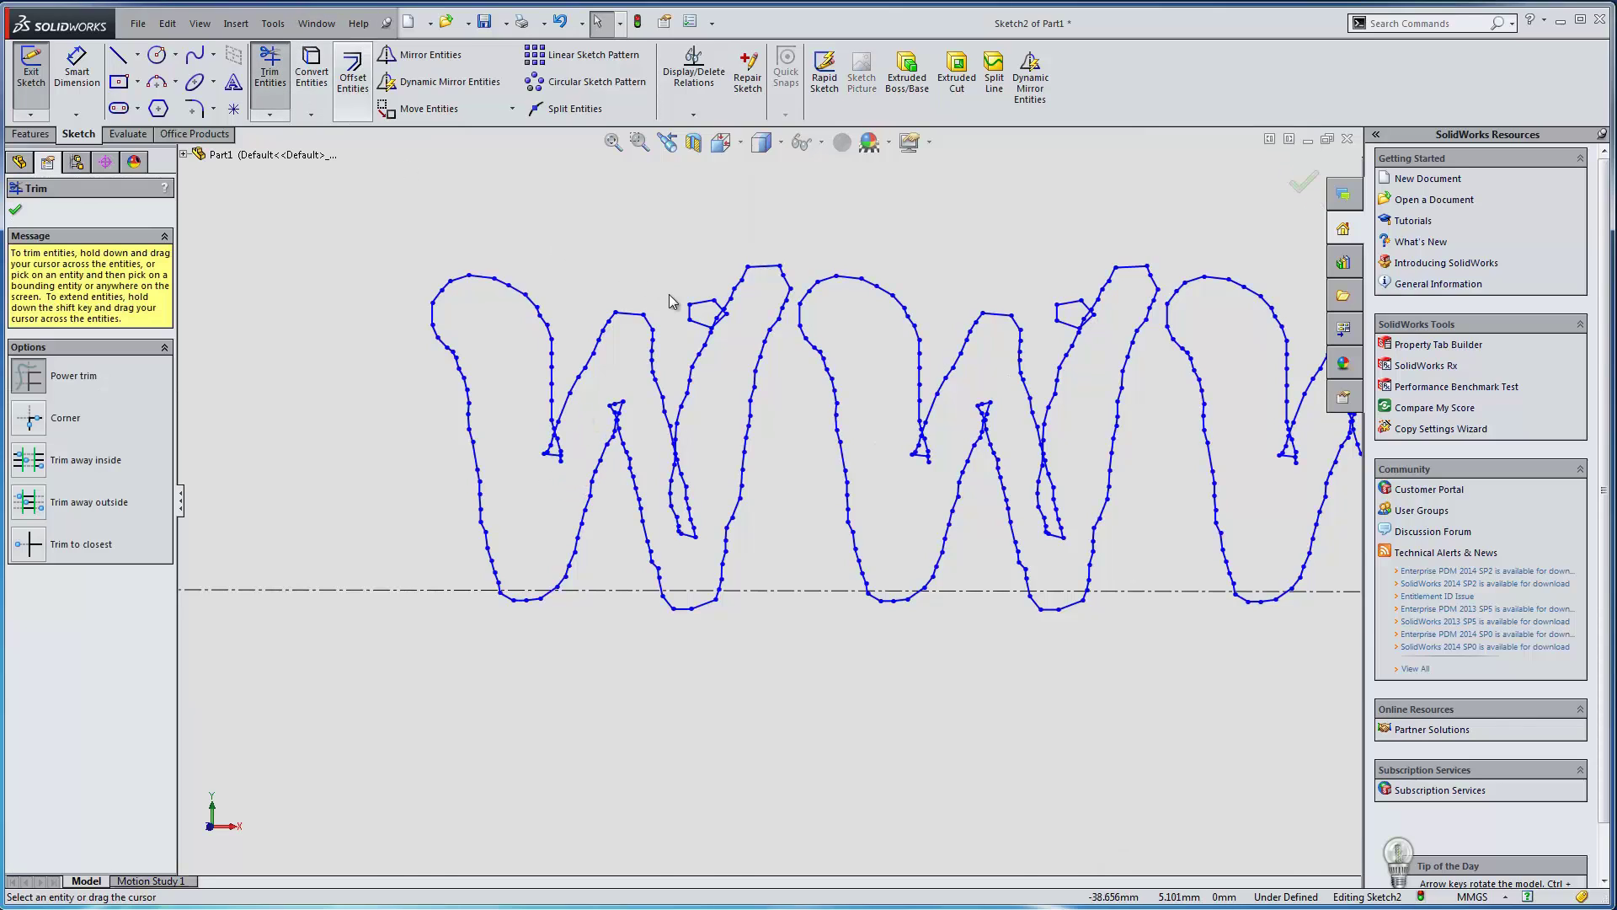
pyautogui.scroll(-3, 701, 299)
pyautogui.moveTo(755, 320)
pyautogui.mouseDown()
pyautogui.moveTo(721, 385)
pyautogui.moveTo(696, 369)
pyautogui.moveTo(720, 374)
pyautogui.mouseUp()
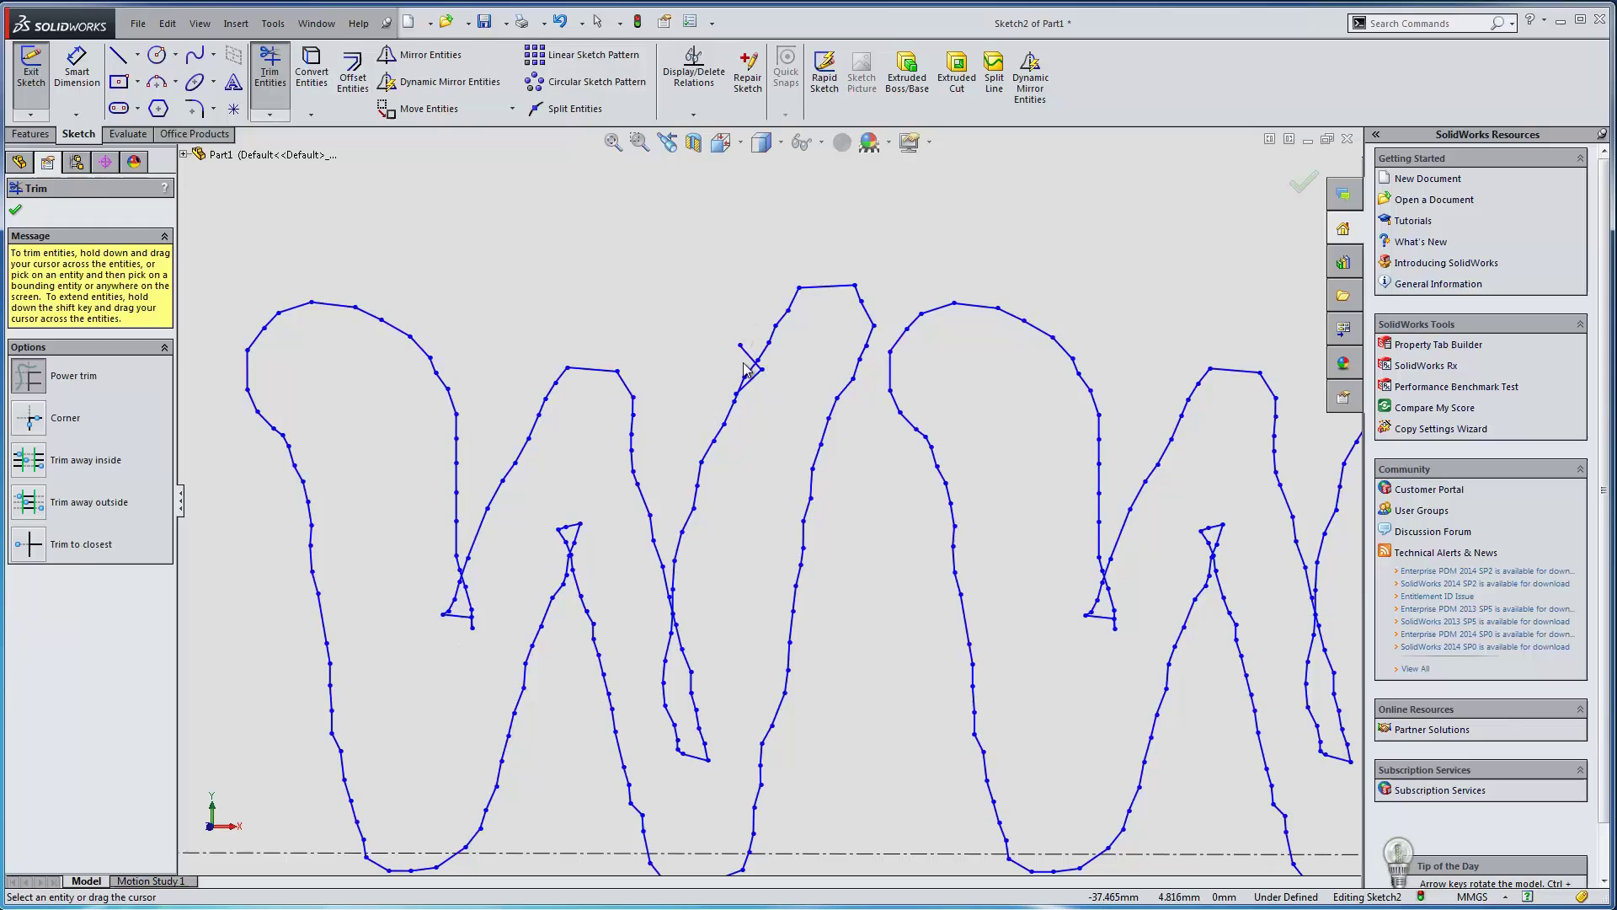
pyautogui.scroll(-4, 769, 381)
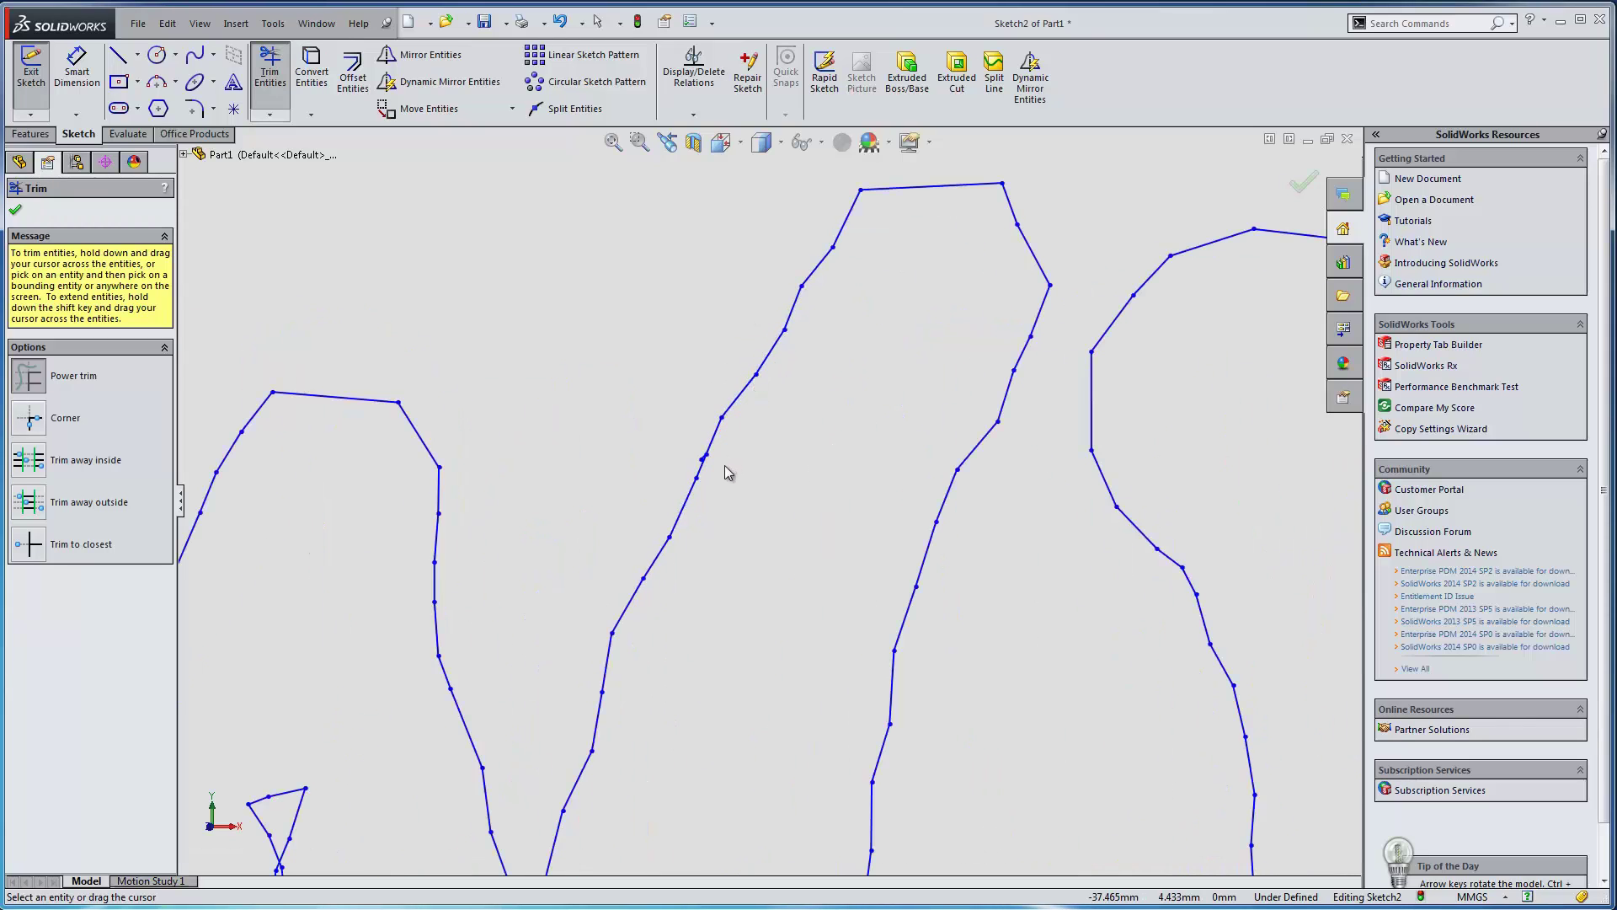
pyautogui.scroll(-3, 728, 473)
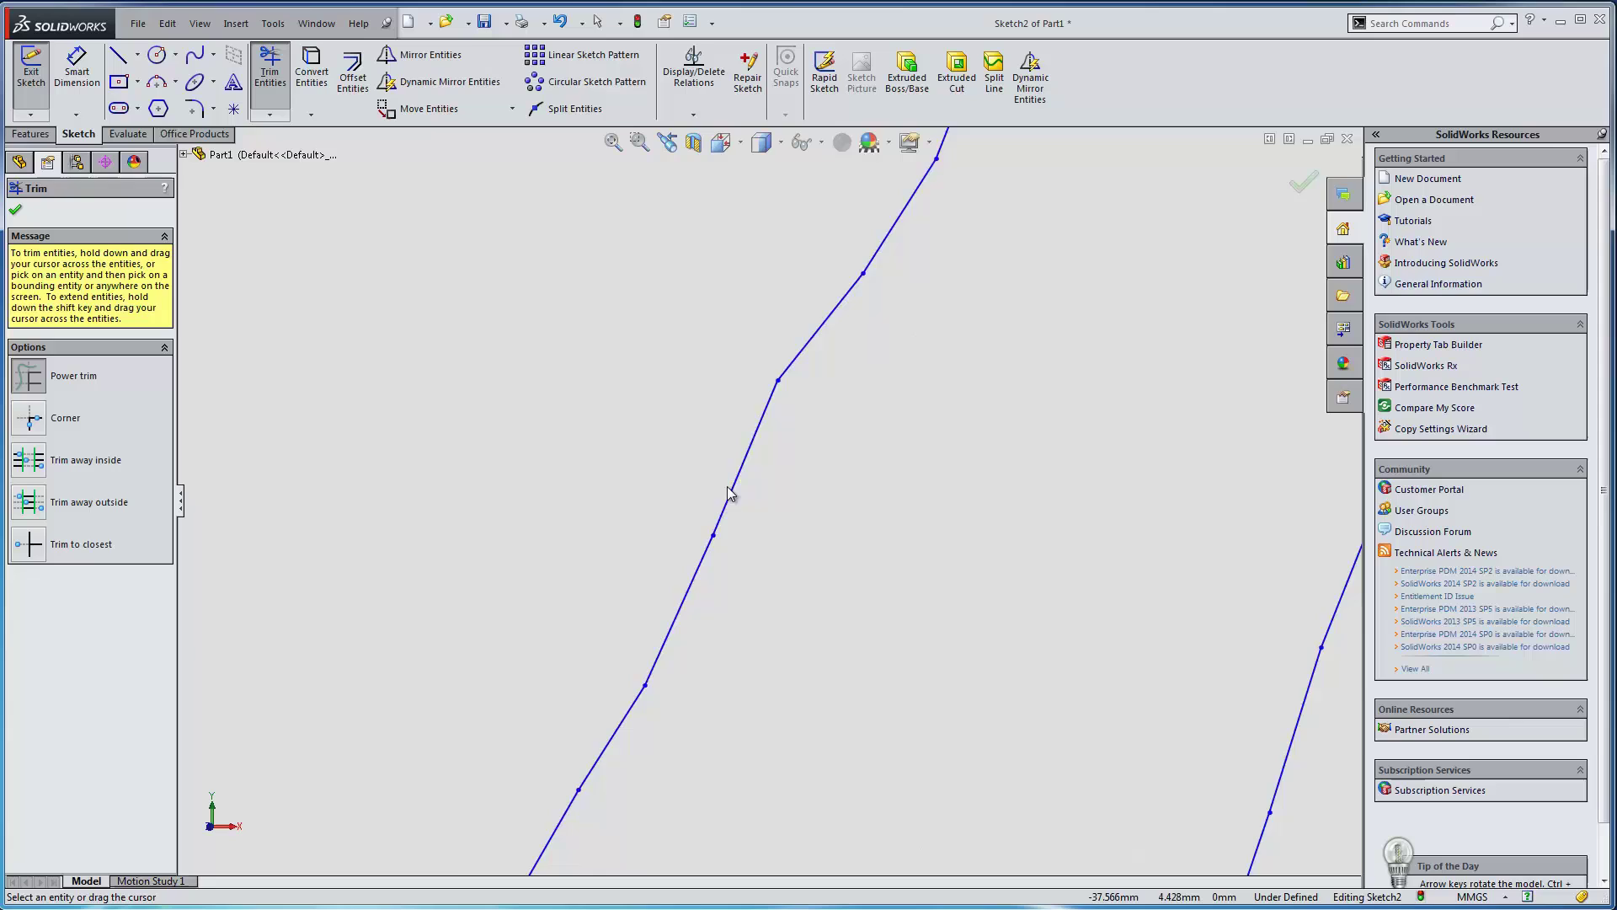
# Step: Trim the overlapping line ends at the middle peak and the left inner valley of the first "w"
pyautogui.scroll(6, 730, 492)
pyautogui.scroll(-4, 657, 597)
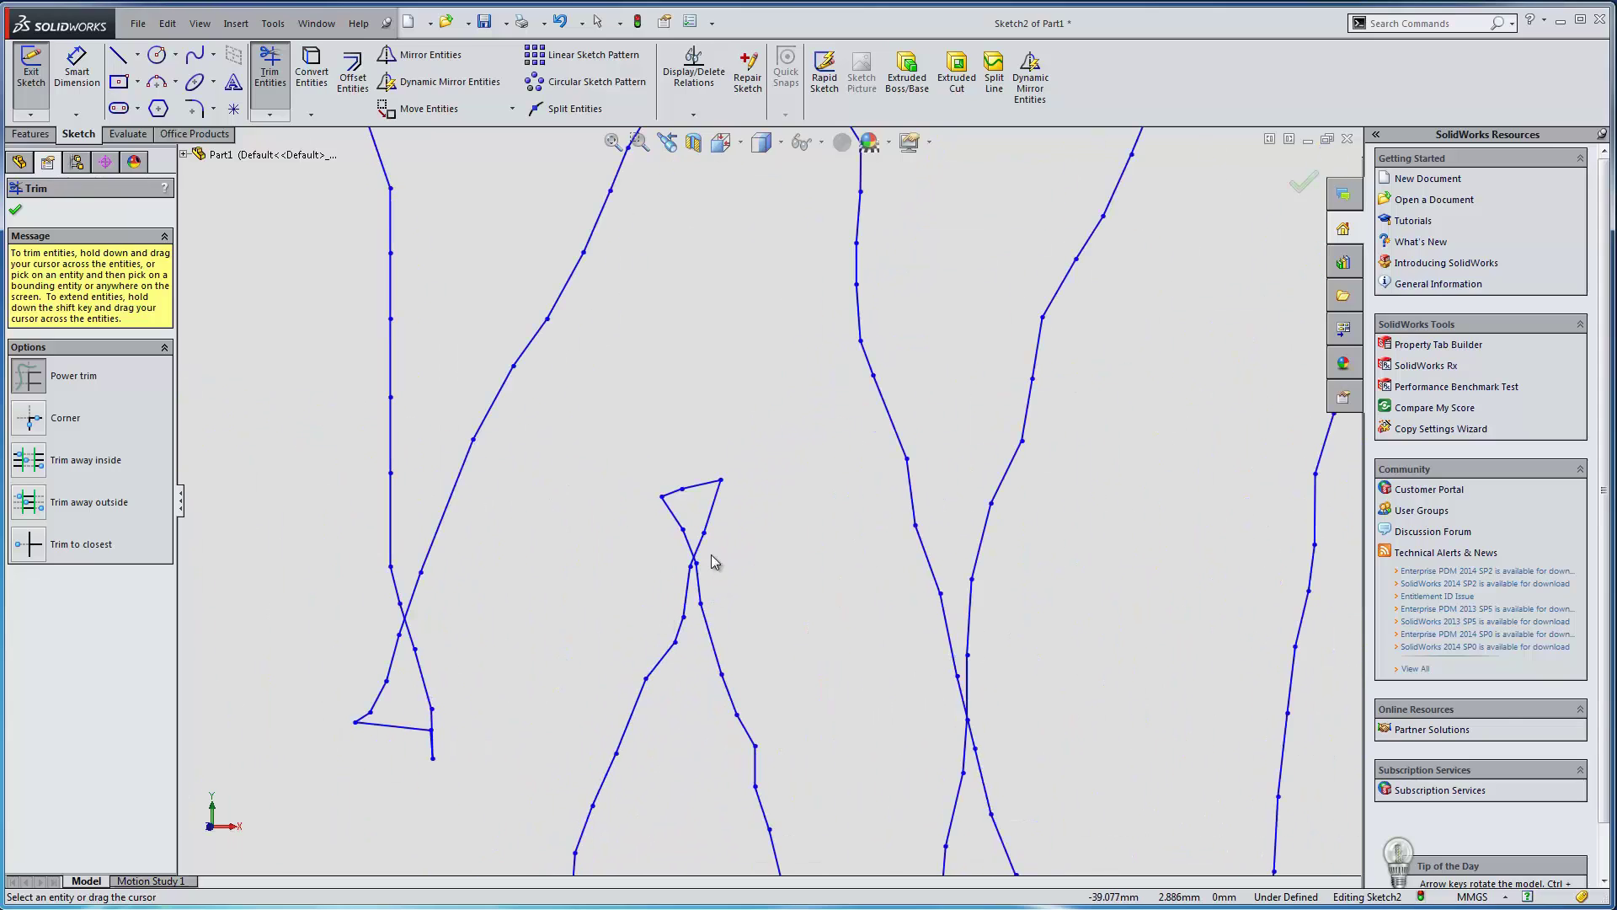
pyautogui.moveTo(714, 562)
pyautogui.mouseDown()
pyautogui.moveTo(692, 529)
pyautogui.moveTo(708, 505)
pyautogui.moveTo(682, 487)
pyautogui.moveTo(624, 598)
pyautogui.mouseUp()
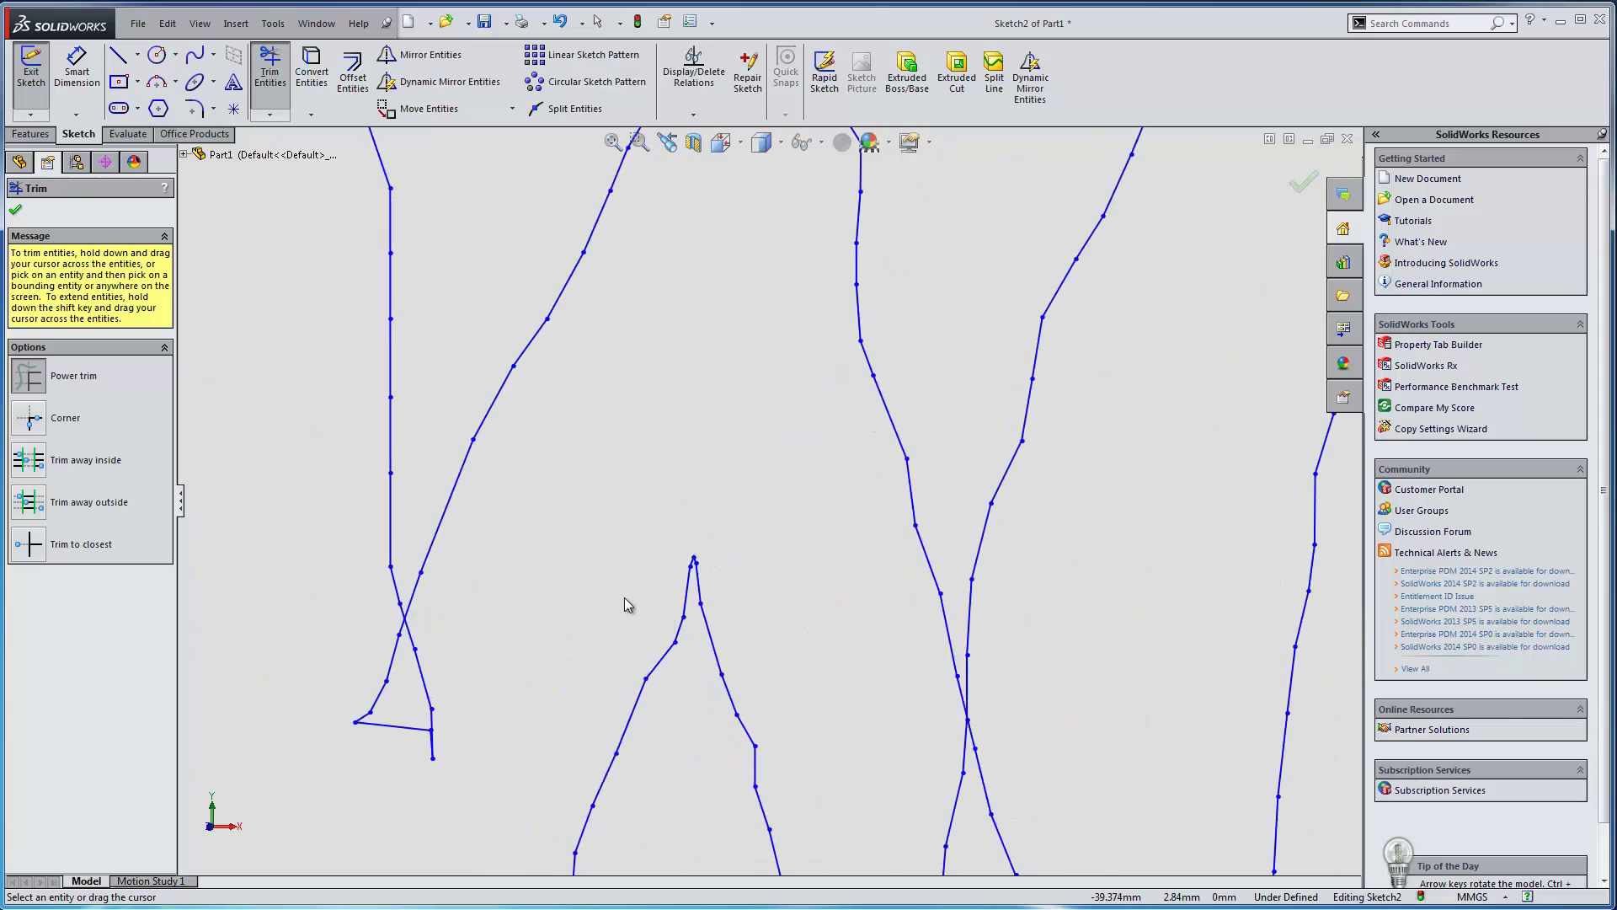
pyautogui.moveTo(468, 745)
pyautogui.mouseDown()
pyautogui.moveTo(422, 730)
pyautogui.moveTo(424, 676)
pyautogui.moveTo(380, 674)
pyautogui.moveTo(364, 711)
pyautogui.moveTo(448, 664)
pyautogui.moveTo(403, 633)
pyautogui.moveTo(436, 654)
pyautogui.mouseUp()
# Step: Trim away the overlapping tail below the right inner valley of the first "w" and finish trimming
pyautogui.scroll(5, 618, 672)
pyautogui.scroll(-6, 832, 478)
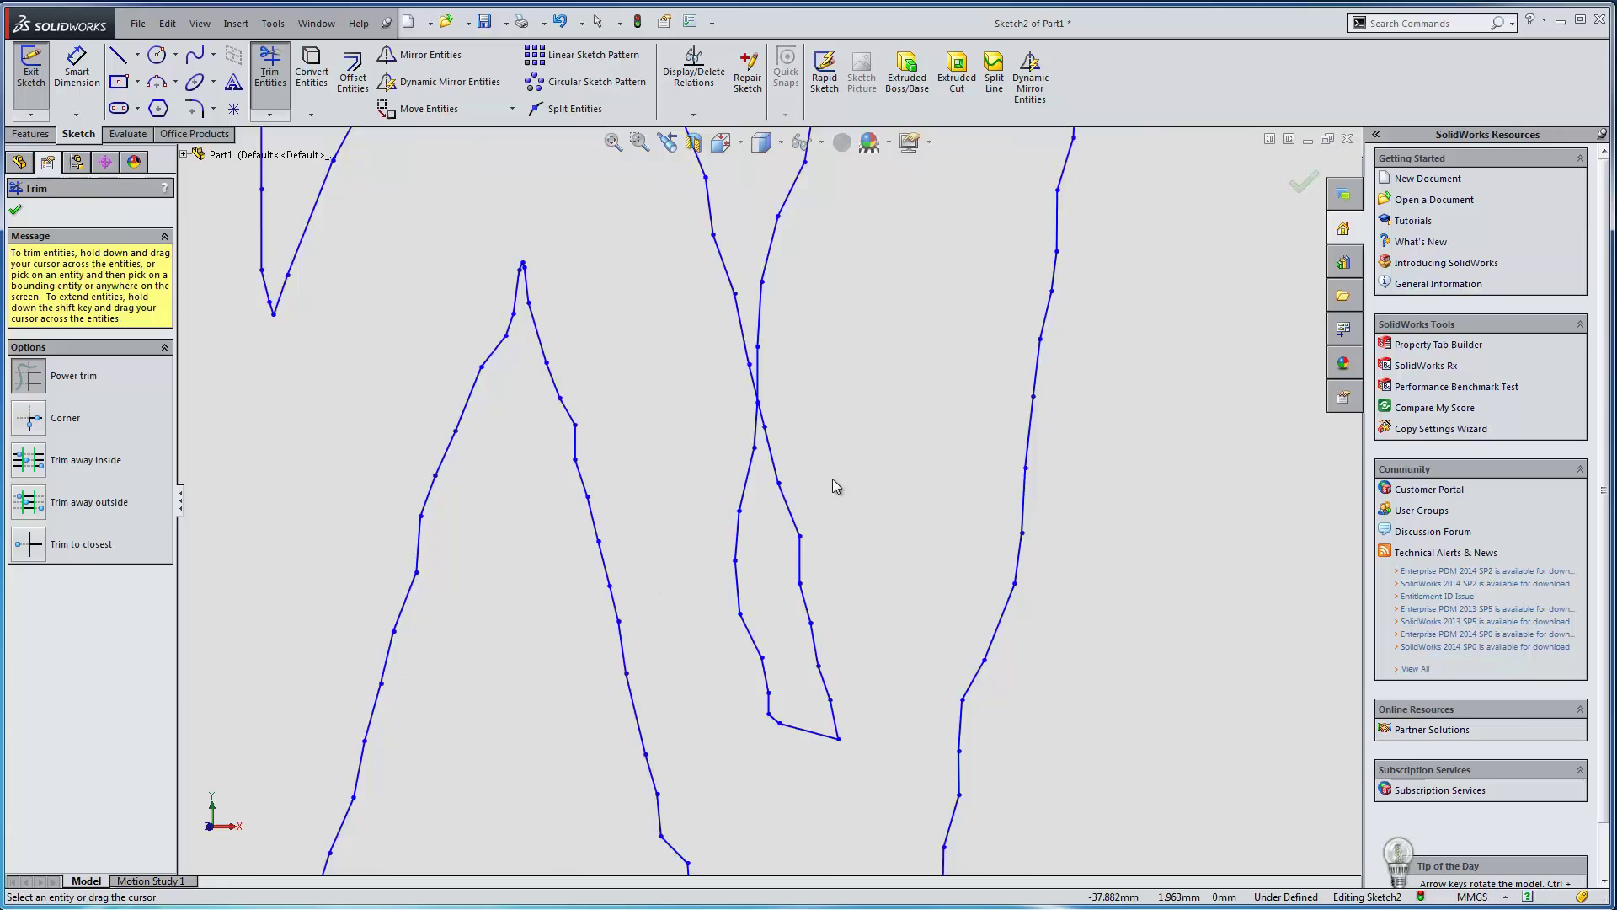
pyautogui.moveTo(673, 401)
pyautogui.mouseDown()
pyautogui.moveTo(718, 390)
pyautogui.moveTo(776, 431)
pyautogui.mouseUp()
pyautogui.moveTo(696, 545); pyautogui.dragTo(786, 569)
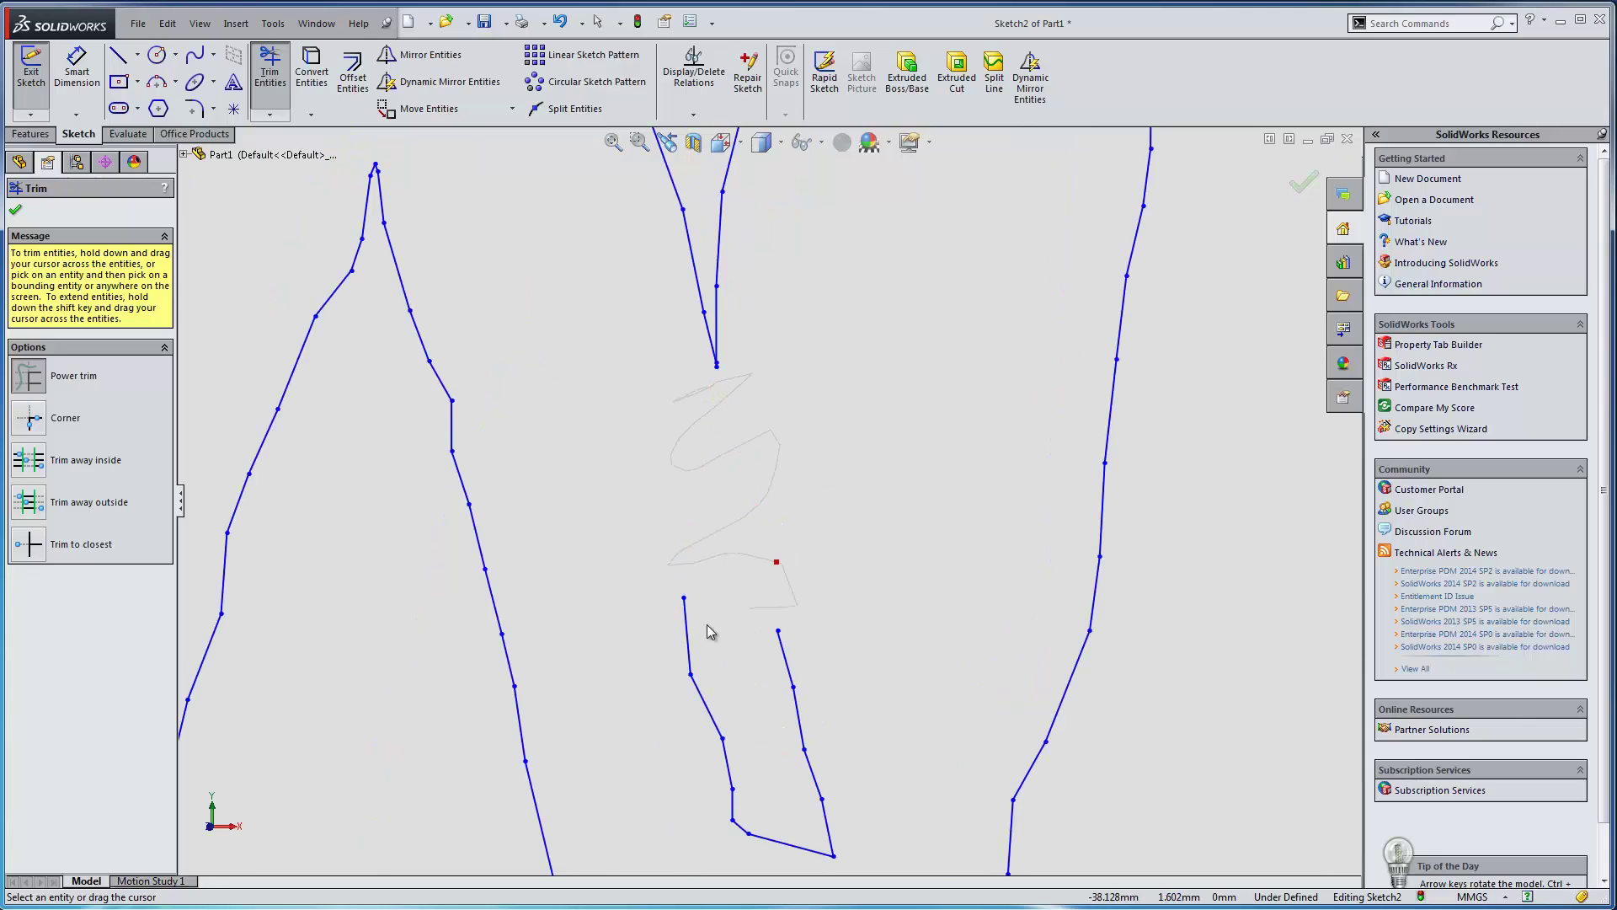
pyautogui.moveTo(708, 628)
pyautogui.mouseDown()
pyautogui.moveTo(732, 707)
pyautogui.moveTo(704, 781)
pyautogui.moveTo(831, 752)
pyautogui.moveTo(851, 791)
pyautogui.moveTo(761, 836)
pyautogui.moveTo(733, 826)
pyautogui.moveTo(746, 826)
pyautogui.mouseUp()
pyautogui.scroll(5, 754, 458)
pyautogui.scroll(3, 756, 460)
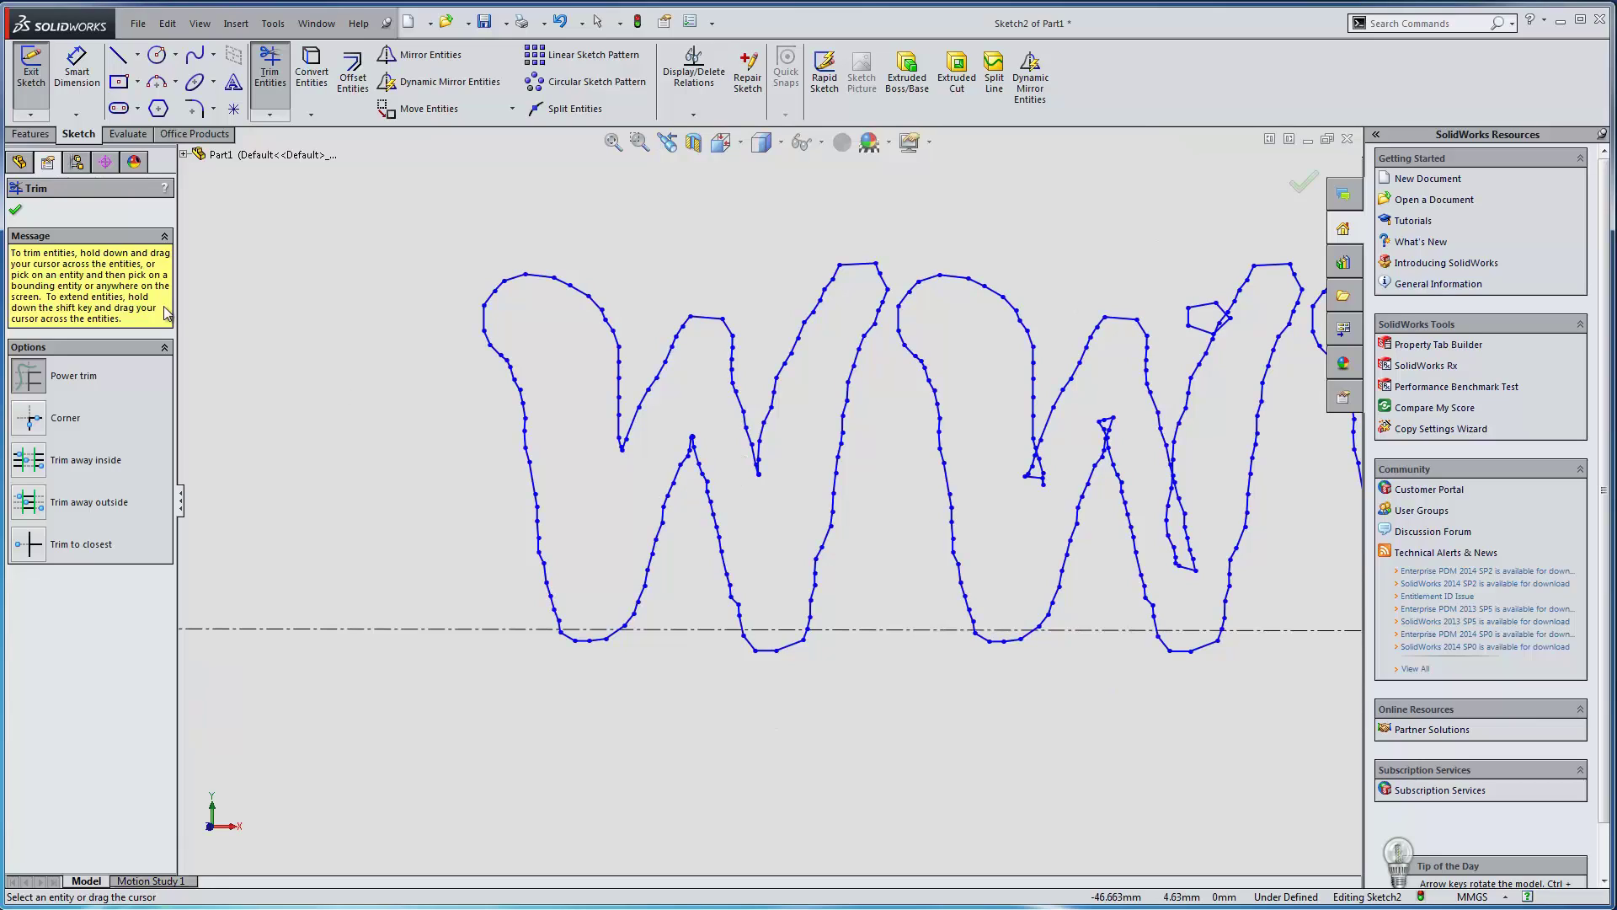
pyautogui.click(15, 210)
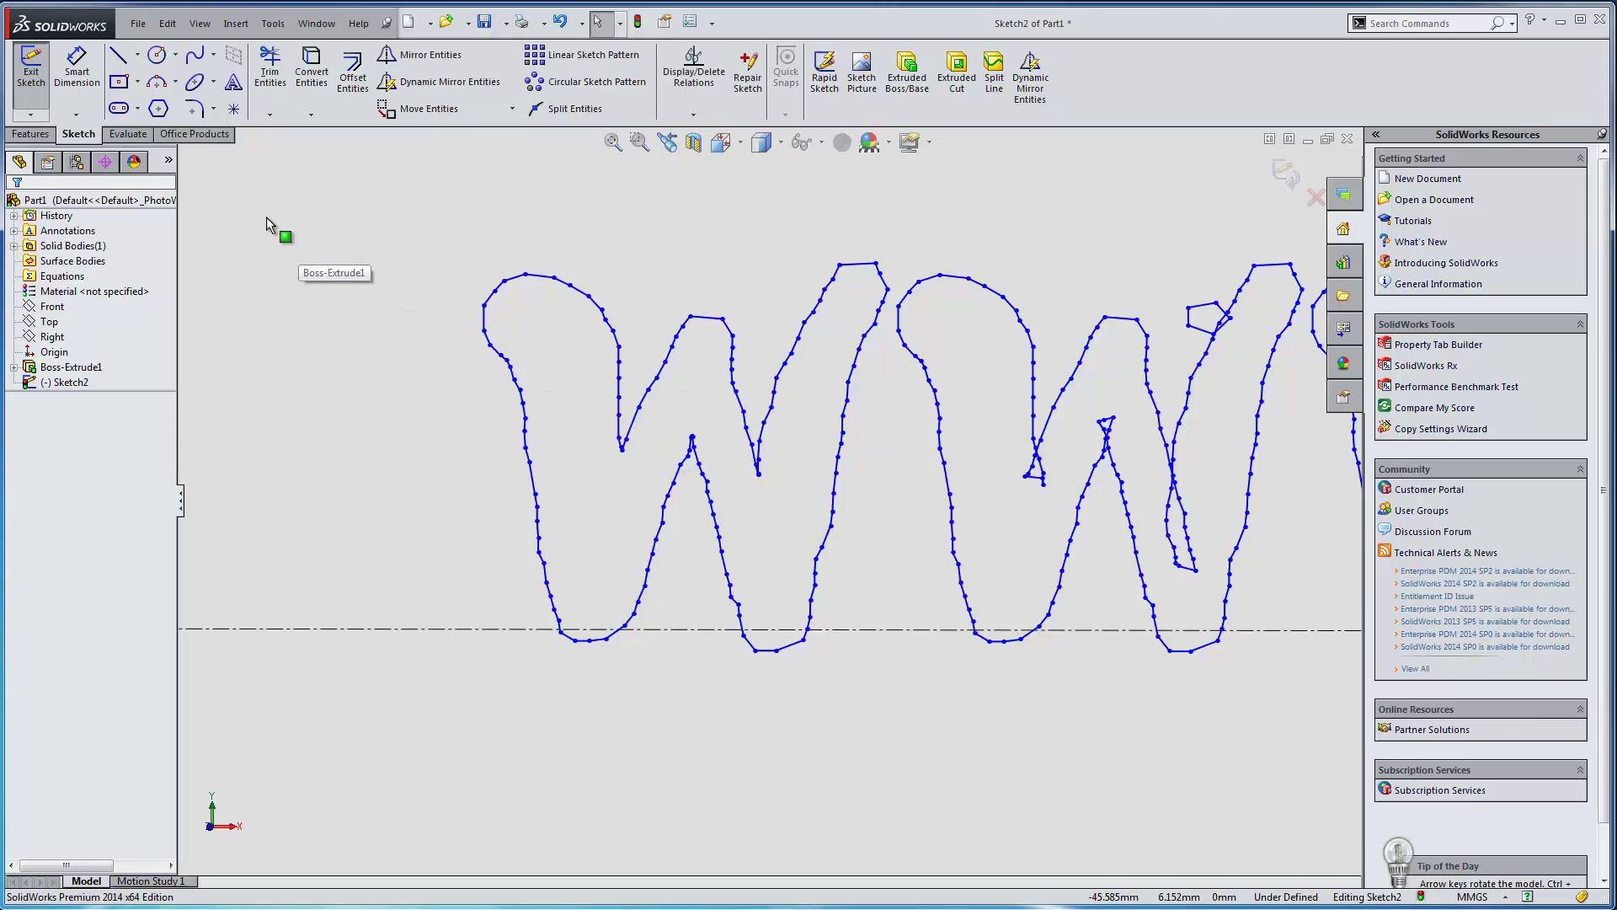
# Step: Extrude only the first "w" contour of the text sketch as a blind 10 mm boss
pyautogui.click(30, 134)
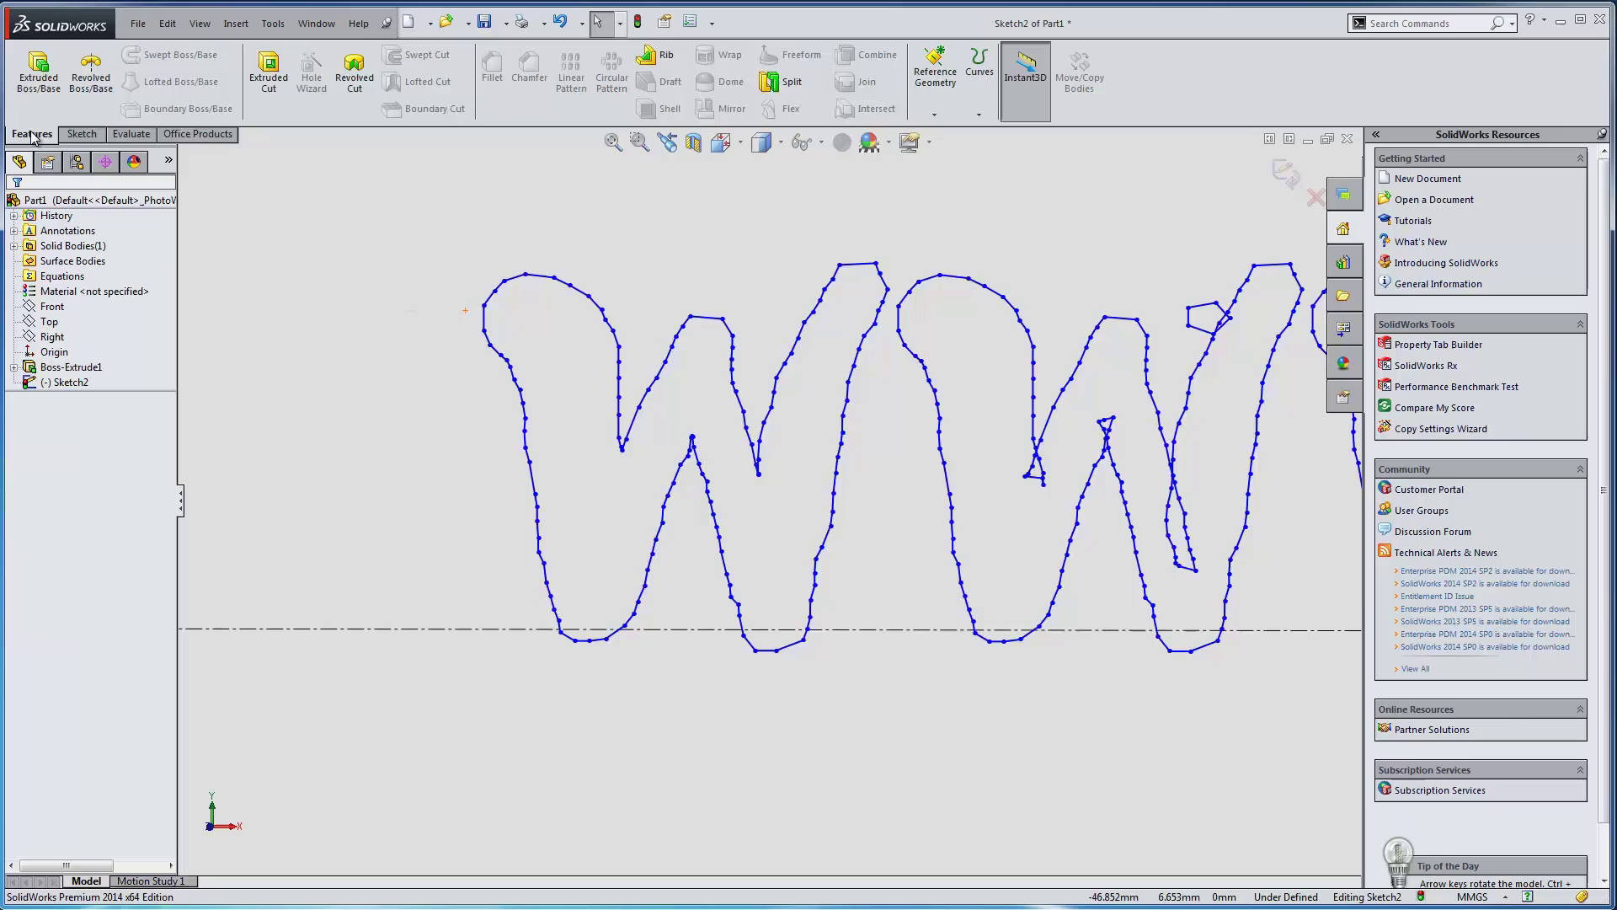
pyautogui.click(37, 95)
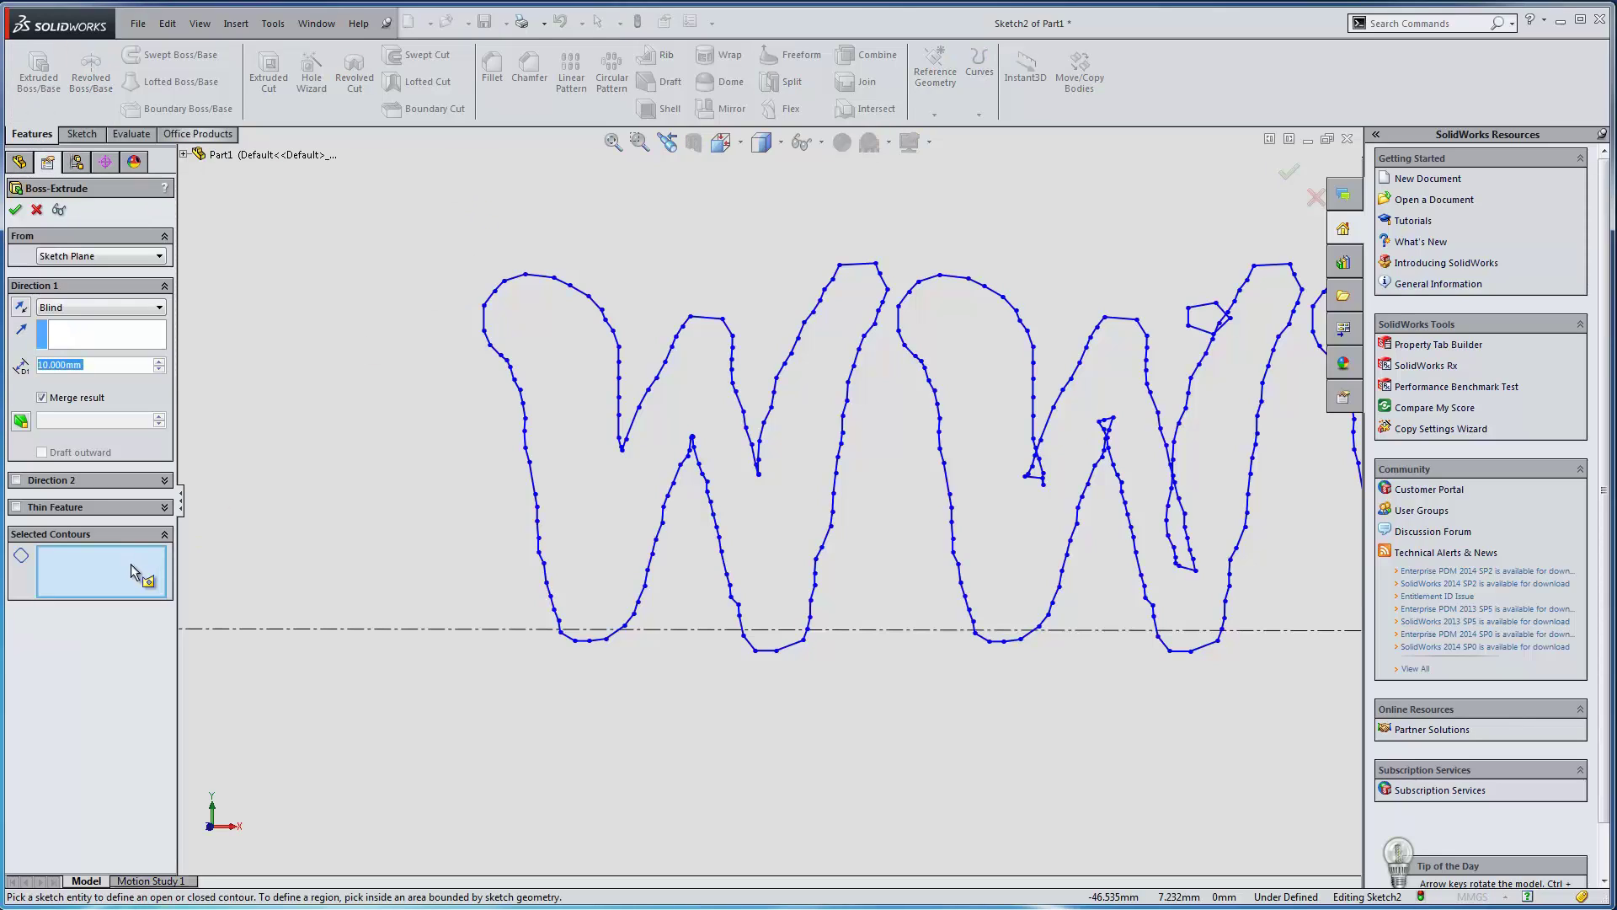
pyautogui.click(563, 467)
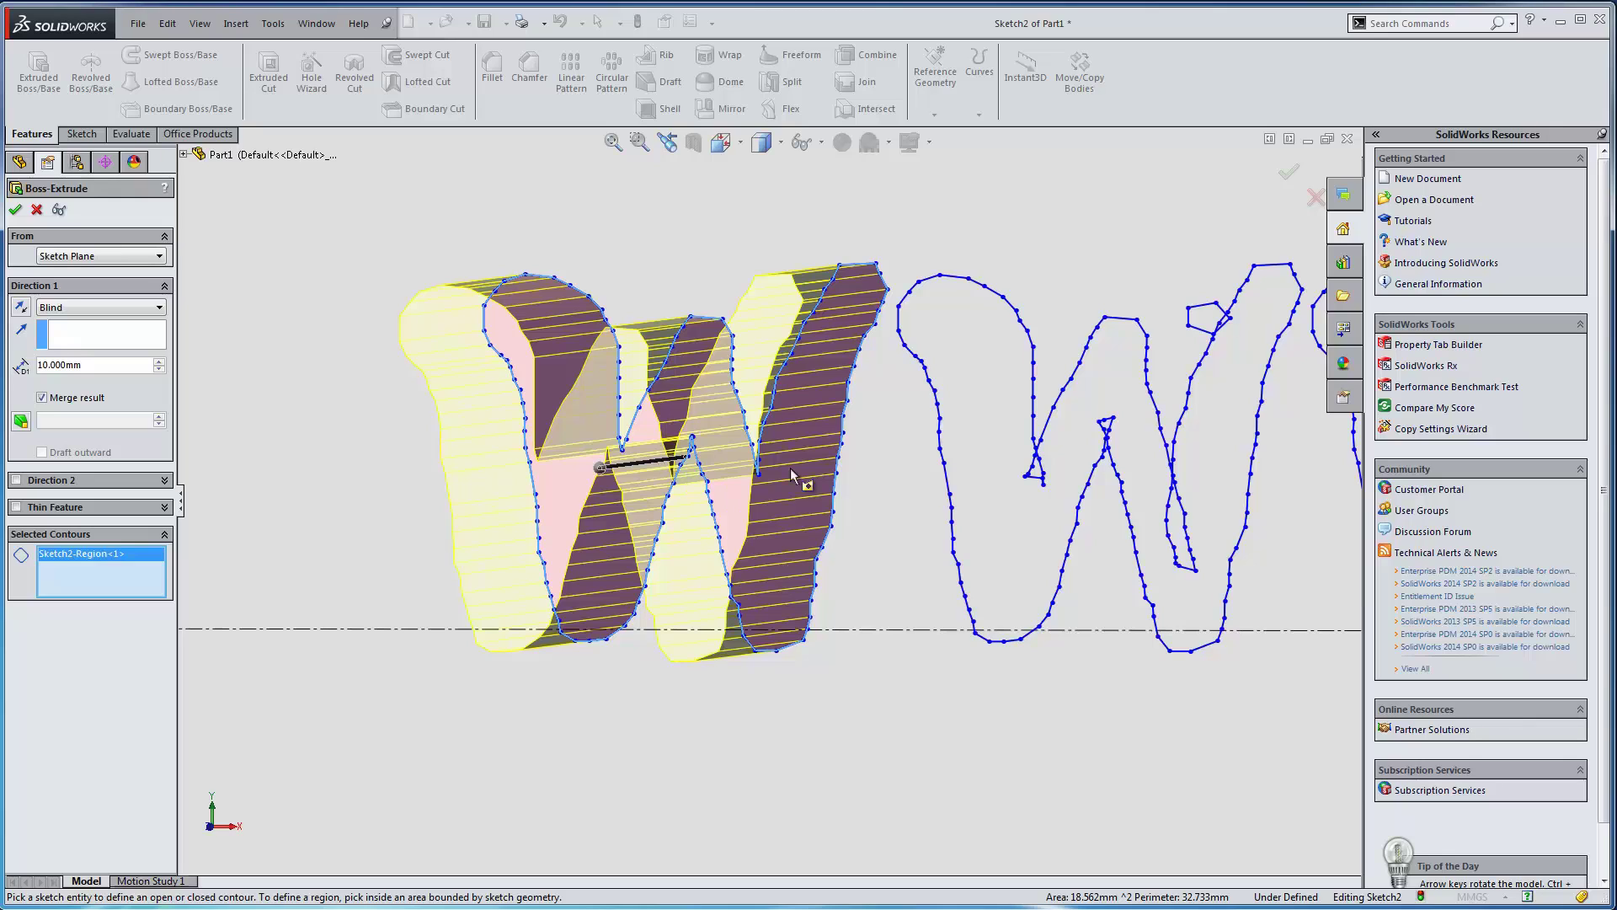
pyautogui.click(990, 501)
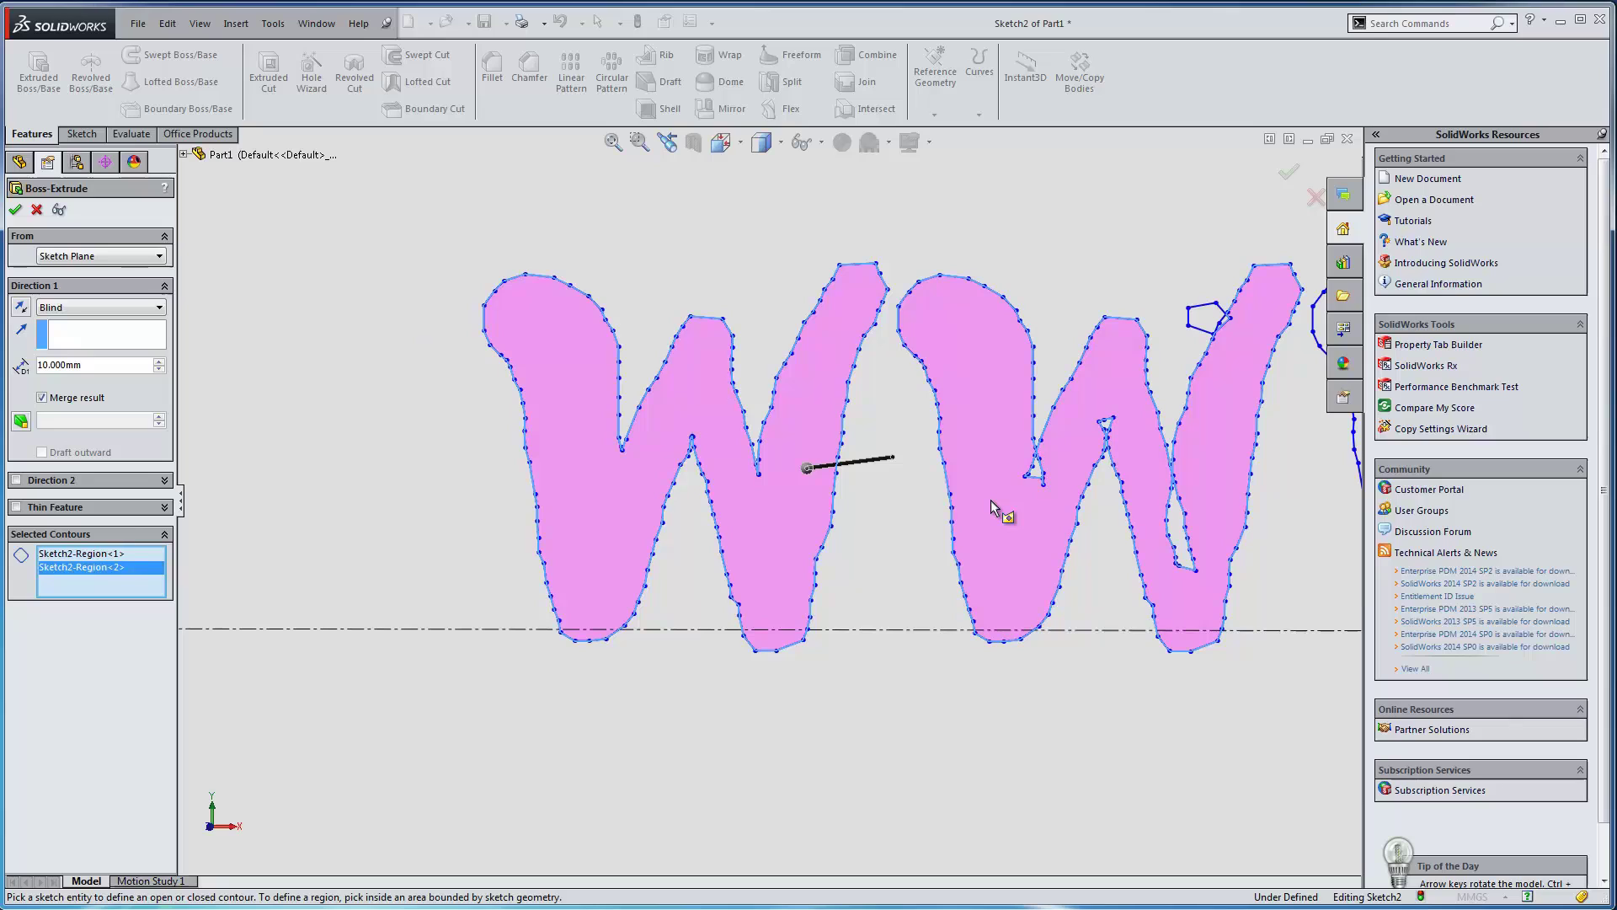
pyautogui.click(991, 504)
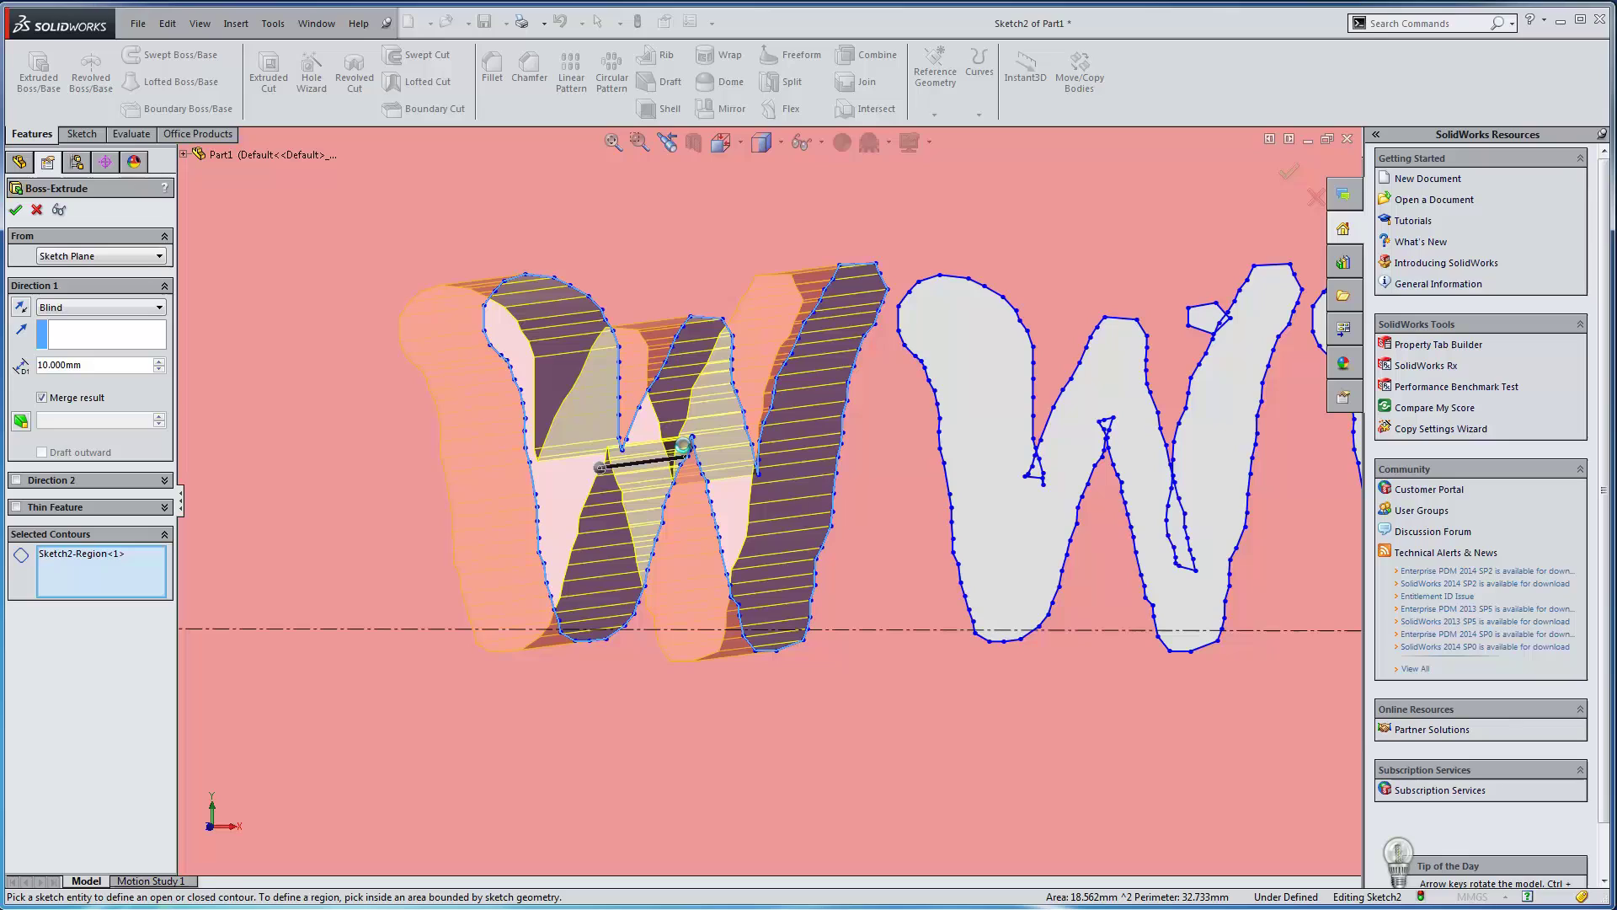
pyautogui.press('Return')
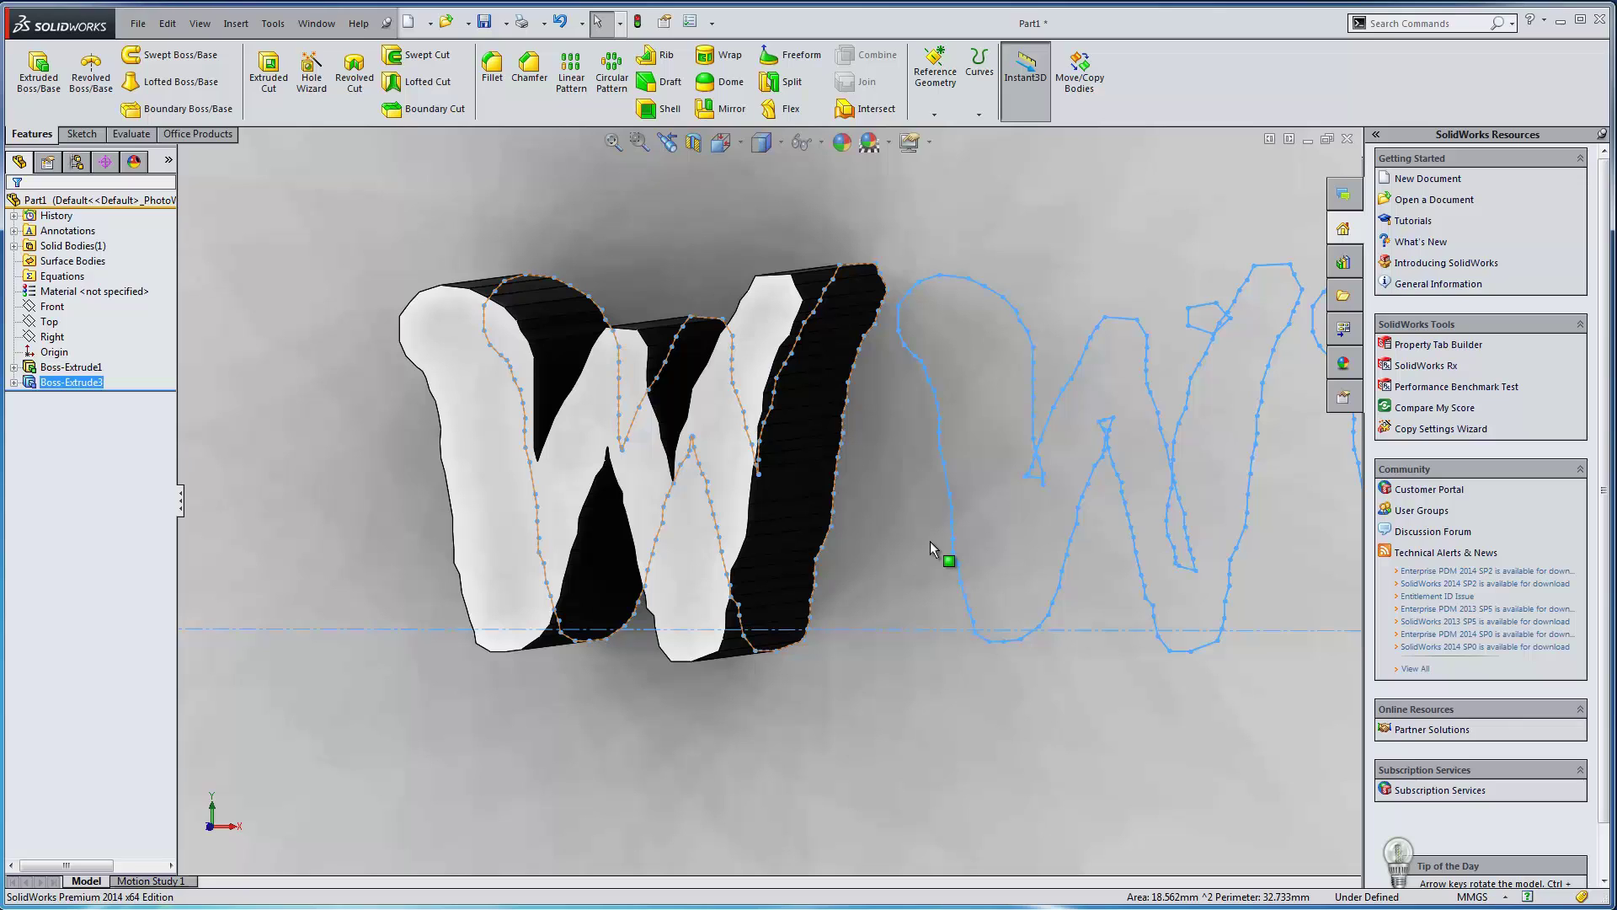
# Step: Open the text sketch of the extruded "w" for editing
pyautogui.scroll(4, 930, 540)
pyautogui.scroll(-4, 826, 495)
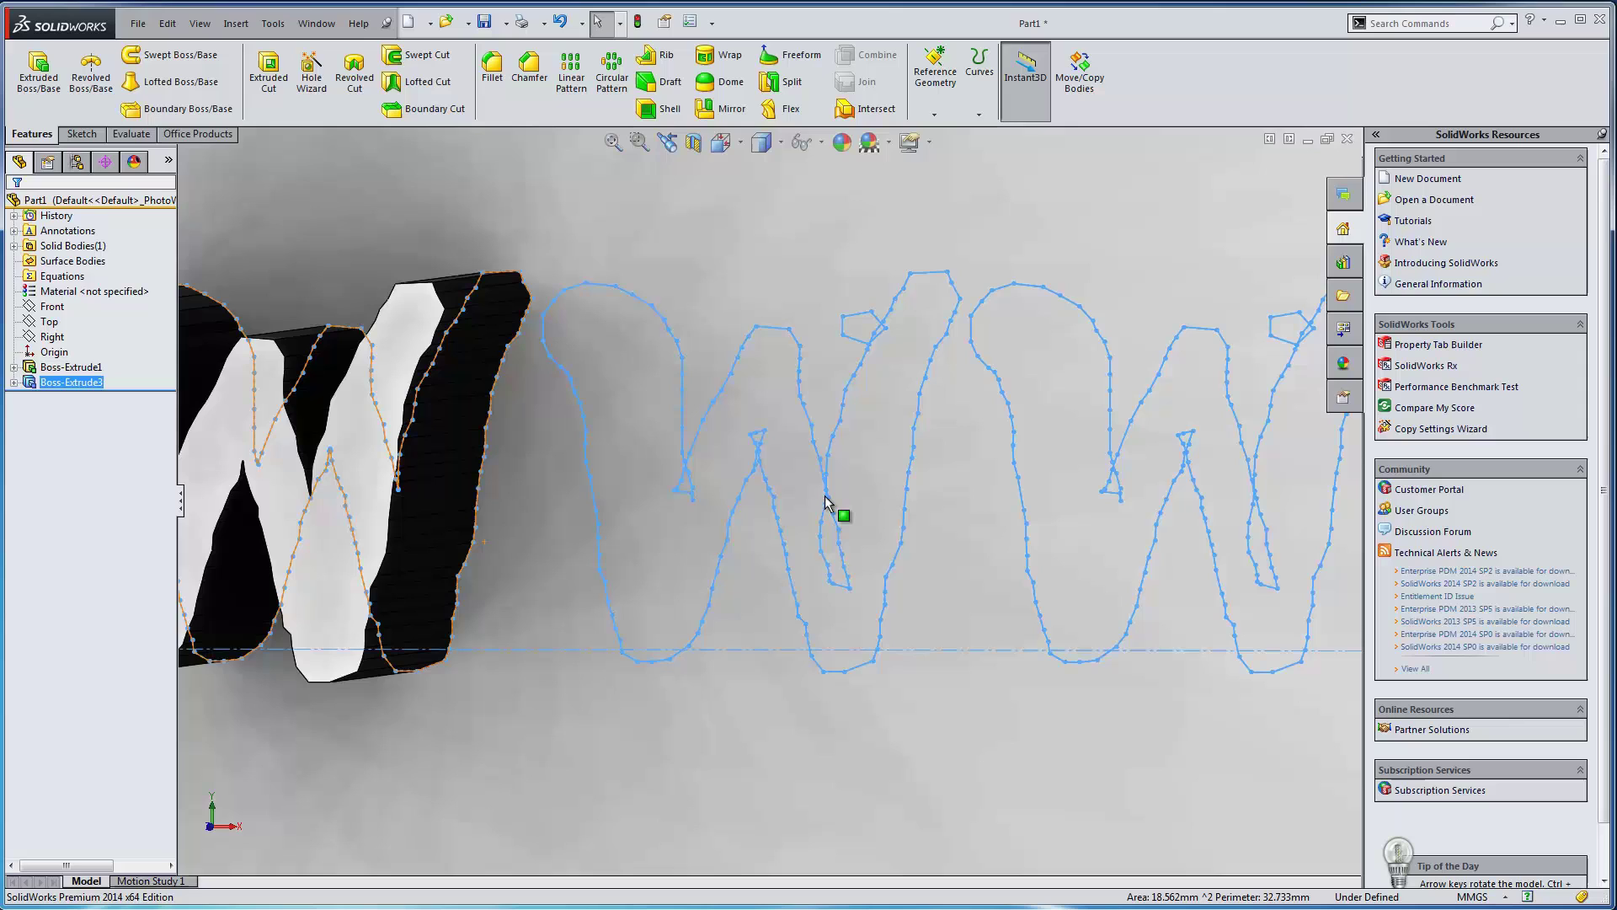
pyautogui.scroll(5, 801, 502)
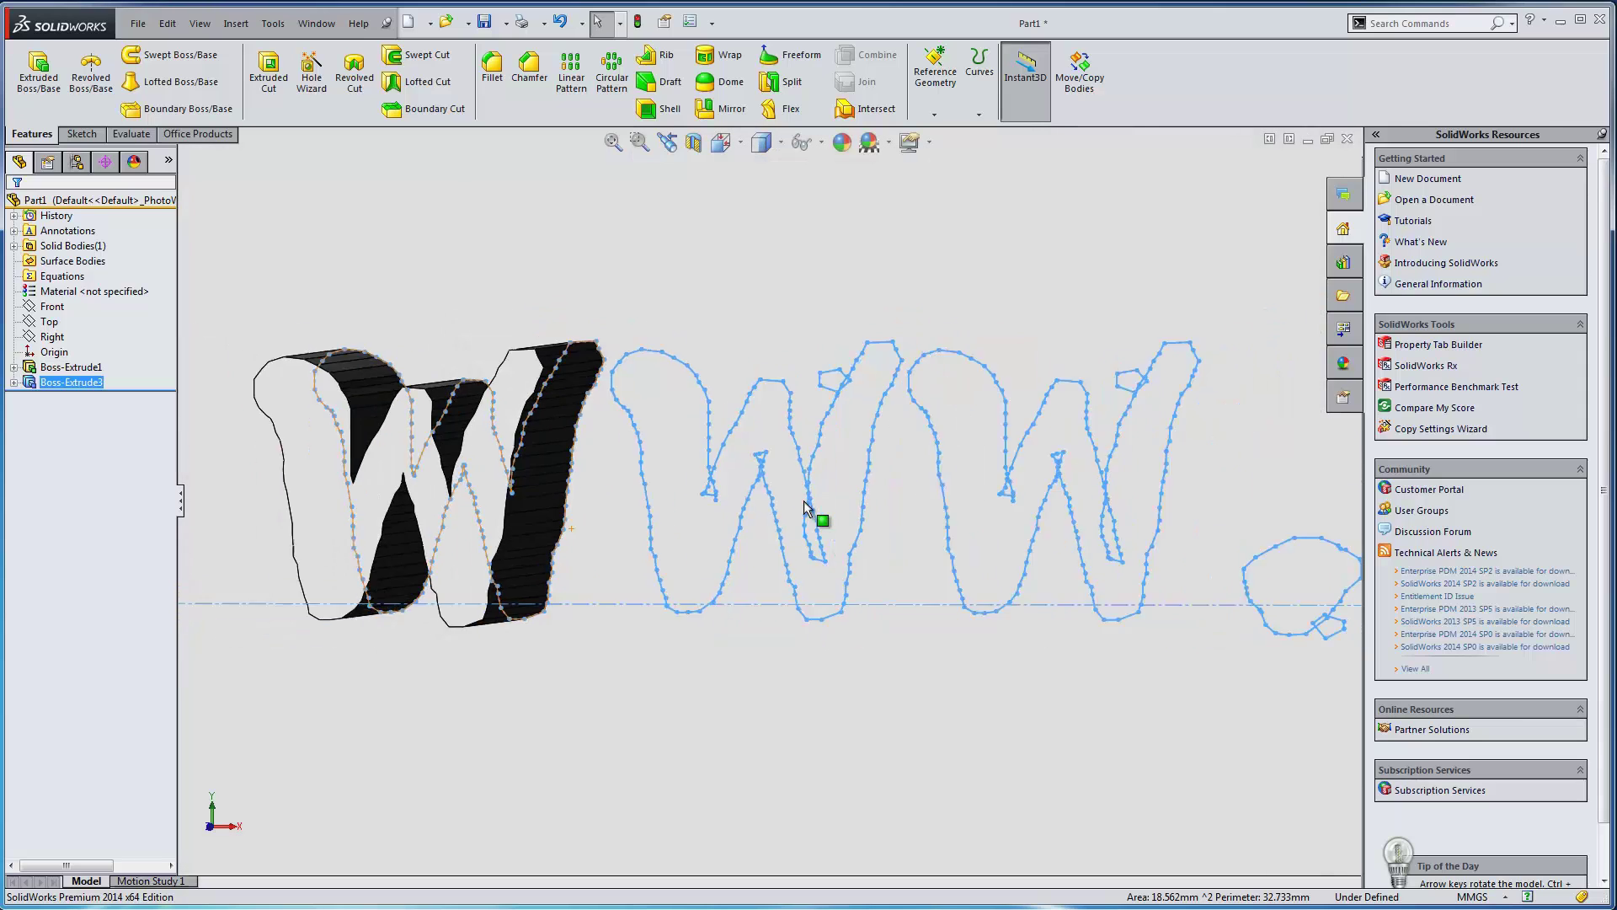
pyautogui.scroll(4, 800, 503)
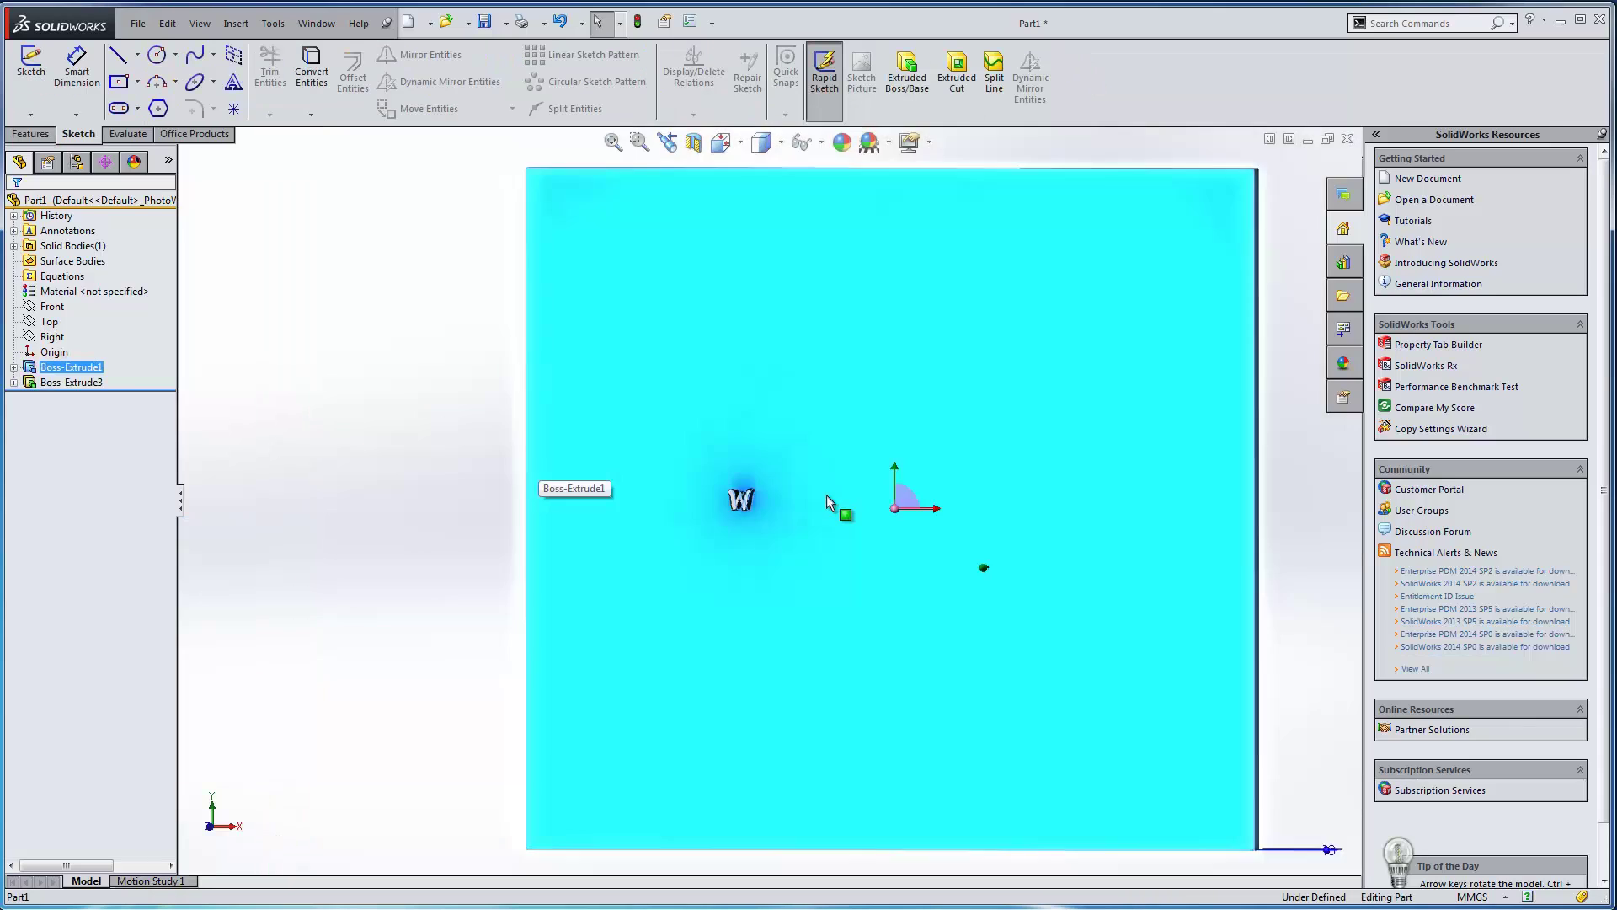
pyautogui.scroll(-4, 827, 494)
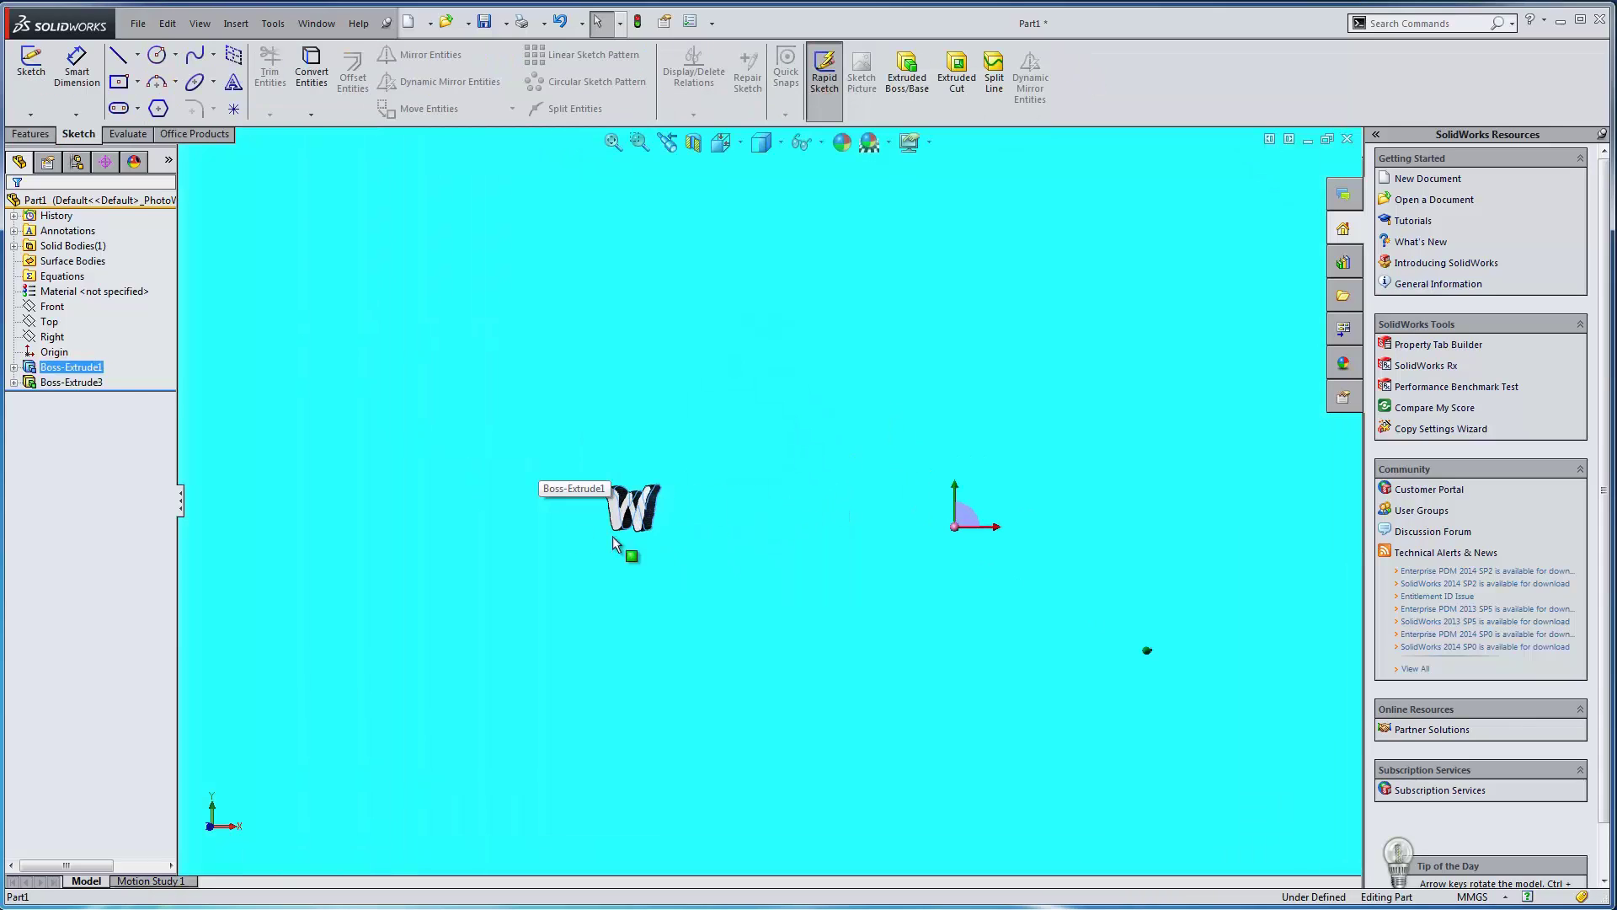
pyautogui.rightClick(86, 381)
pyautogui.click(113, 329)
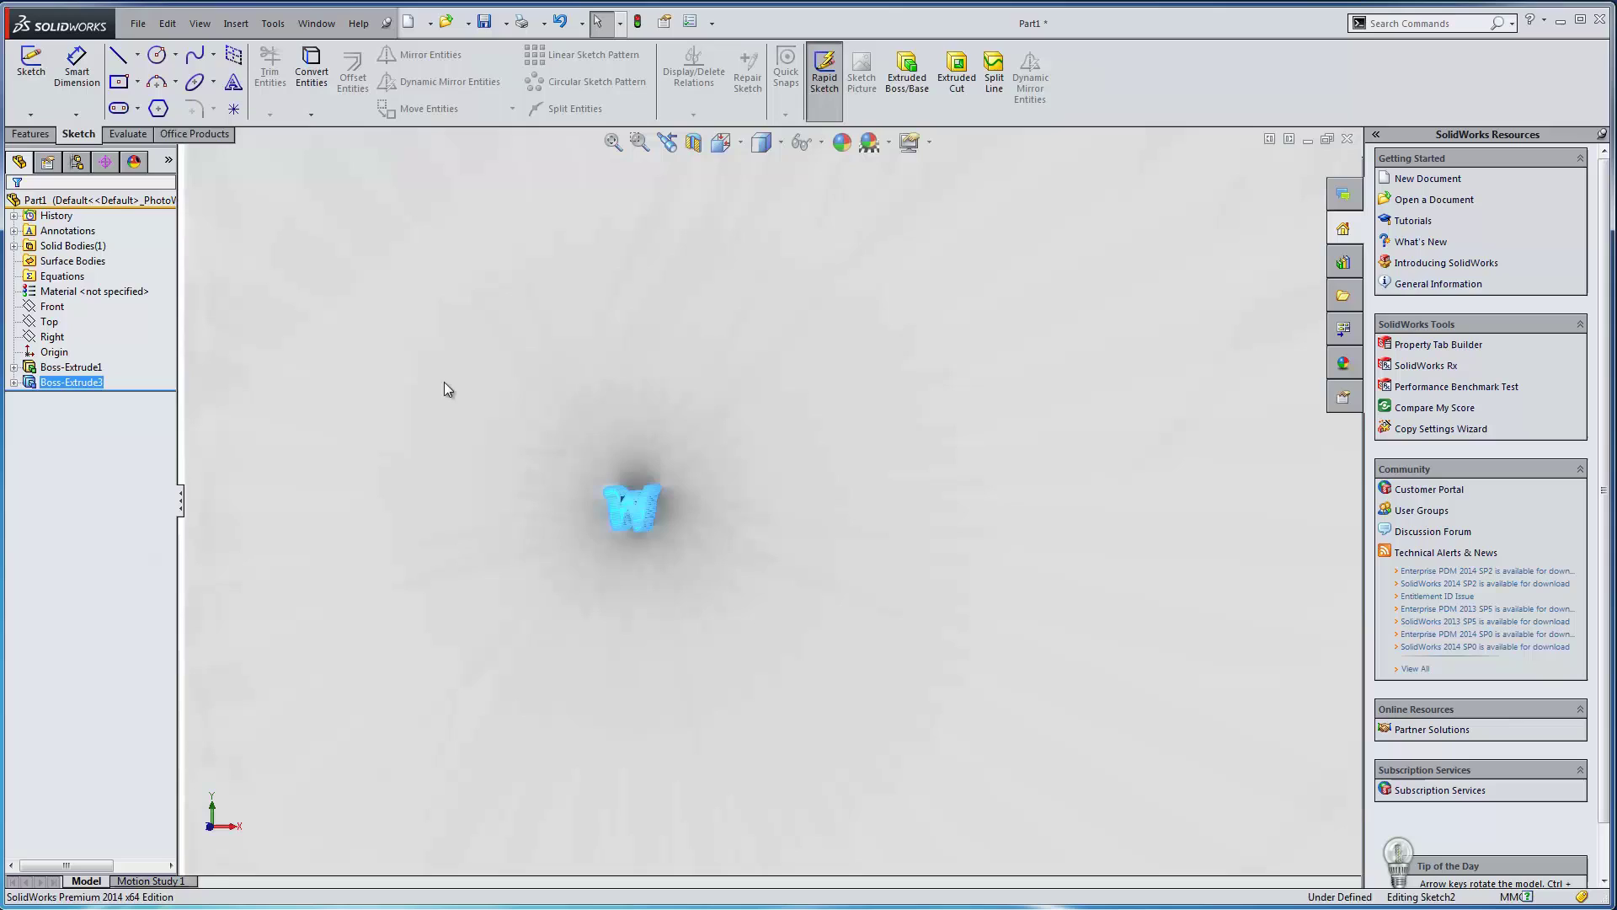
# Step: Select all of the sketch text geometry and view the available move, copy, rotate, scale and stretch commands
pyautogui.moveTo(1160, 574)
pyautogui.mouseDown()
pyautogui.moveTo(953, 447)
pyautogui.moveTo(684, 425)
pyautogui.moveTo(606, 399)
pyautogui.mouseUp()
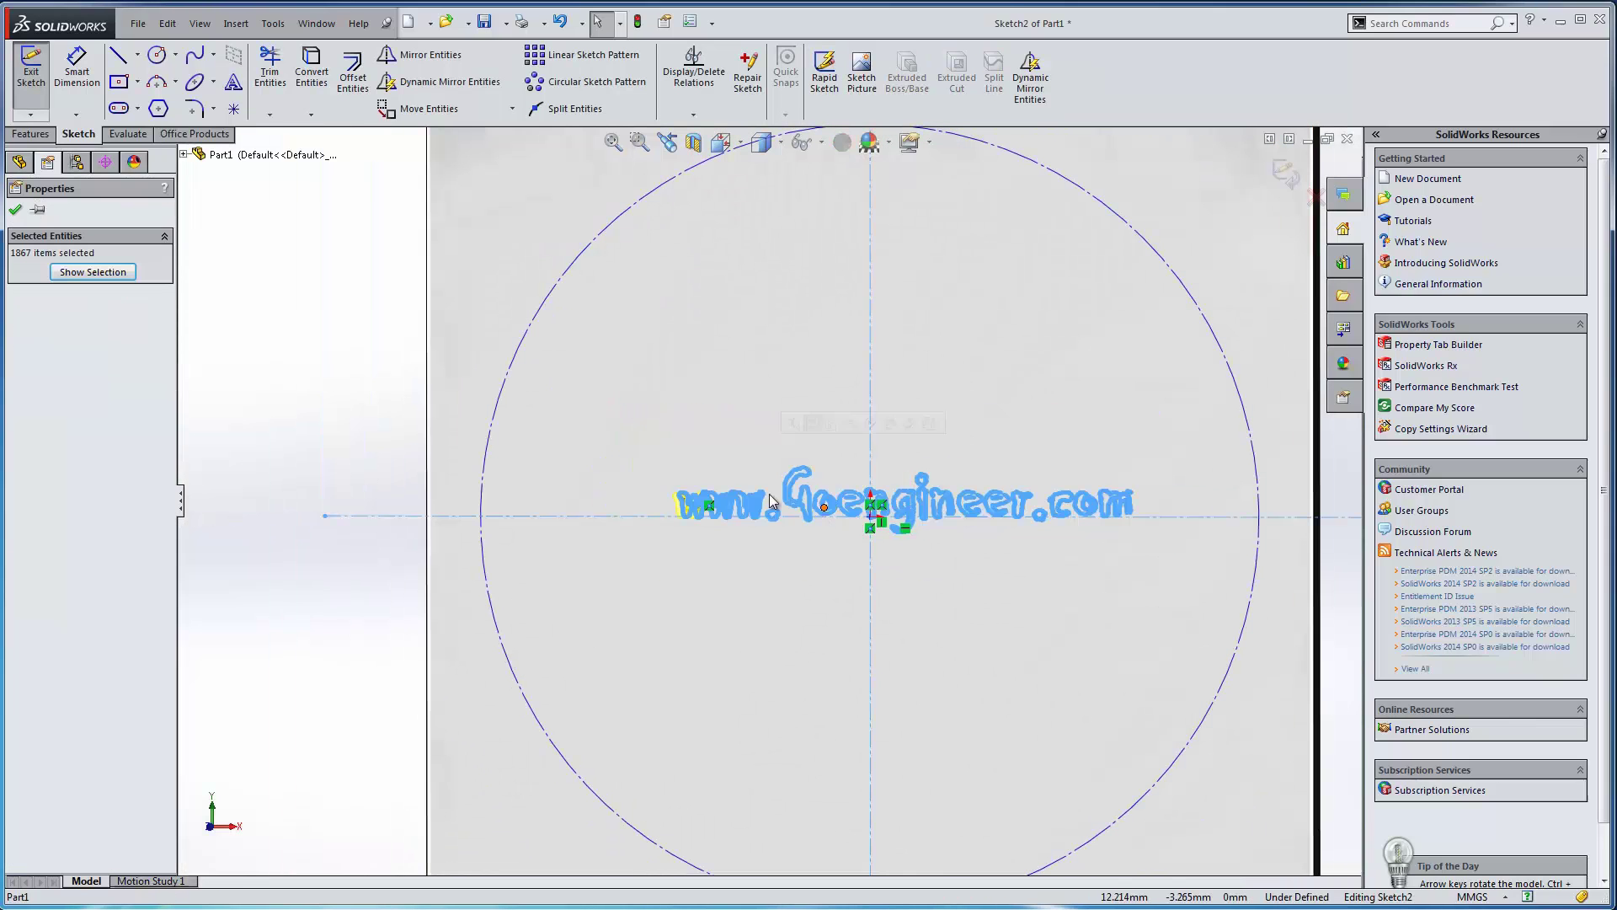
pyautogui.click(513, 109)
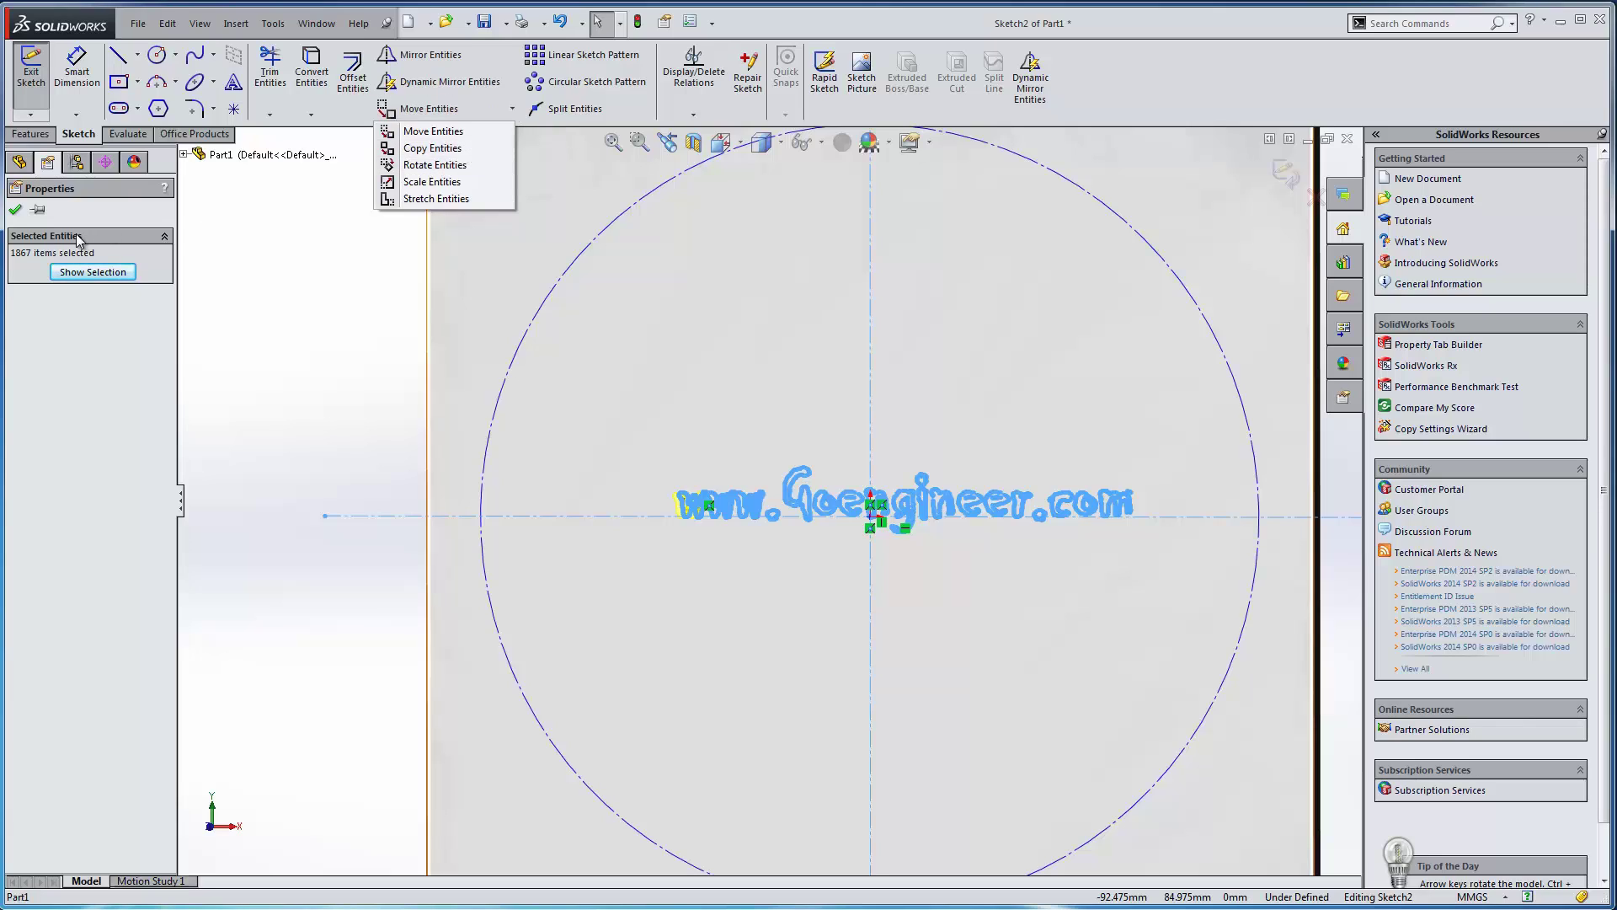
pyautogui.click(11, 211)
pyautogui.scroll(-3, 721, 489)
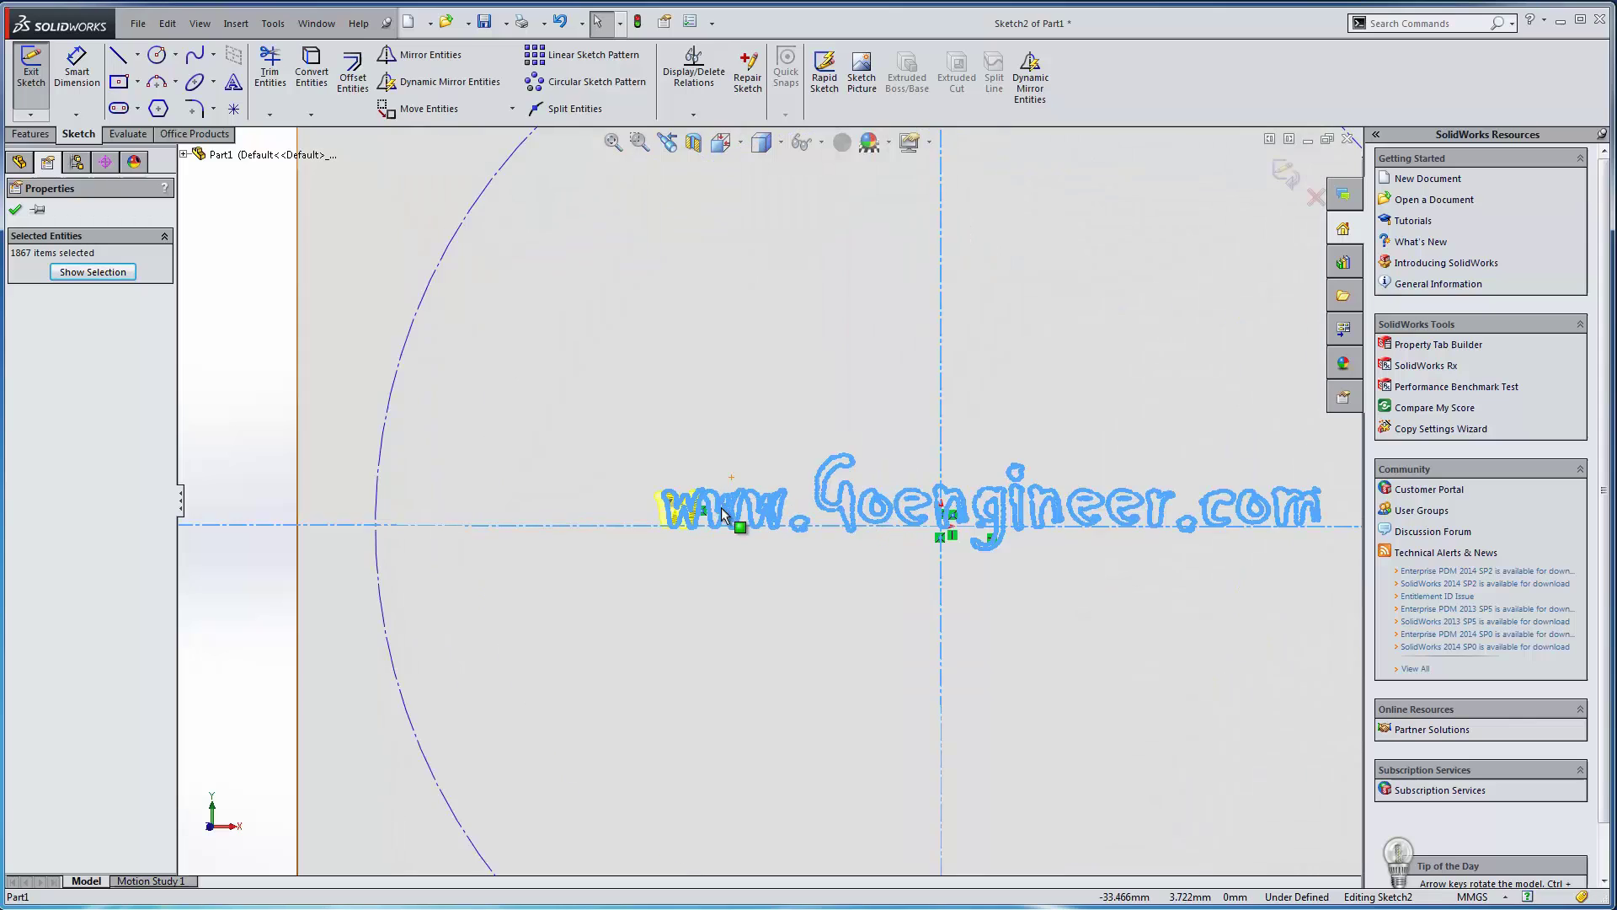
pyautogui.click(15, 210)
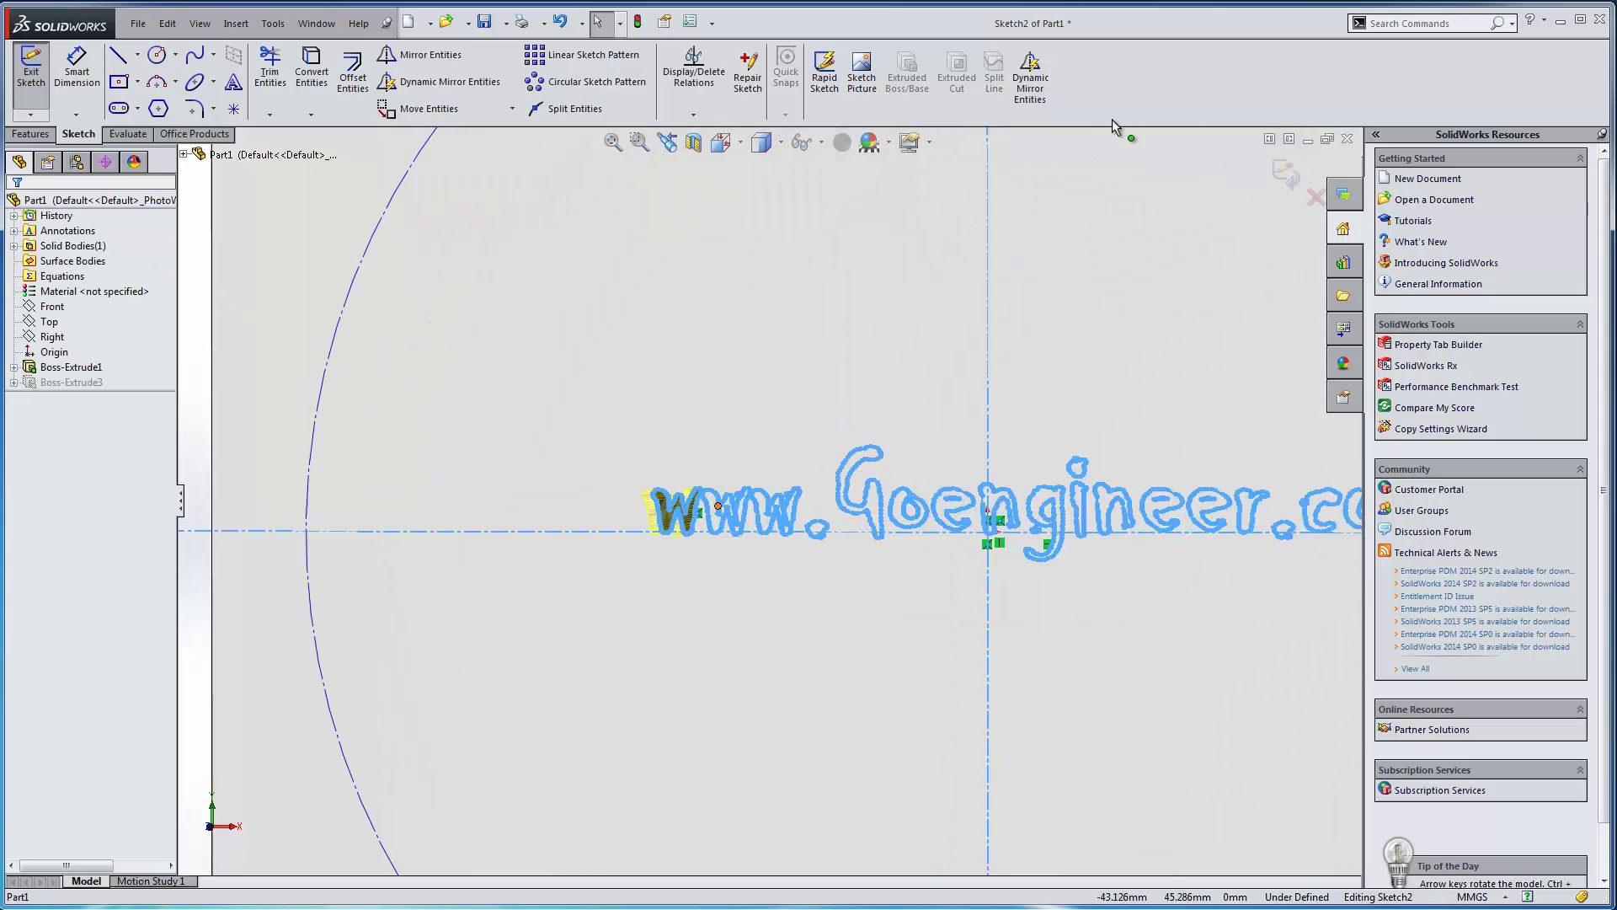
# Step: Exit the text sketch and reopen it for editing
pyautogui.click(1280, 170)
pyautogui.click(1045, 362)
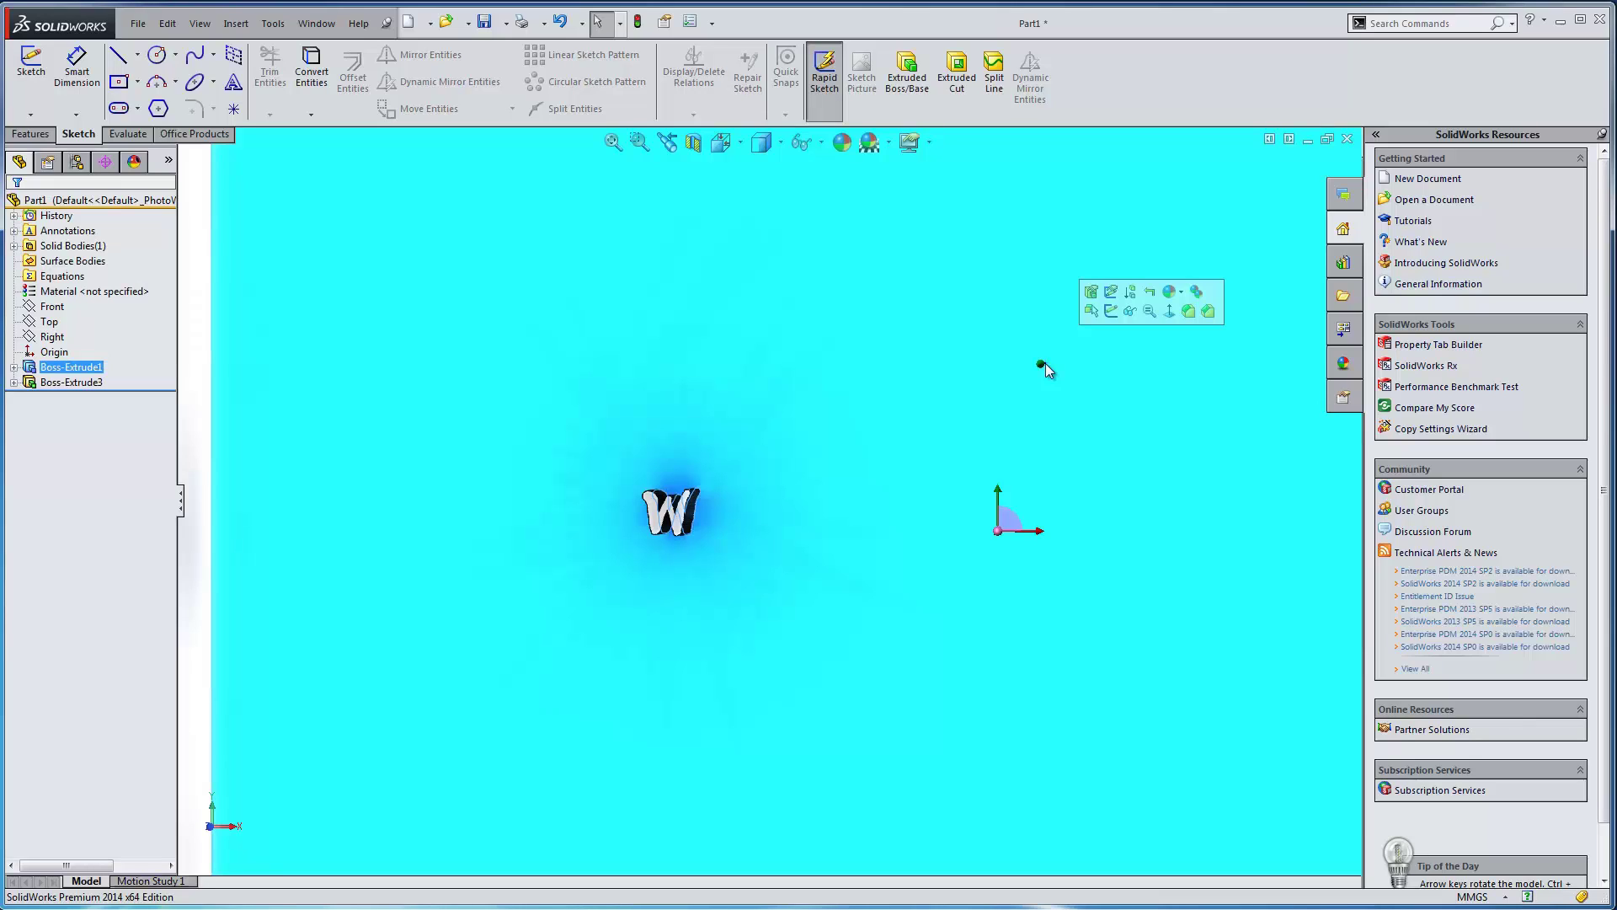
pyautogui.scroll(4, 1044, 362)
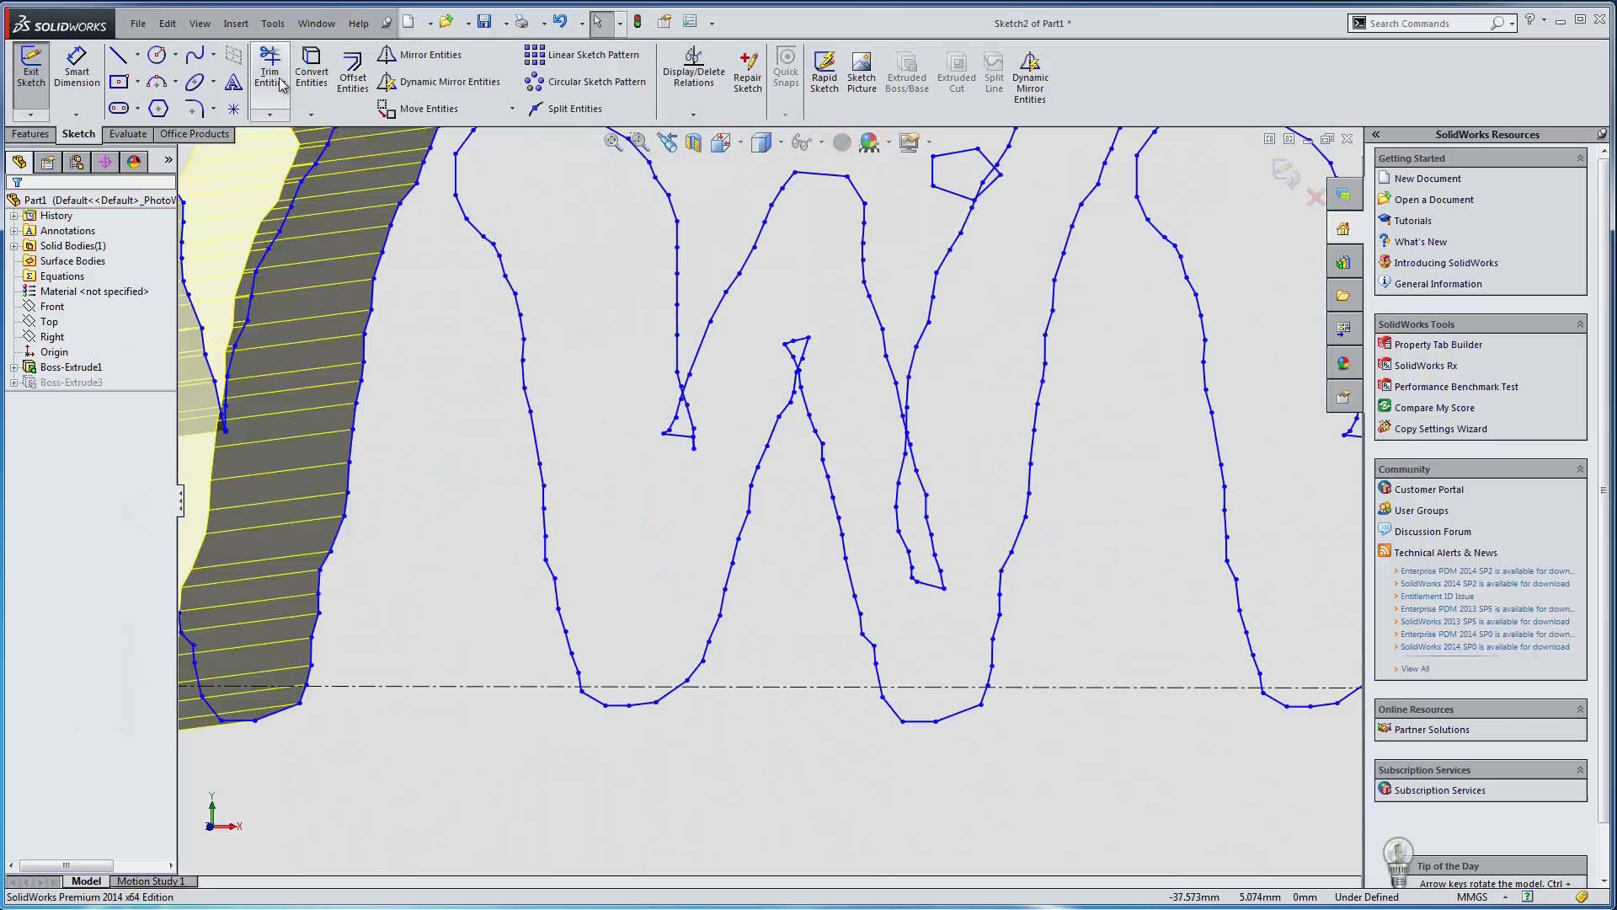
# Step: Power trim the overlapping line ends in the valleys and middle peak and the stray arm loop of the second "w"
pyautogui.click(269, 71)
pyautogui.moveTo(687, 403)
pyautogui.mouseDown()
pyautogui.moveTo(662, 421)
pyautogui.moveTo(625, 339)
pyautogui.mouseUp()
pyautogui.scroll(-8, 689, 410)
pyautogui.scroll(7, 881, 411)
pyautogui.moveTo(950, 406)
pyautogui.mouseDown()
pyautogui.moveTo(908, 433)
pyautogui.moveTo(913, 386)
pyautogui.mouseUp()
pyautogui.scroll(-4, 918, 434)
pyautogui.scroll(7, 999, 594)
pyautogui.scroll(-5, 1002, 581)
pyautogui.moveTo(604, 454)
pyautogui.mouseDown()
pyautogui.moveTo(527, 508)
pyautogui.moveTo(599, 639)
pyautogui.moveTo(603, 623)
pyautogui.mouseUp()
pyautogui.scroll(5, 603, 623)
pyautogui.scroll(-7, 918, 375)
pyautogui.scroll(-1, 918, 376)
pyautogui.moveTo(917, 375)
pyautogui.mouseDown()
pyautogui.moveTo(1004, 454)
pyautogui.moveTo(875, 576)
pyautogui.moveTo(744, 503)
pyautogui.moveTo(742, 578)
pyautogui.moveTo(705, 563)
pyautogui.mouseUp()
pyautogui.scroll(-3, 873, 576)
# Step: Trim the stray arm loop and the overlapping line ends at the peak and inner valleys of the third "w"
pyautogui.scroll(9, 758, 523)
pyautogui.scroll(-7, 969, 625)
pyautogui.moveTo(983, 425)
pyautogui.mouseDown()
pyautogui.moveTo(1052, 412)
pyautogui.moveTo(1011, 358)
pyautogui.mouseUp()
pyautogui.scroll(5, 1065, 456)
pyautogui.scroll(-5, 1003, 537)
pyautogui.moveTo(980, 536)
pyautogui.mouseDown()
pyautogui.moveTo(938, 611)
pyautogui.moveTo(1025, 727)
pyautogui.moveTo(937, 841)
pyautogui.mouseUp()
pyautogui.scroll(4, 944, 838)
pyautogui.scroll(-7, 960, 826)
pyautogui.moveTo(888, 732); pyautogui.dragTo(825, 669)
pyautogui.moveTo(990, 684); pyautogui.dragTo(944, 707)
pyautogui.scroll(6, 944, 674)
pyautogui.scroll(-7, 472, 417)
pyautogui.moveTo(556, 638); pyautogui.dragTo(533, 637)
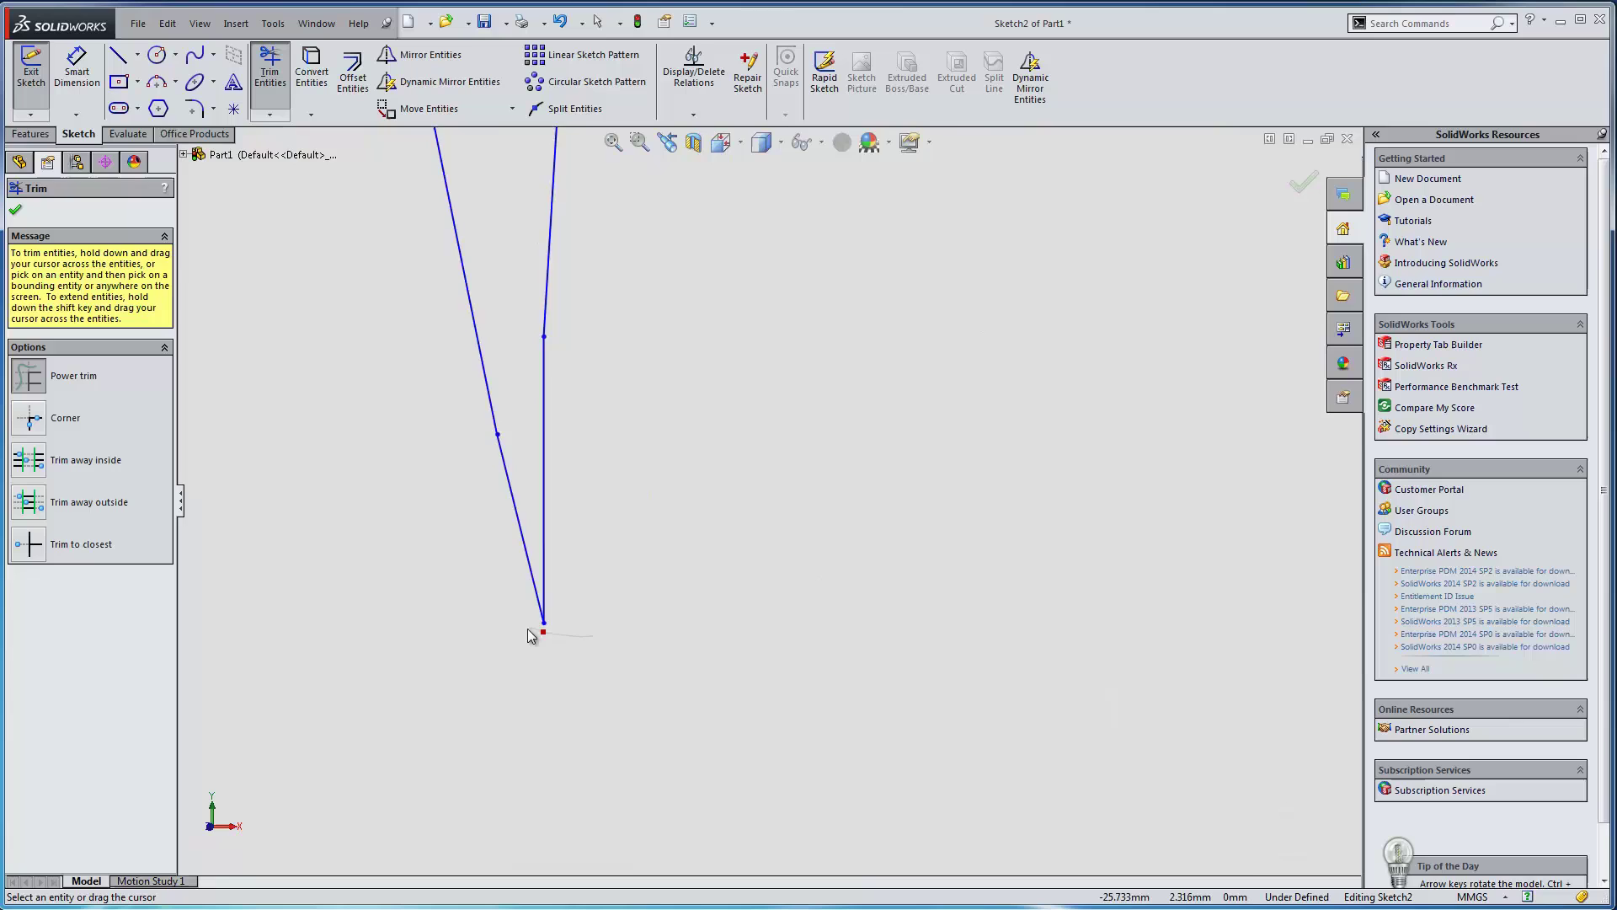
# Step: Trim the stray loop from the lower right edge of the period following "www"
pyautogui.scroll(8, 533, 632)
pyautogui.scroll(-8, 332, 534)
pyautogui.scroll(-4, 633, 517)
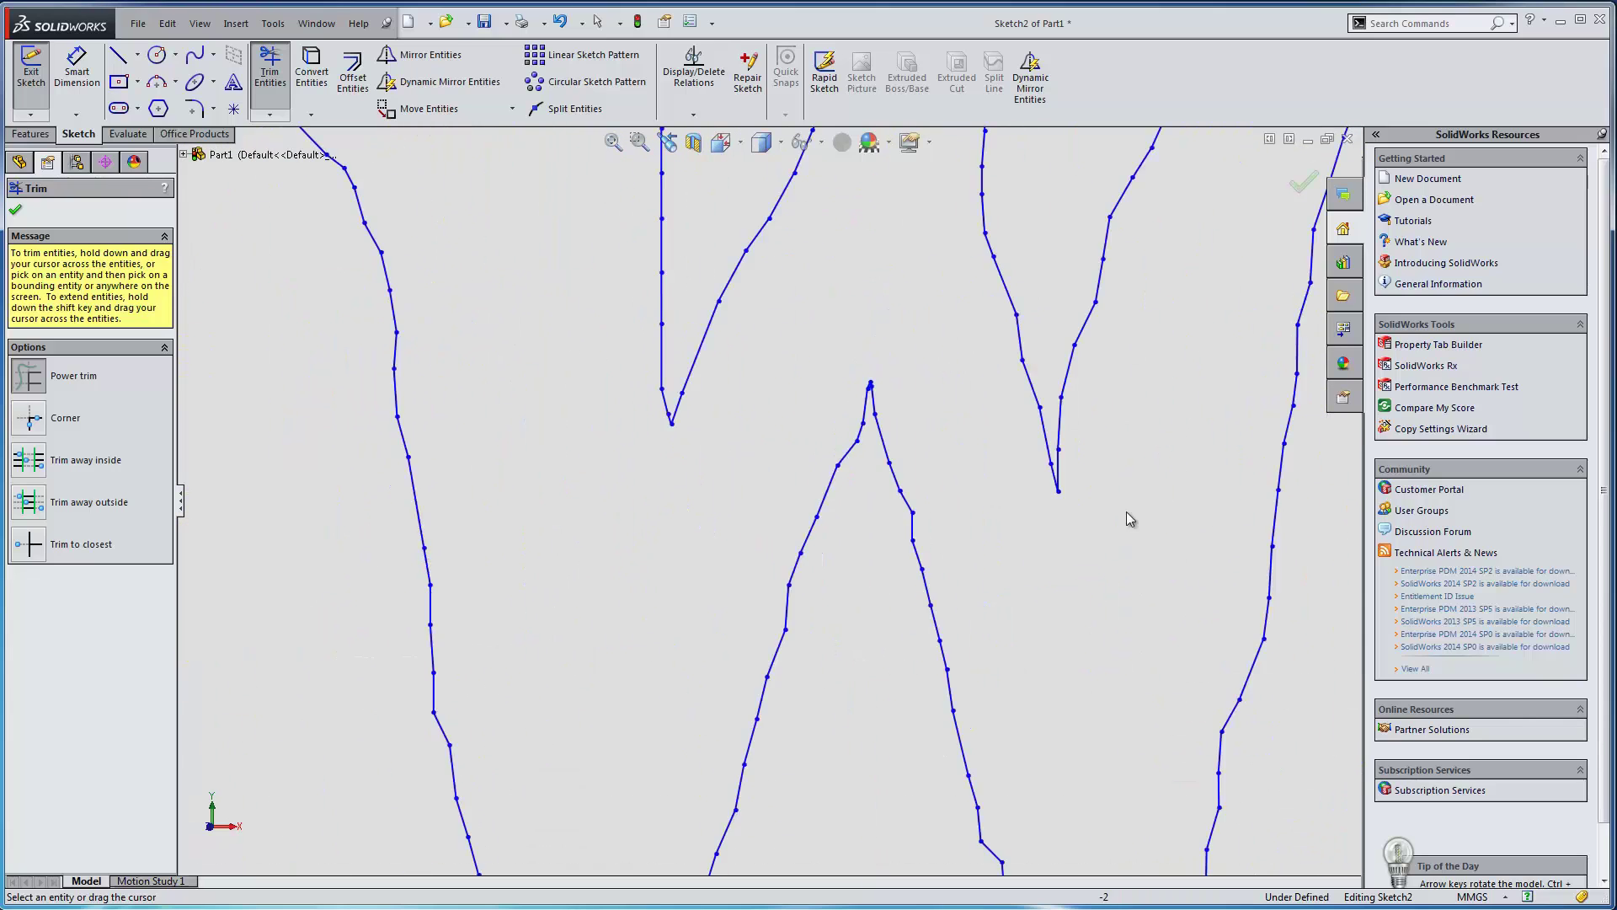
pyautogui.scroll(4, 980, 512)
pyautogui.scroll(2, 643, 415)
pyautogui.scroll(-3, 812, 440)
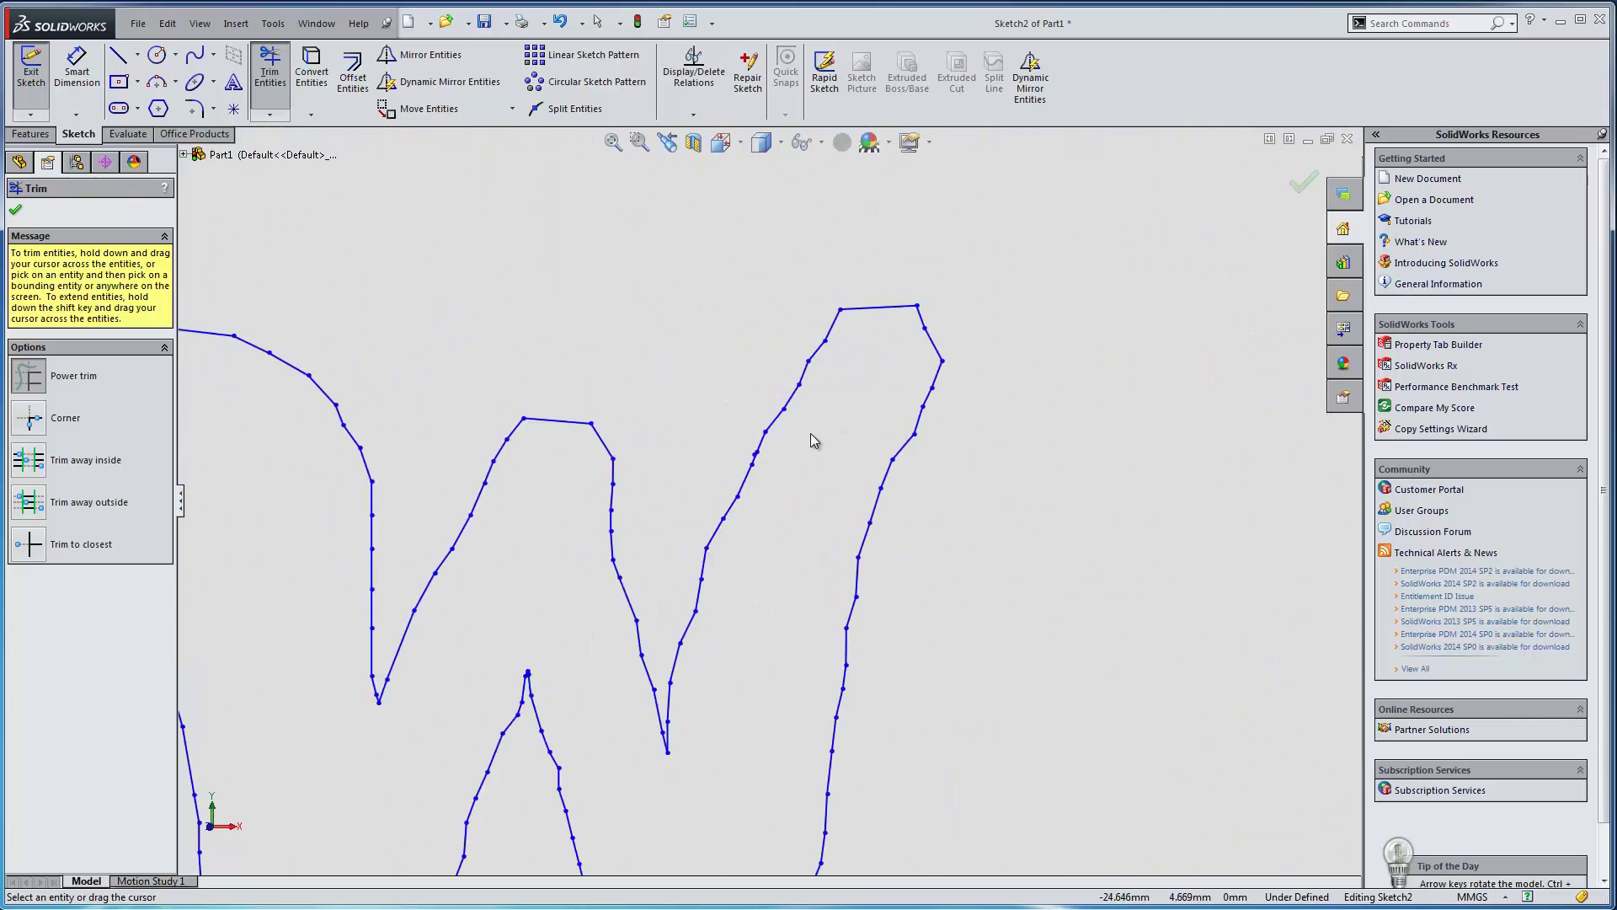
pyautogui.scroll(4, 715, 386)
pyautogui.scroll(-5, 968, 732)
pyautogui.scroll(5, 973, 731)
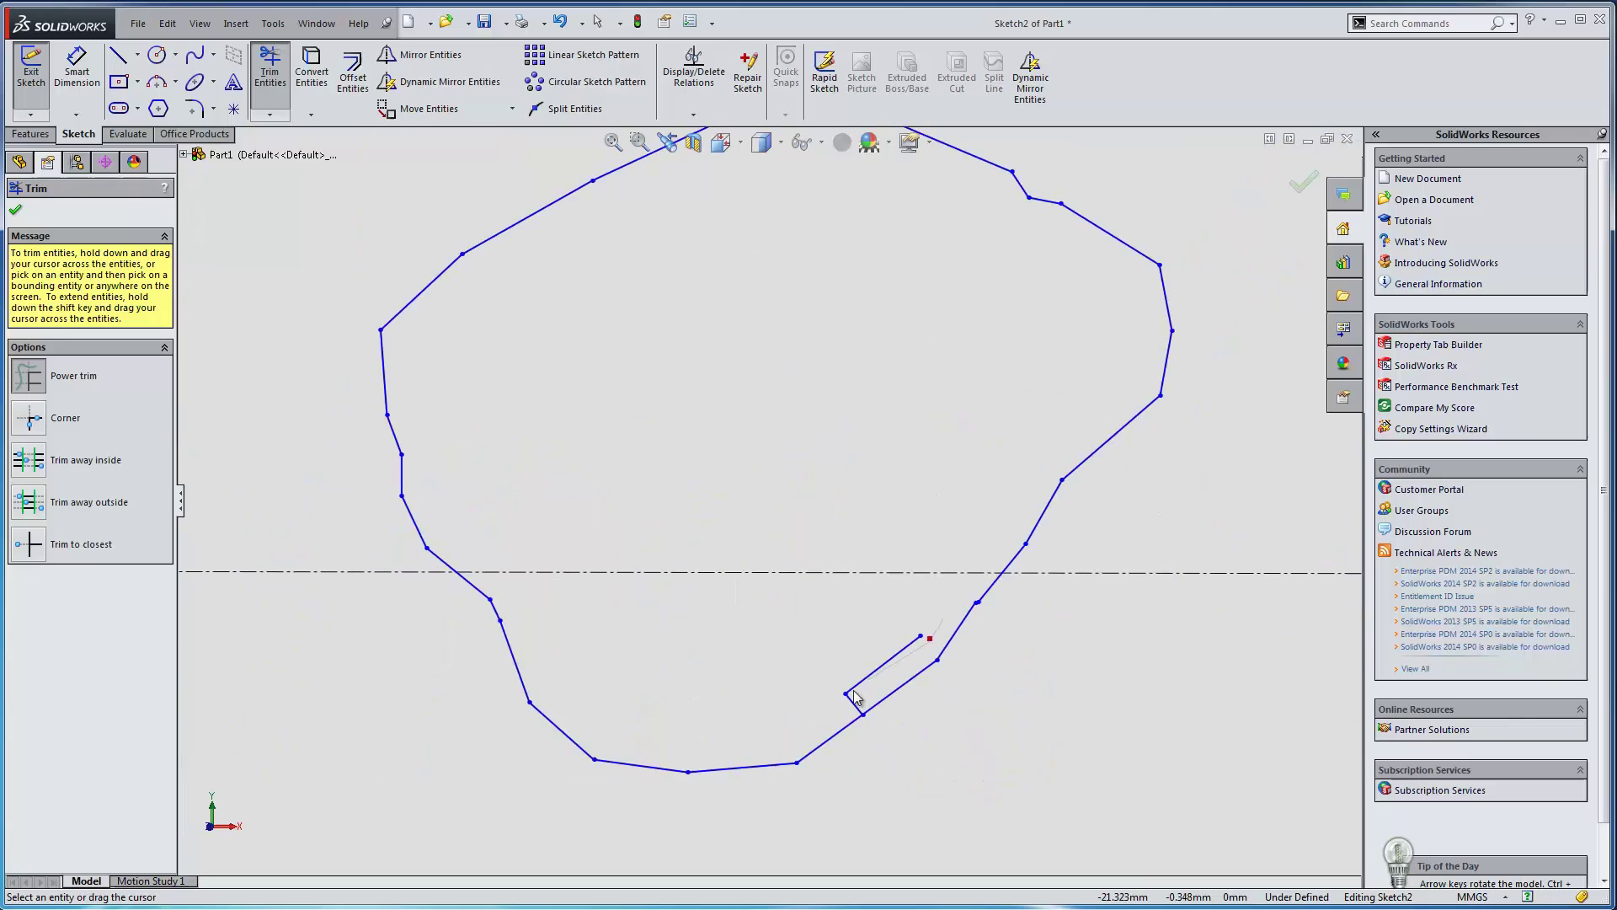
pyautogui.scroll(-2, 1024, 605)
# Step: Trim the overlapping lines where the inner and outer outlines cross at the top of the "o" in "Goengineer"
pyautogui.scroll(6, 1024, 605)
pyautogui.moveTo(861, 392); pyautogui.dragTo(906, 325)
pyautogui.moveTo(808, 276); pyautogui.dragTo(810, 243)
pyautogui.moveTo(726, 343); pyautogui.dragTo(704, 362)
pyautogui.moveTo(761, 373); pyautogui.dragTo(742, 399)
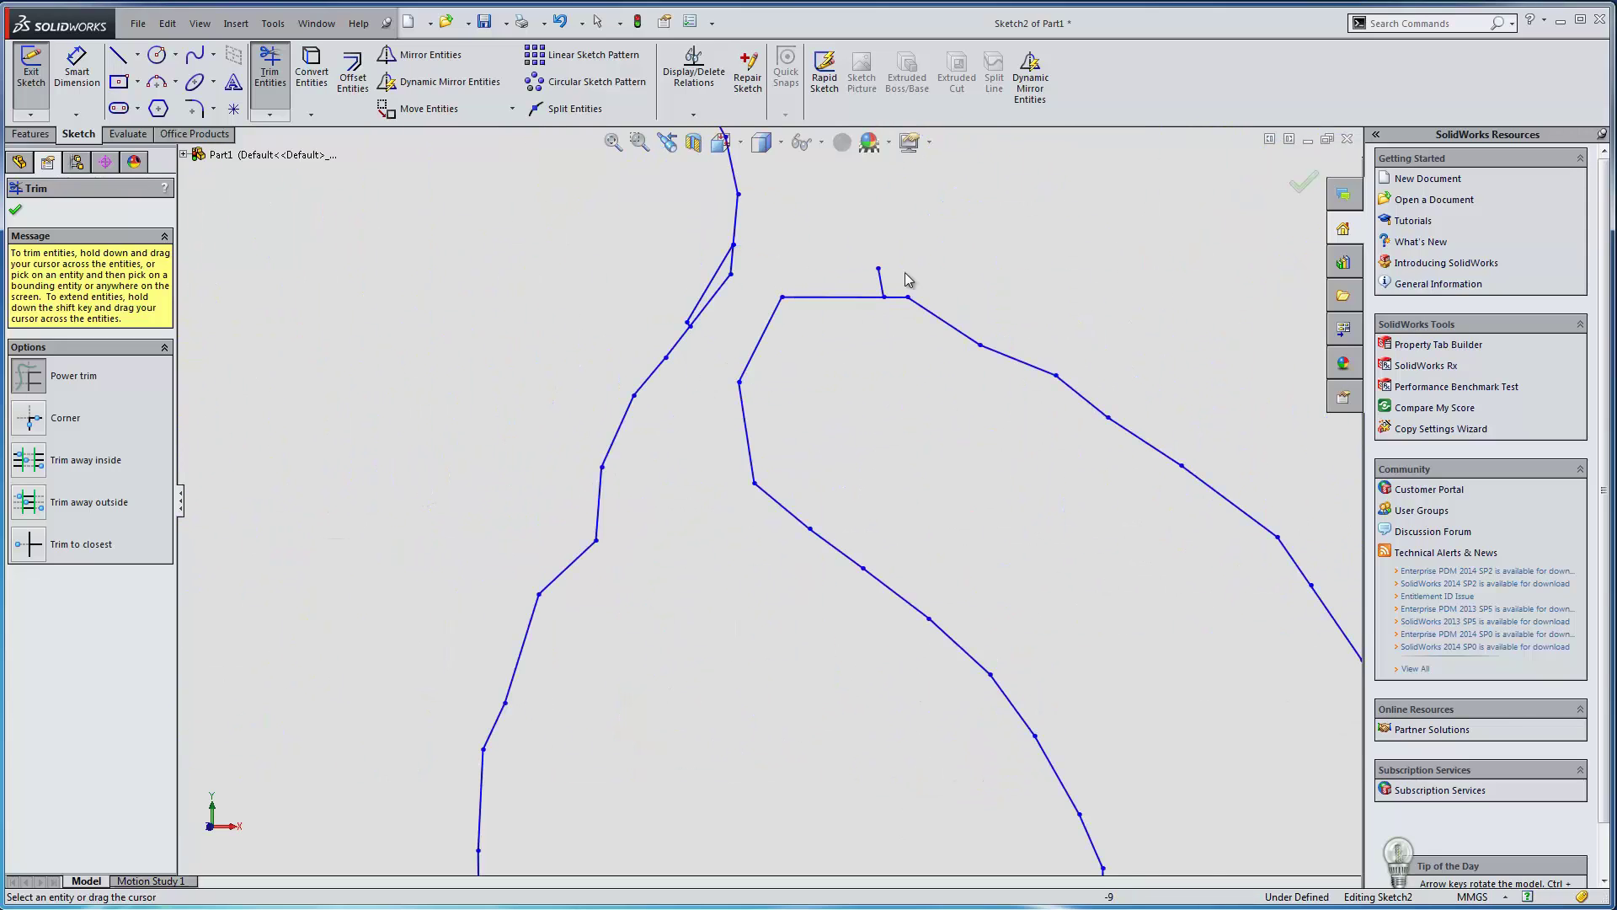
pyautogui.moveTo(905, 272); pyautogui.dragTo(868, 282)
pyautogui.moveTo(721, 277); pyautogui.dragTo(706, 271)
pyautogui.scroll(-5, 741, 272)
# Step: Trim the crossing line ends at both tips of the first "e"'s eye and the overlapping lines at its lower end
pyautogui.scroll(5, 1179, 480)
pyautogui.moveTo(829, 506)
pyautogui.mouseDown()
pyautogui.moveTo(819, 563)
pyautogui.moveTo(842, 564)
pyautogui.mouseUp()
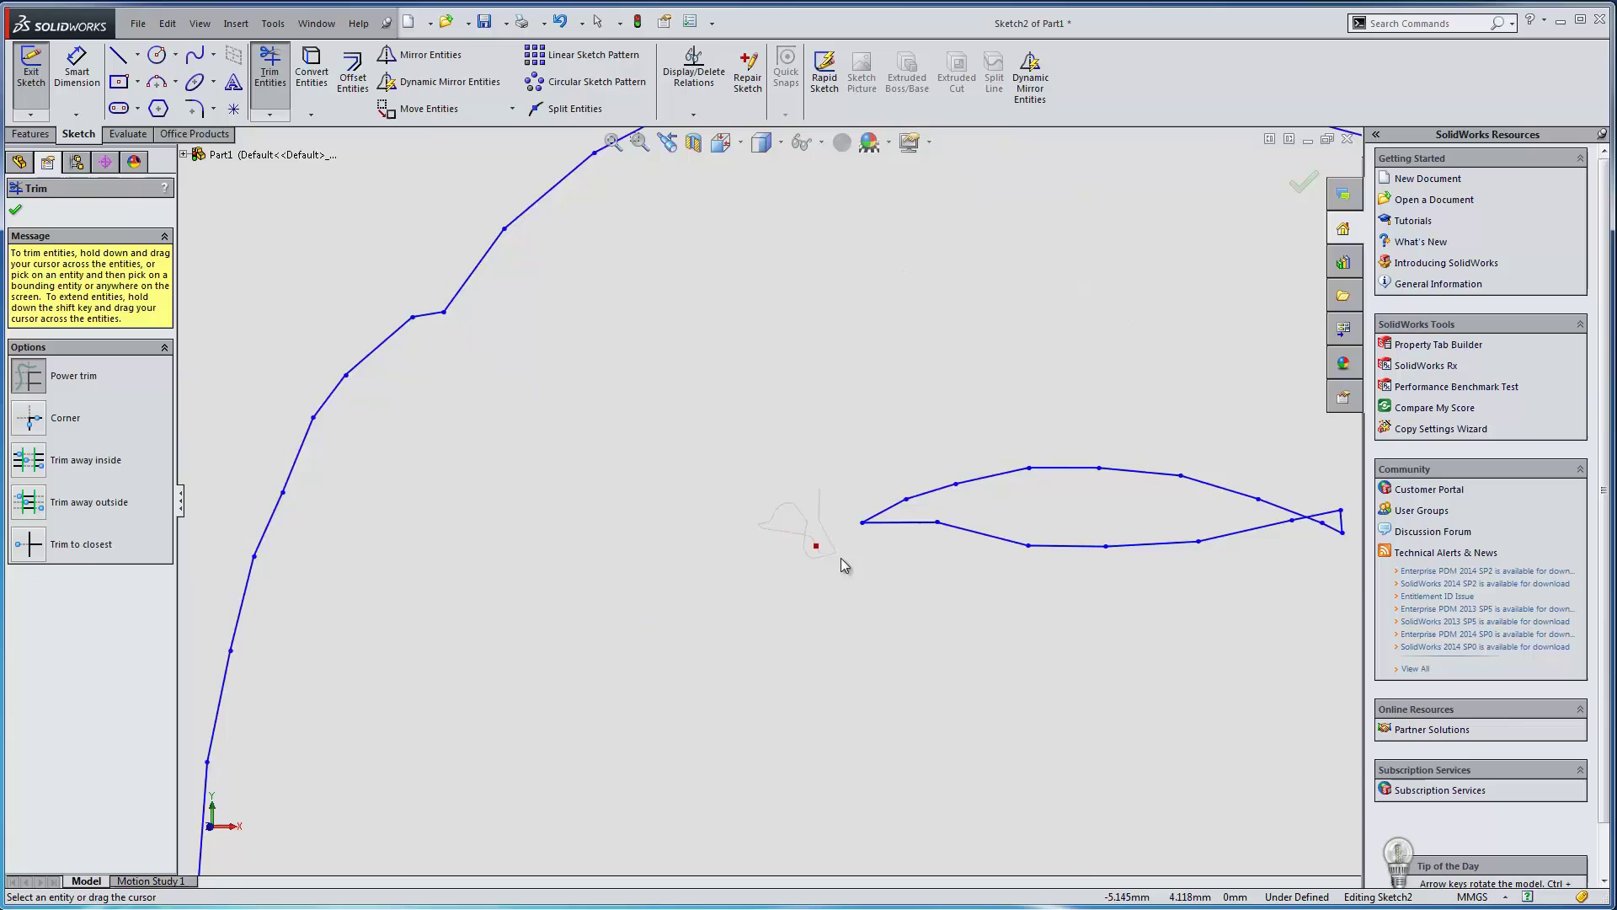
pyautogui.scroll(-2, 847, 562)
pyautogui.scroll(2, 1103, 539)
pyautogui.moveTo(1158, 512)
pyautogui.mouseDown()
pyautogui.moveTo(1180, 470)
pyautogui.moveTo(1177, 508)
pyautogui.mouseUp()
pyautogui.scroll(-7, 981, 625)
pyautogui.scroll(10, 867, 653)
pyautogui.moveTo(868, 632)
pyautogui.mouseDown()
pyautogui.moveTo(907, 581)
pyautogui.moveTo(750, 515)
pyautogui.moveTo(735, 530)
pyautogui.mouseUp()
pyautogui.scroll(6, 755, 581)
pyautogui.moveTo(720, 539); pyautogui.dragTo(674, 520)
# Step: Trim the overlap at the shoulder notch of the first "n" and the stray loop at the end of its right leg
pyautogui.scroll(-16, 787, 514)
pyautogui.scroll(1, 977, 335)
pyautogui.scroll(10, 980, 305)
pyautogui.moveTo(752, 341); pyautogui.dragTo(761, 367)
pyautogui.scroll(-10, 758, 362)
pyautogui.scroll(3, 873, 577)
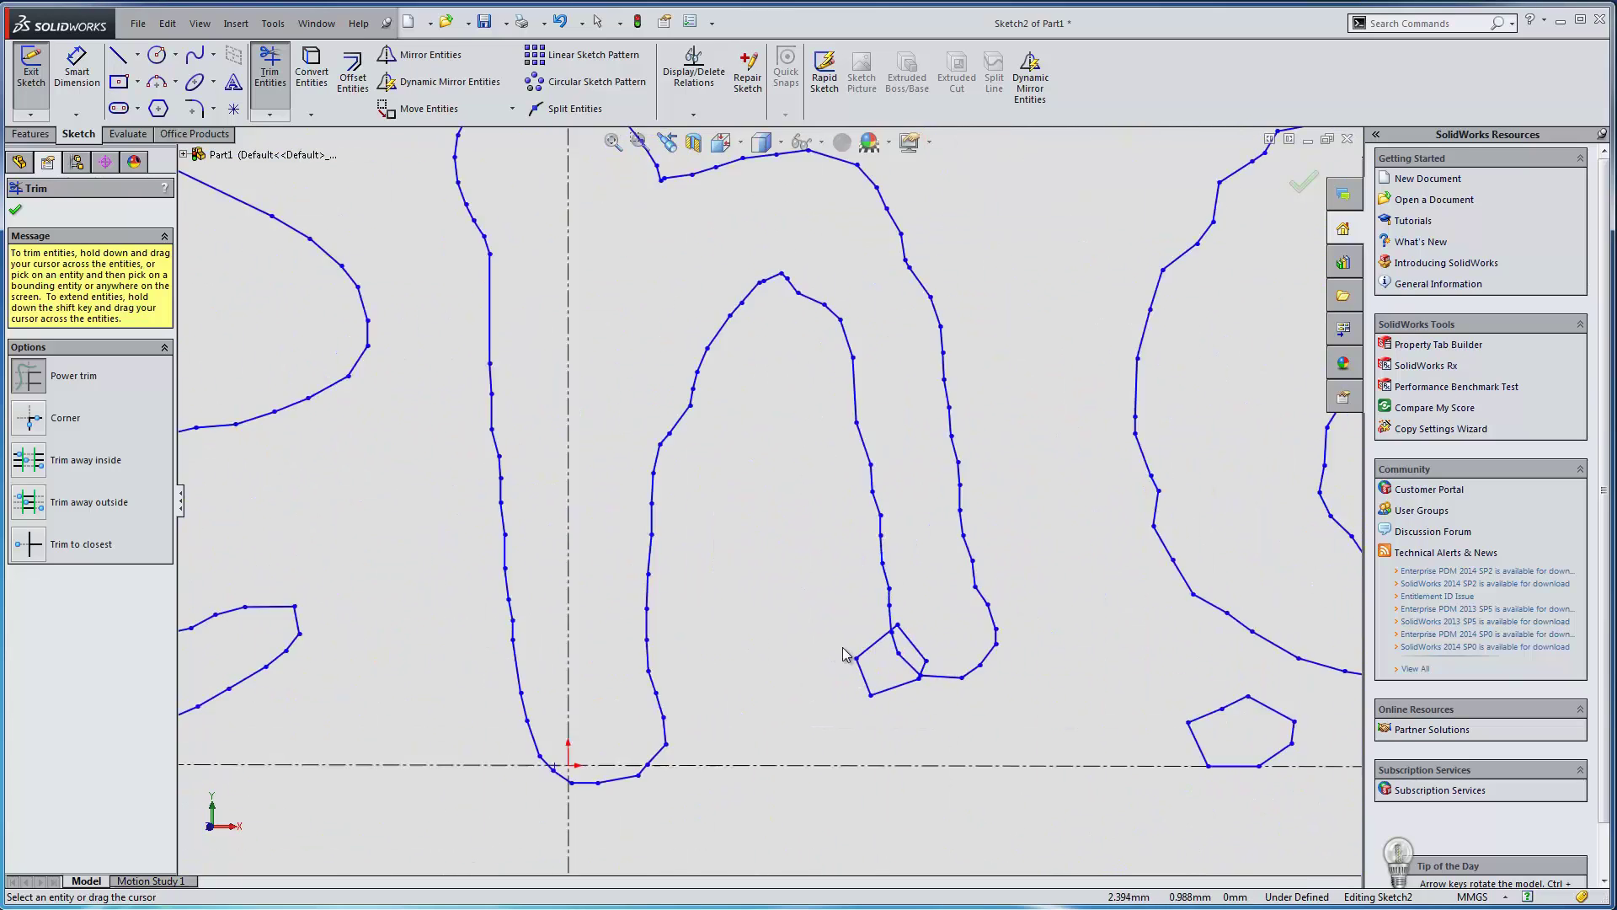
pyautogui.scroll(3, 857, 678)
pyautogui.moveTo(872, 590)
pyautogui.mouseDown()
pyautogui.moveTo(851, 665)
pyautogui.moveTo(967, 661)
pyautogui.mouseUp()
pyautogui.scroll(2, 977, 707)
pyautogui.scroll(2, 759, 382)
# Step: Trim the overlapping line ends at the upper right notch of the "g"
pyautogui.scroll(-6, 800, 421)
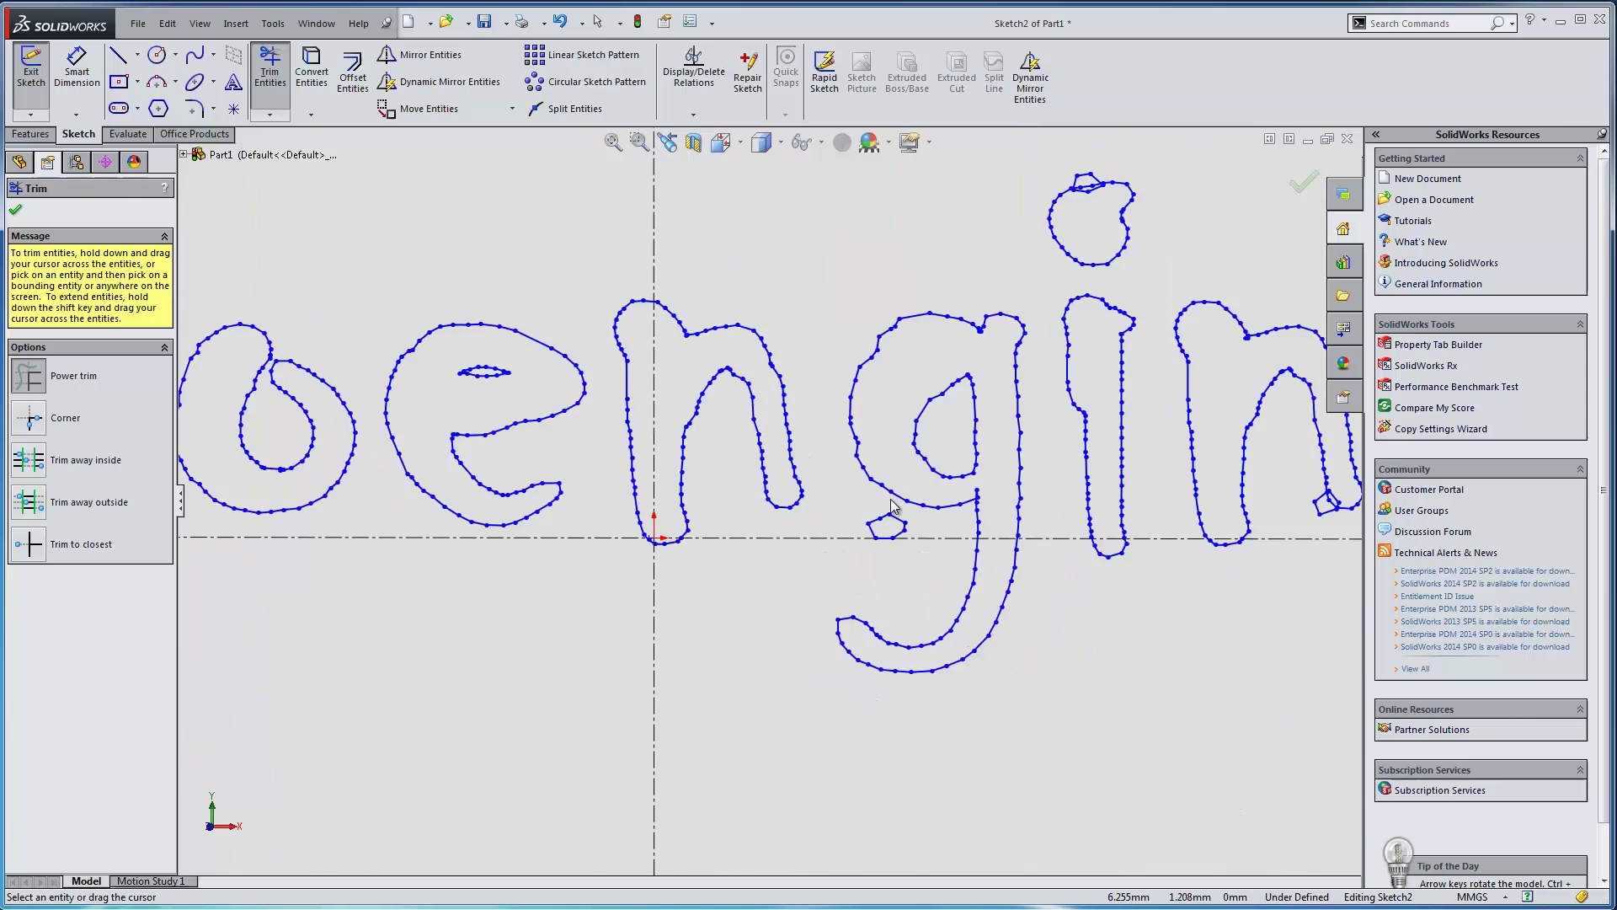
pyautogui.scroll(6, 827, 455)
pyautogui.scroll(-4, 741, 472)
pyautogui.scroll(2, 758, 368)
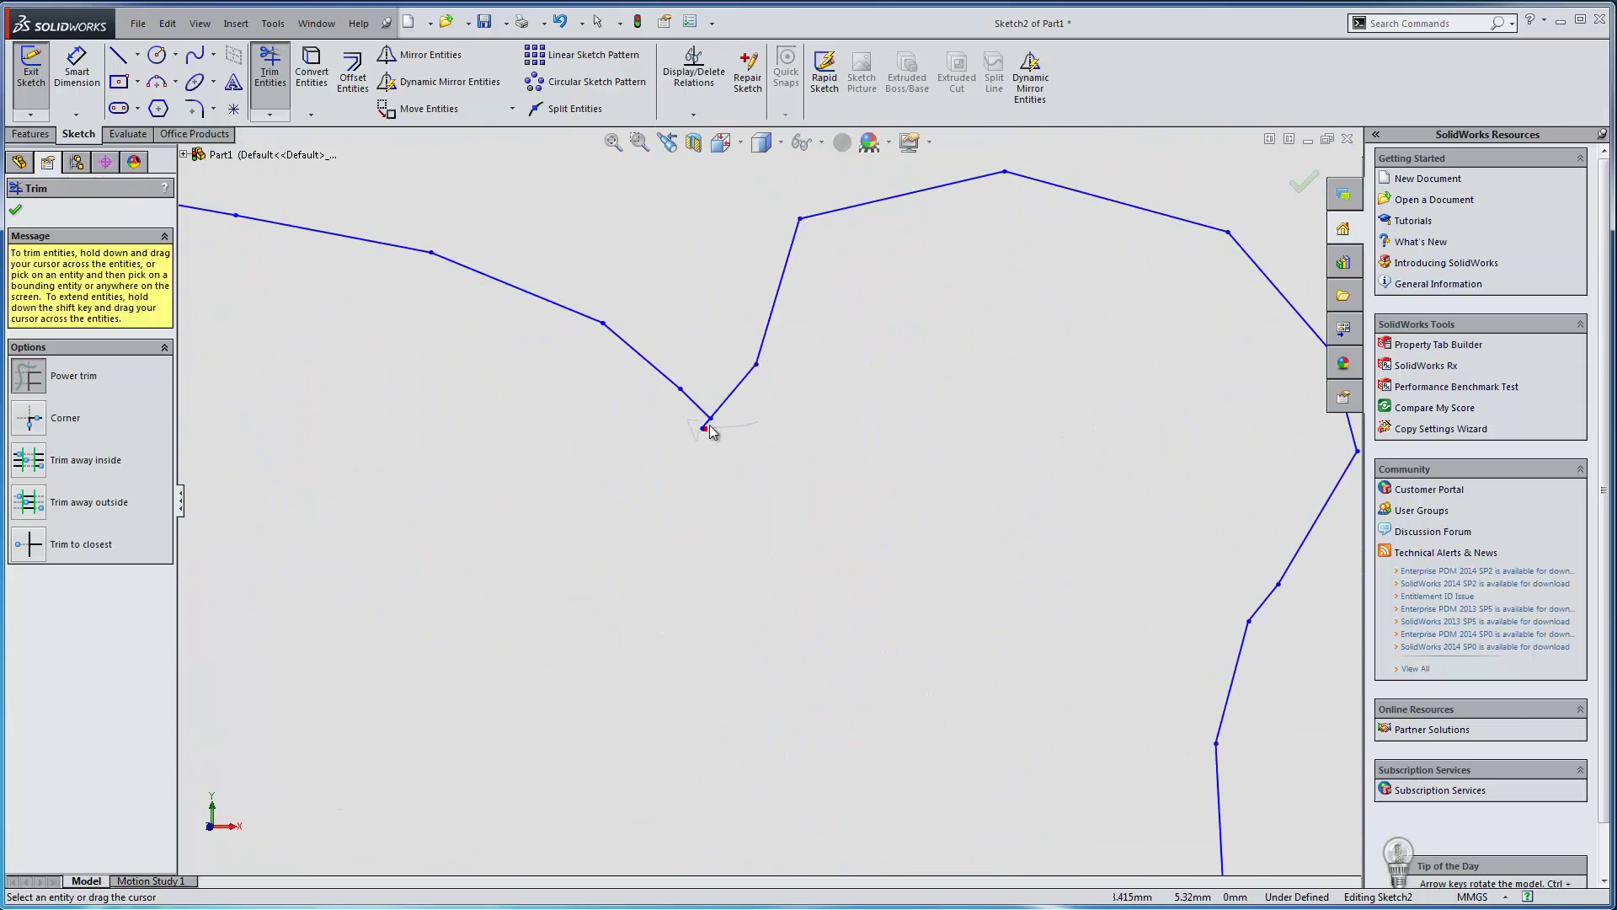
# Step: Trim the stray loop from the top of the dot on the "i"
pyautogui.scroll(-8, 712, 426)
pyautogui.scroll(5, 884, 228)
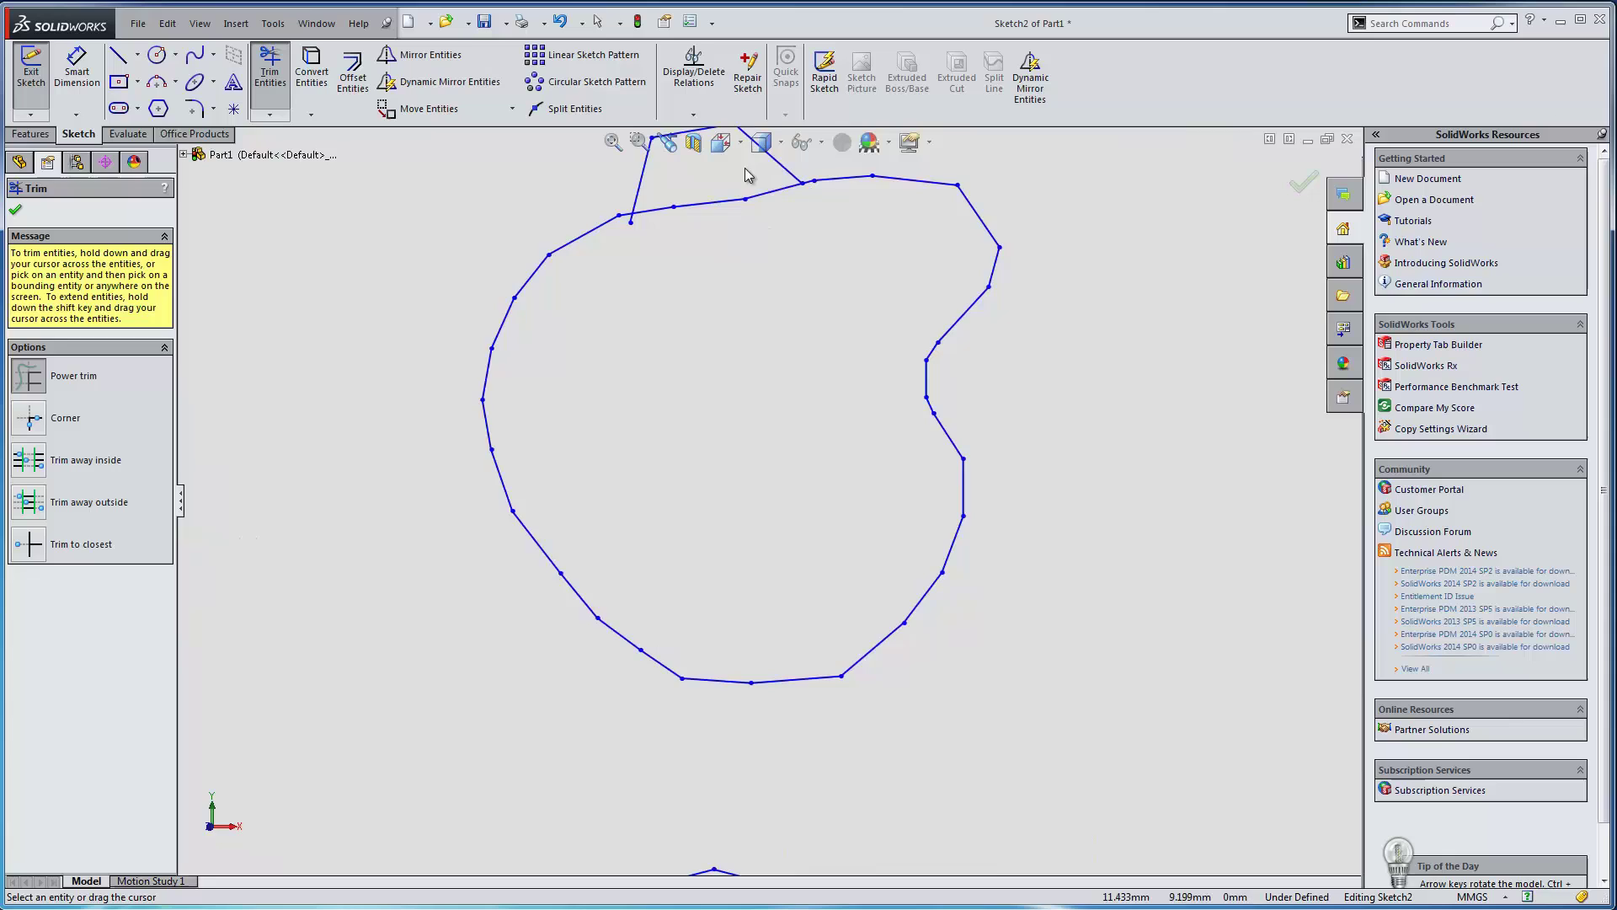
pyautogui.scroll(2, 648, 278)
pyautogui.scroll(-3, 843, 489)
# Step: Trim the stray loop from the end of the second "n"'s right leg
pyautogui.scroll(-4, 823, 650)
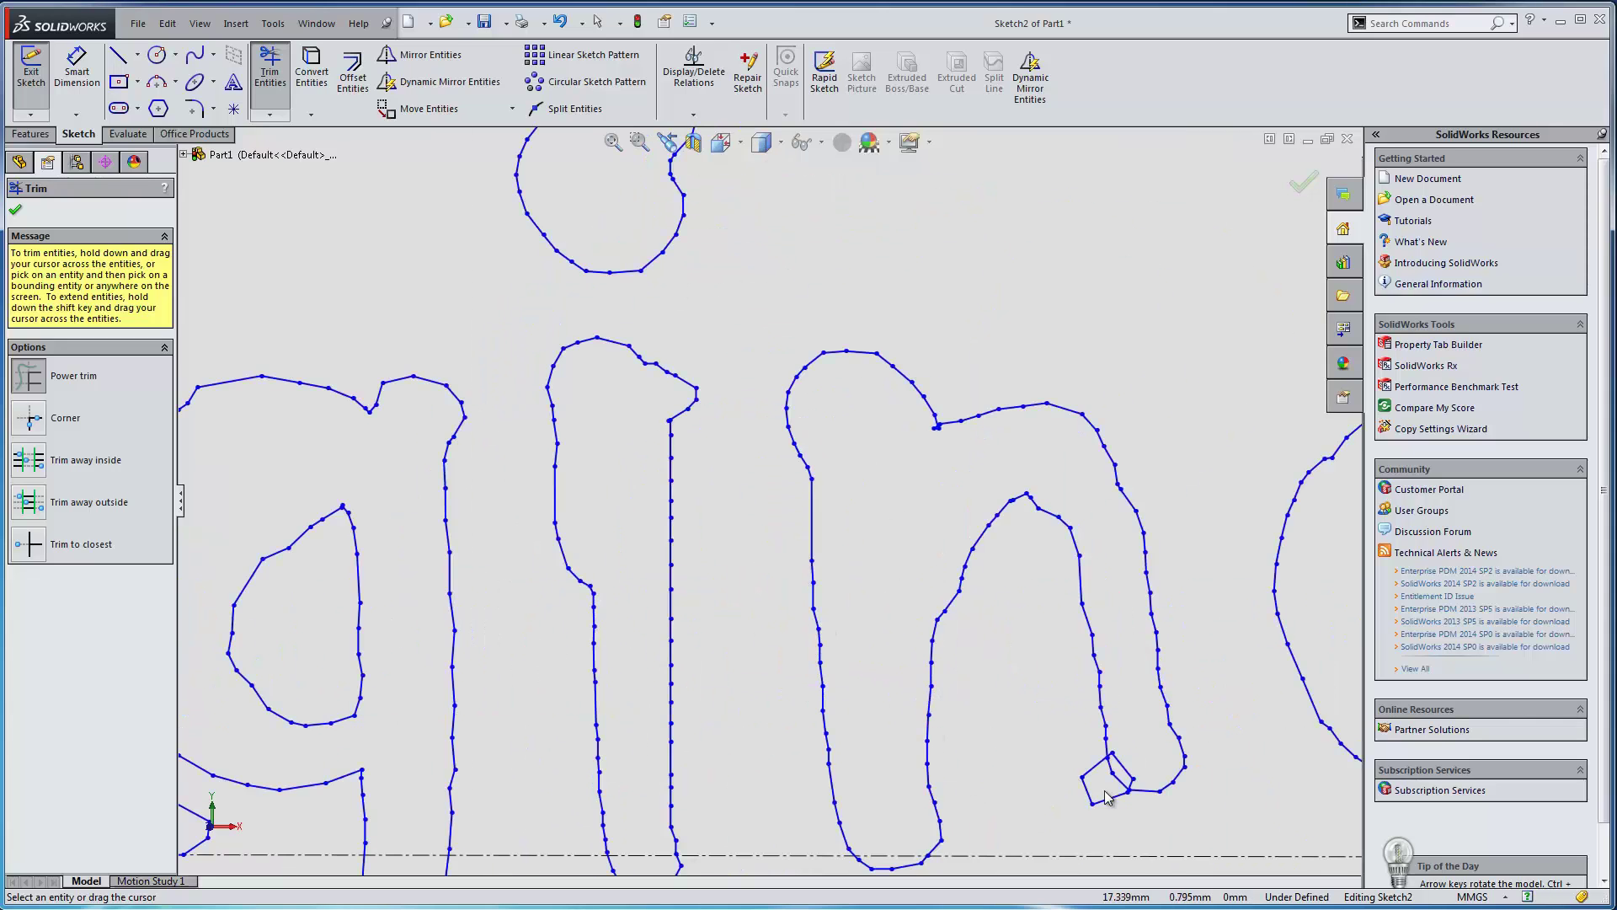
pyautogui.scroll(5, 808, 281)
pyautogui.scroll(-3, 955, 755)
pyautogui.scroll(-3, 954, 755)
pyautogui.scroll(3, 790, 500)
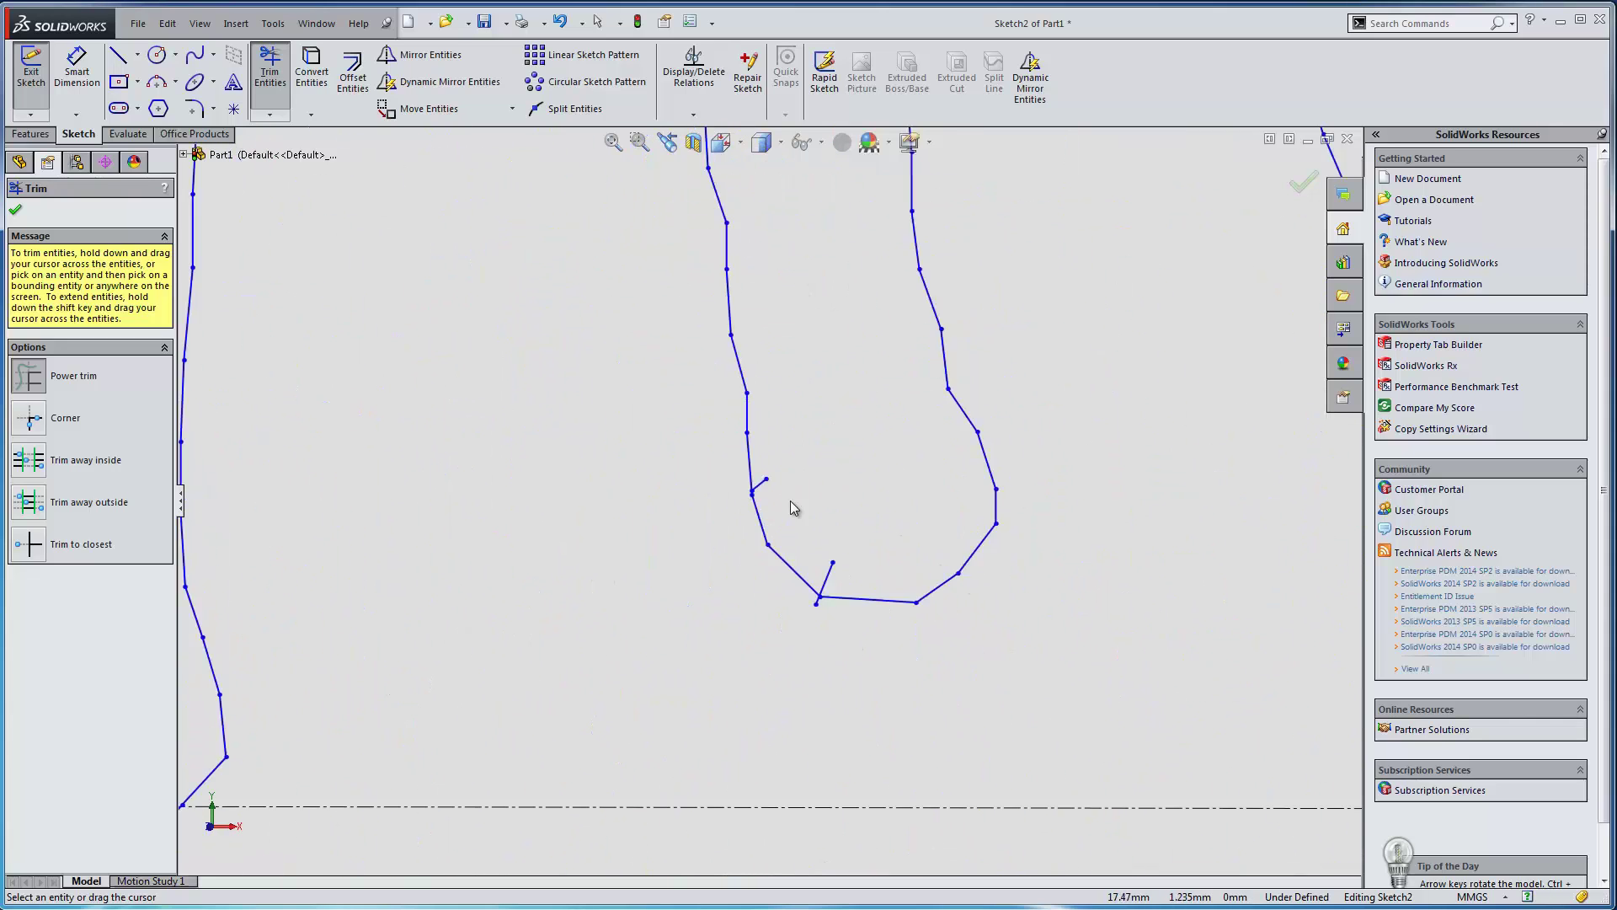
pyautogui.scroll(2, 854, 671)
pyautogui.scroll(-2, 932, 364)
# Step: Trim the crossing line ends at both tips of the second "e"'s eye and the overlapping lines at its lower end
pyautogui.scroll(4, 1006, 304)
pyautogui.moveTo(992, 337)
pyautogui.mouseDown()
pyautogui.moveTo(967, 346)
pyautogui.moveTo(983, 359)
pyautogui.mouseUp()
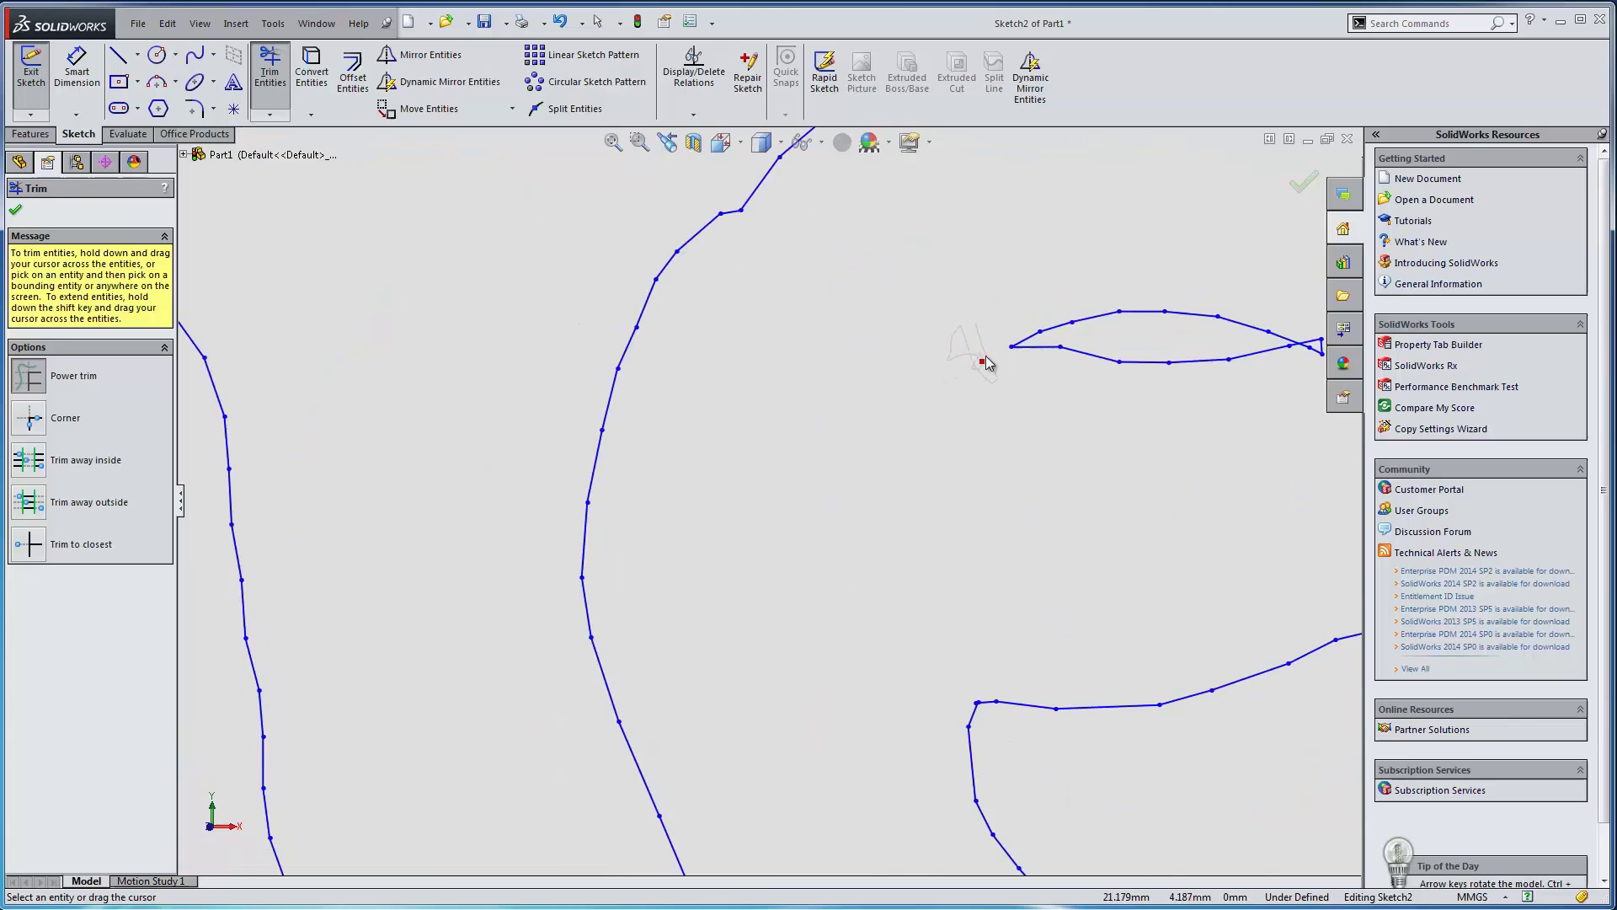
pyautogui.scroll(-3, 985, 360)
pyautogui.scroll(5, 1057, 415)
pyautogui.moveTo(1003, 462); pyautogui.dragTo(1008, 478)
pyautogui.scroll(-5, 1007, 480)
pyautogui.scroll(4, 939, 775)
pyautogui.moveTo(794, 684)
pyautogui.mouseDown()
pyautogui.moveTo(952, 755)
pyautogui.moveTo(827, 780)
pyautogui.moveTo(952, 758)
pyautogui.mouseUp()
pyautogui.scroll(-5, 958, 465)
# Step: Trim the crossing line ends at the tips of the third "e"'s eye and the overlapping lines at its lower end
pyautogui.scroll(5, 1091, 369)
pyautogui.scroll(-3, 776, 397)
pyautogui.scroll(4, 910, 460)
pyautogui.moveTo(931, 438); pyautogui.dragTo(918, 470)
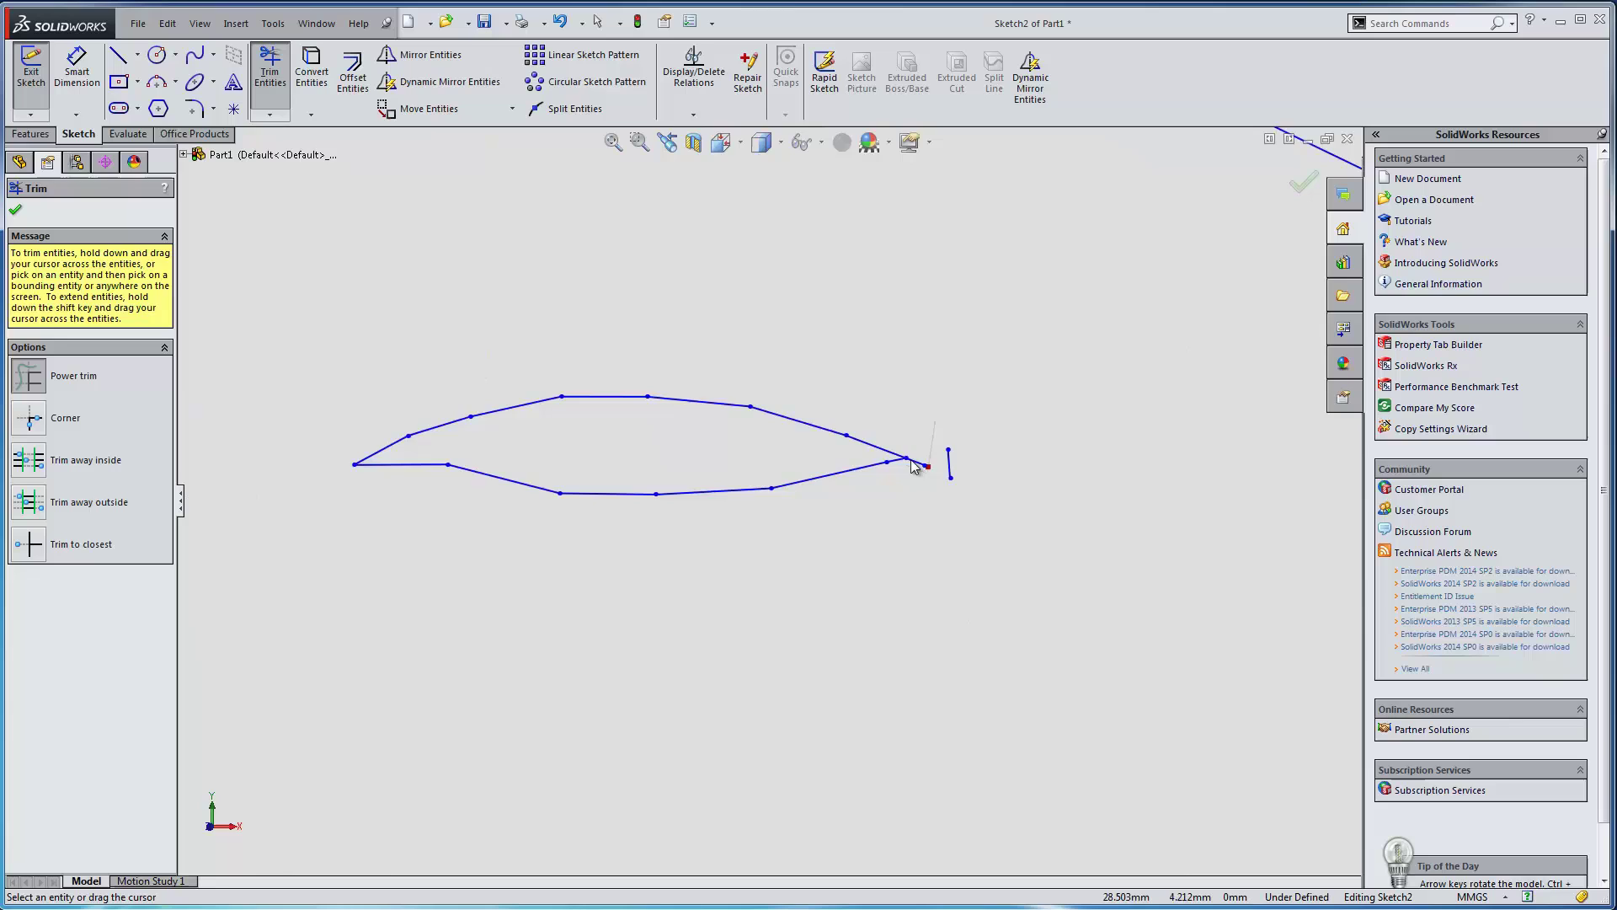
pyautogui.scroll(-5, 935, 476)
pyautogui.scroll(4, 855, 716)
pyautogui.moveTo(798, 687)
pyautogui.mouseDown()
pyautogui.moveTo(953, 725)
pyautogui.moveTo(812, 754)
pyautogui.mouseUp()
pyautogui.scroll(5, 808, 762)
pyautogui.moveTo(773, 560); pyautogui.dragTo(744, 562)
pyautogui.scroll(-7, 783, 543)
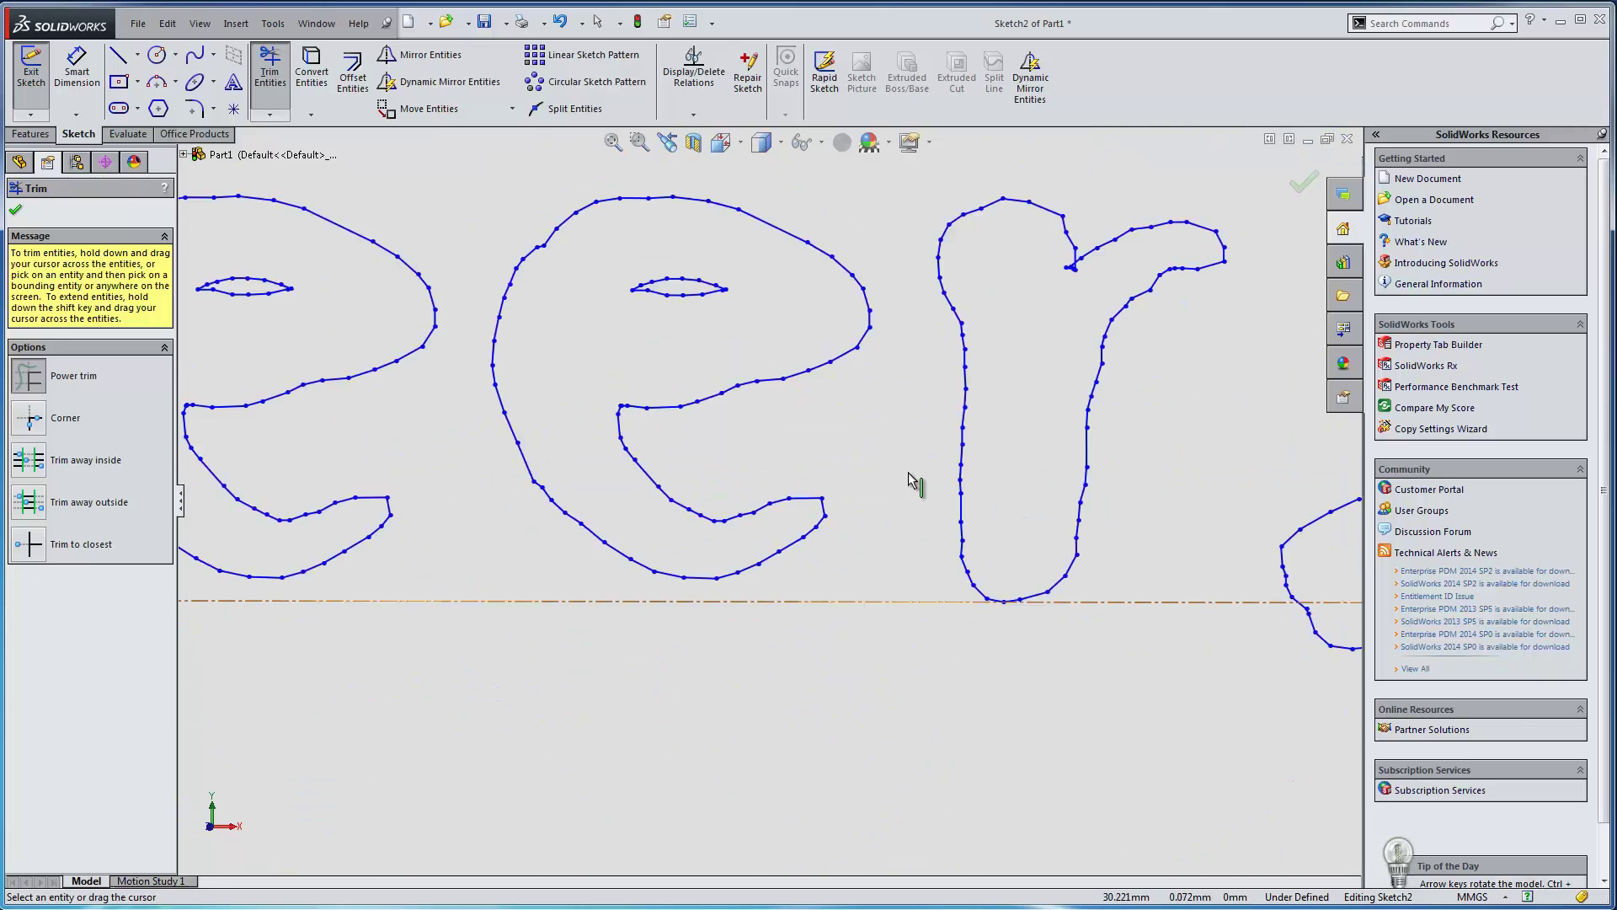
# Step: Trim the crossing line ends at the notch of the "r" and the overlapping lines on the period before "com"
pyautogui.scroll(7, 1066, 268)
pyautogui.moveTo(639, 513); pyautogui.dragTo(675, 539)
pyautogui.scroll(-7, 725, 539)
pyautogui.scroll(4, 1059, 829)
pyautogui.moveTo(872, 583)
pyautogui.mouseDown()
pyautogui.moveTo(859, 652)
pyautogui.moveTo(797, 613)
pyautogui.mouseUp()
# Step: Trim the stray overlapping lines from the upper left outer edge of the "c" in "com"
pyautogui.scroll(-5, 800, 589)
pyautogui.scroll(6, 896, 285)
pyautogui.moveTo(896, 486)
pyautogui.mouseDown()
pyautogui.moveTo(848, 550)
pyautogui.moveTo(946, 488)
pyautogui.mouseUp()
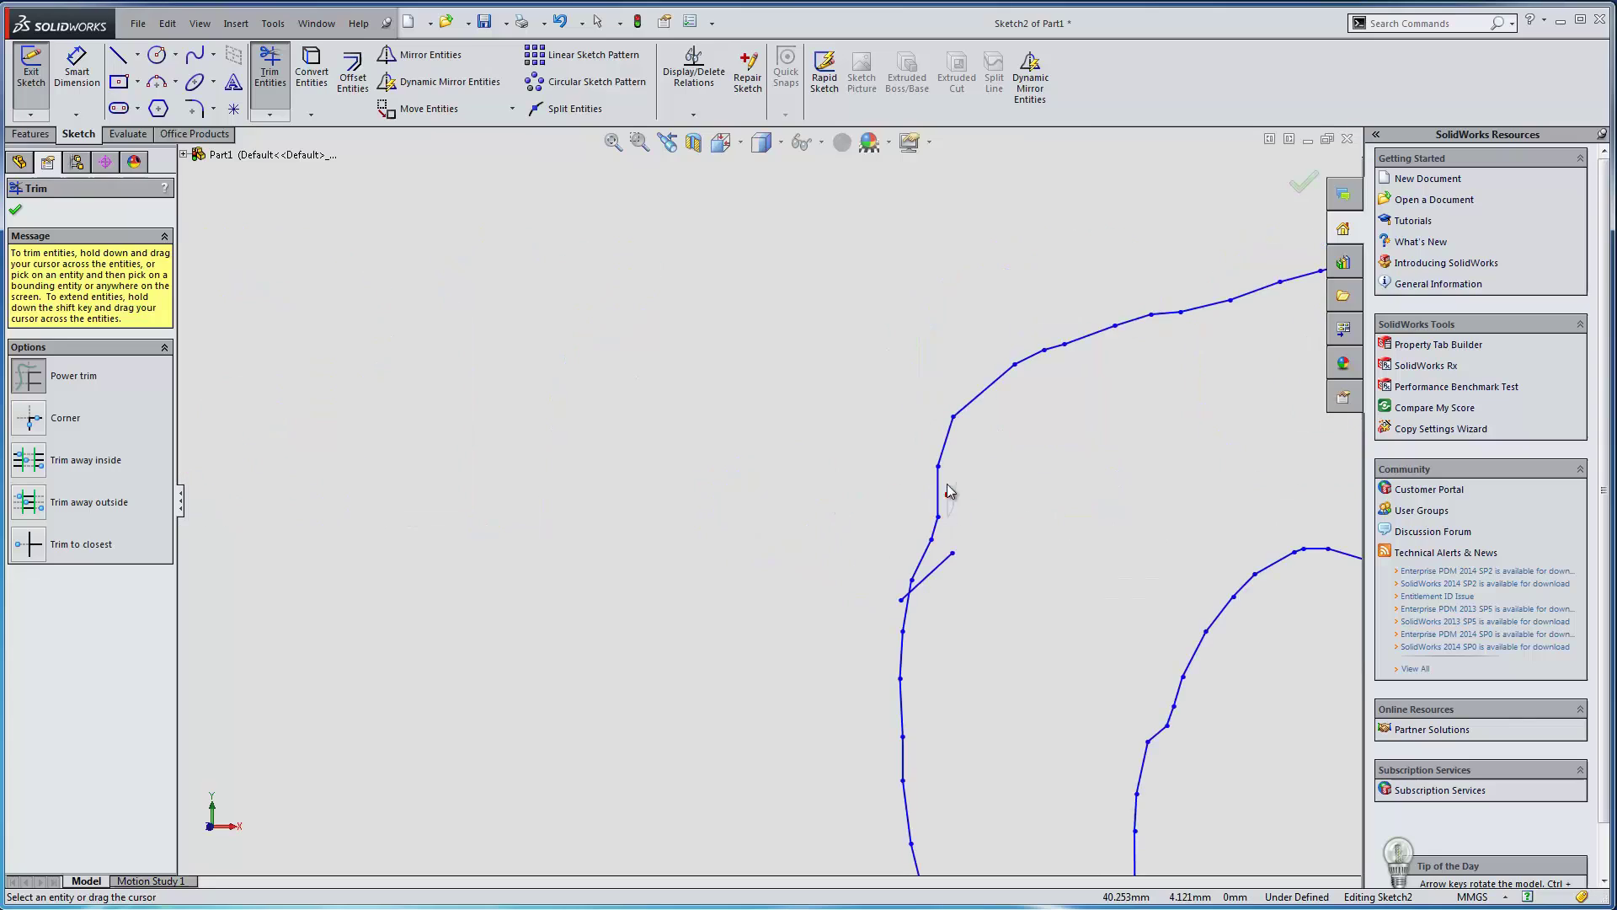
pyautogui.scroll(5, 842, 542)
pyautogui.scroll(-5, 926, 505)
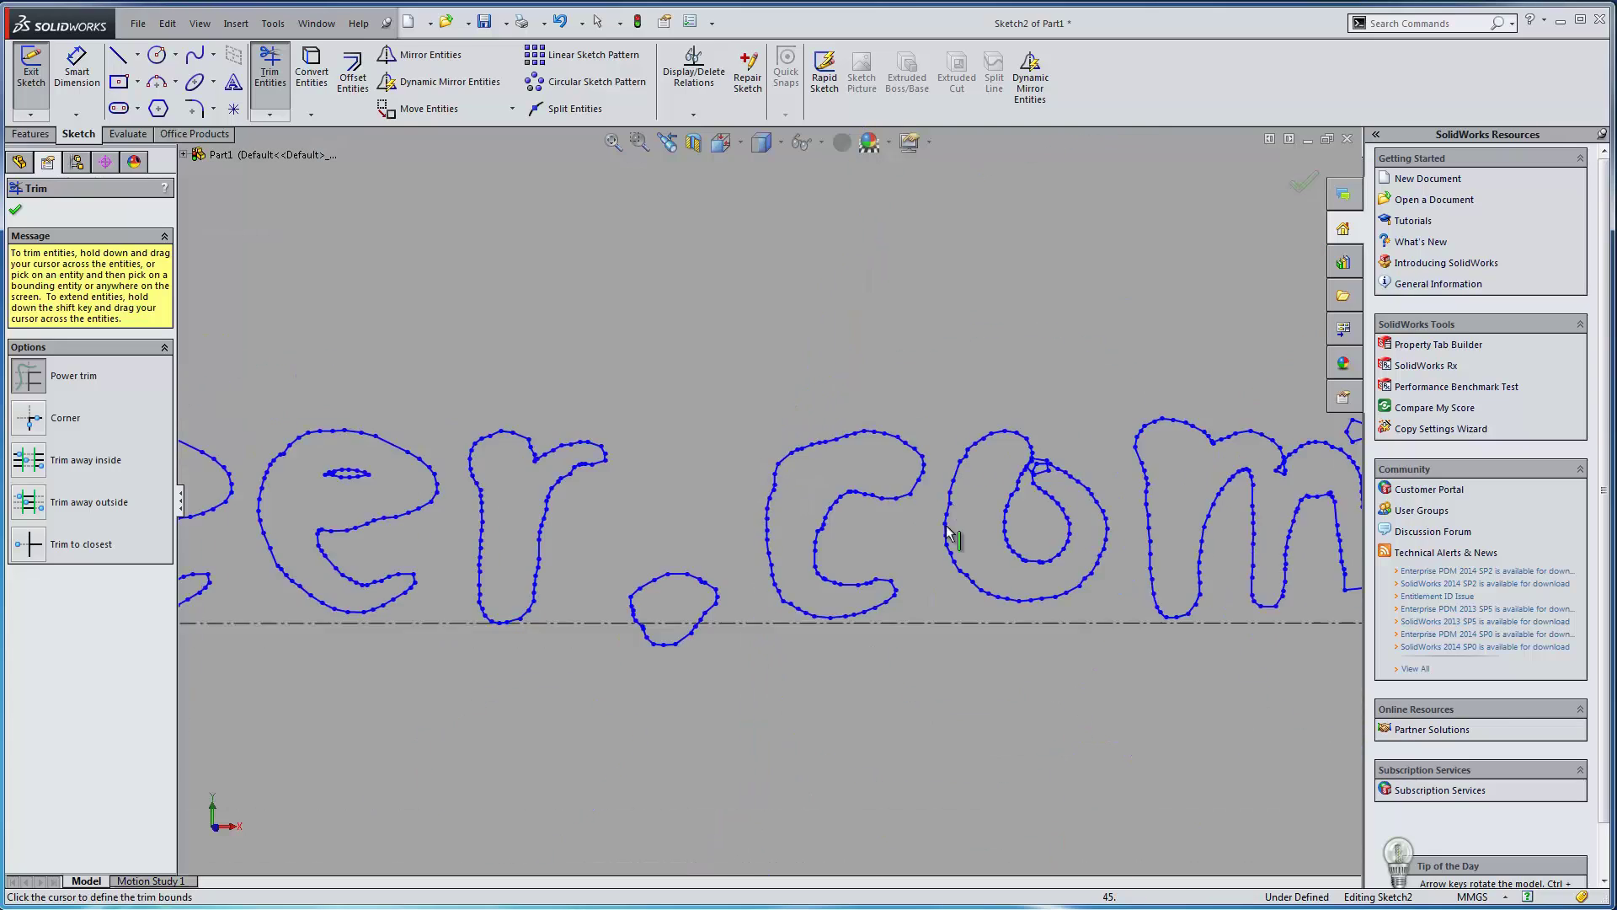
# Step: Trim the crossing lines and stray line ends at the top gap of the "o" in "com"
pyautogui.scroll(4, 1128, 349)
pyautogui.press('Escape')
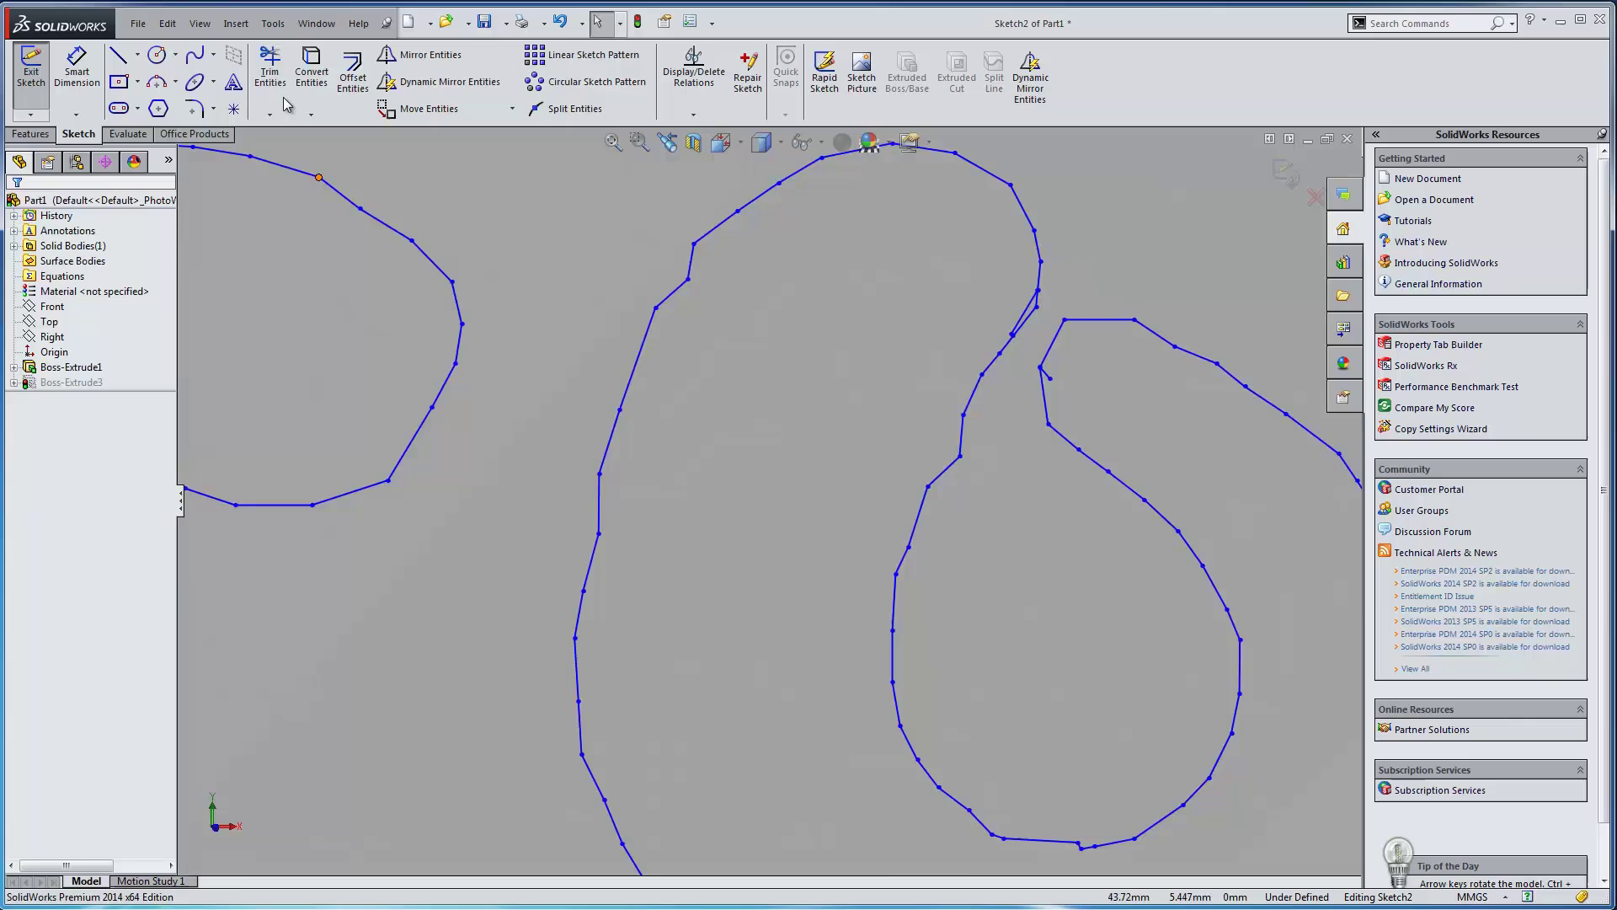
pyautogui.click(272, 80)
pyautogui.scroll(4, 1169, 343)
pyautogui.moveTo(926, 403); pyautogui.dragTo(914, 414)
pyautogui.moveTo(886, 263); pyautogui.dragTo(870, 307)
pyautogui.scroll(-6, 918, 373)
pyautogui.scroll(-3, 918, 373)
# Step: Trim the crossing line ends around the "m" in "com" and undo the last trim at its first upper notch
pyautogui.scroll(6, 1041, 518)
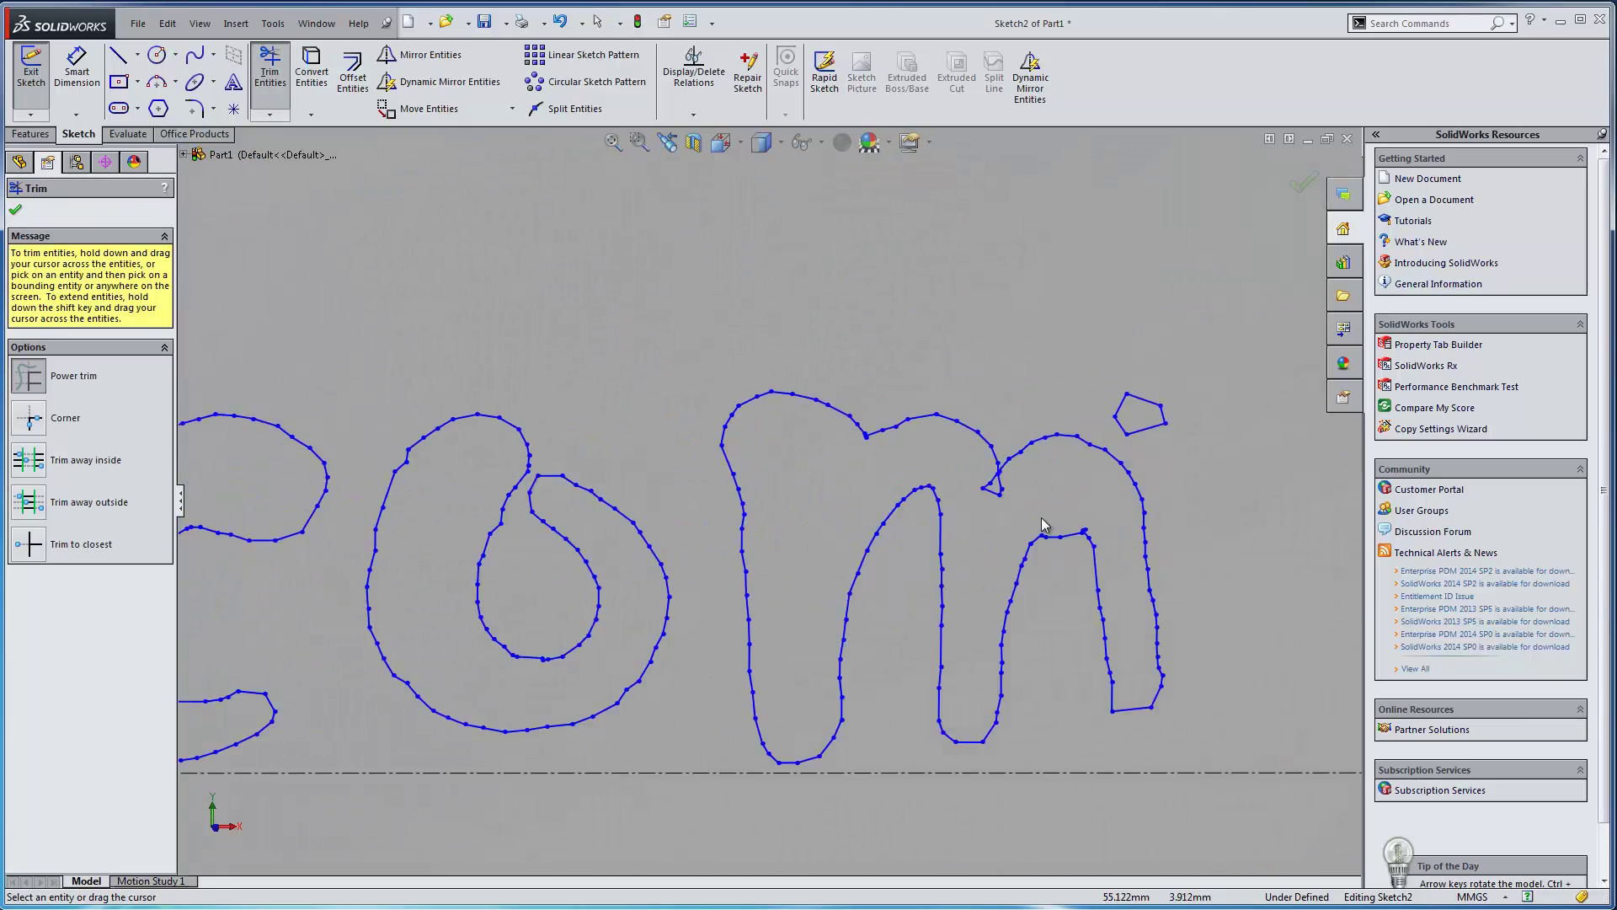
pyautogui.moveTo(853, 421)
pyautogui.mouseDown()
pyautogui.moveTo(811, 460)
pyautogui.moveTo(816, 428)
pyautogui.moveTo(740, 462)
pyautogui.moveTo(706, 401)
pyautogui.mouseUp()
pyautogui.scroll(5, 834, 392)
pyautogui.scroll(-7, 769, 499)
pyautogui.scroll(4, 740, 537)
pyautogui.scroll(-1, 870, 615)
pyautogui.scroll(-4, 569, 522)
pyautogui.scroll(5, 718, 424)
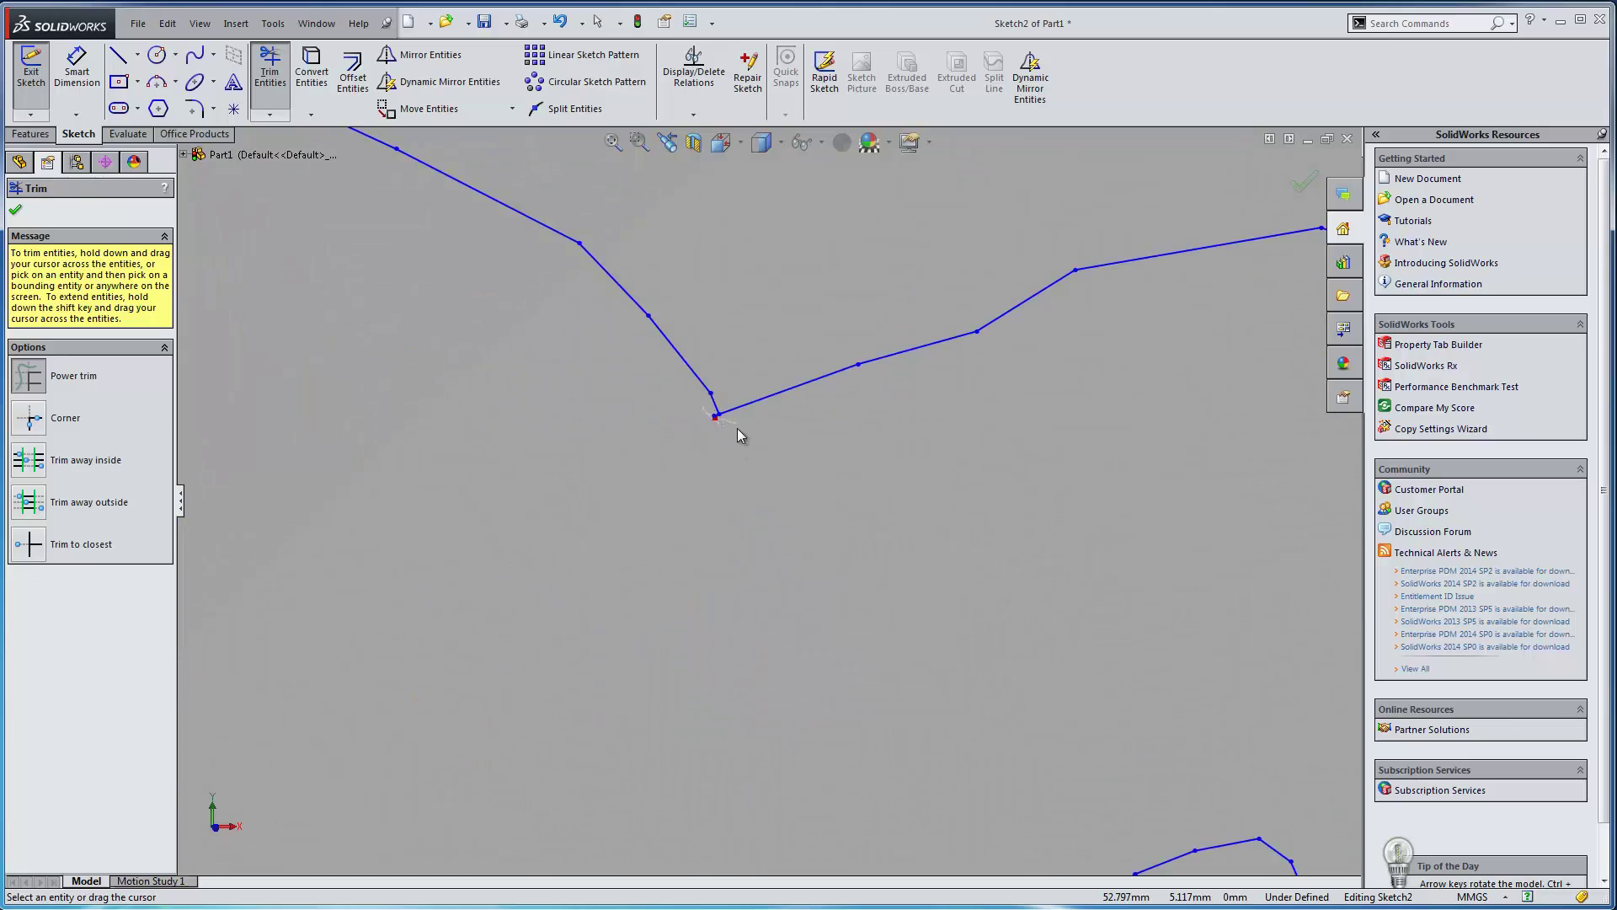
pyautogui.hotkey('ctrl', 'z')
pyautogui.scroll(2, 741, 448)
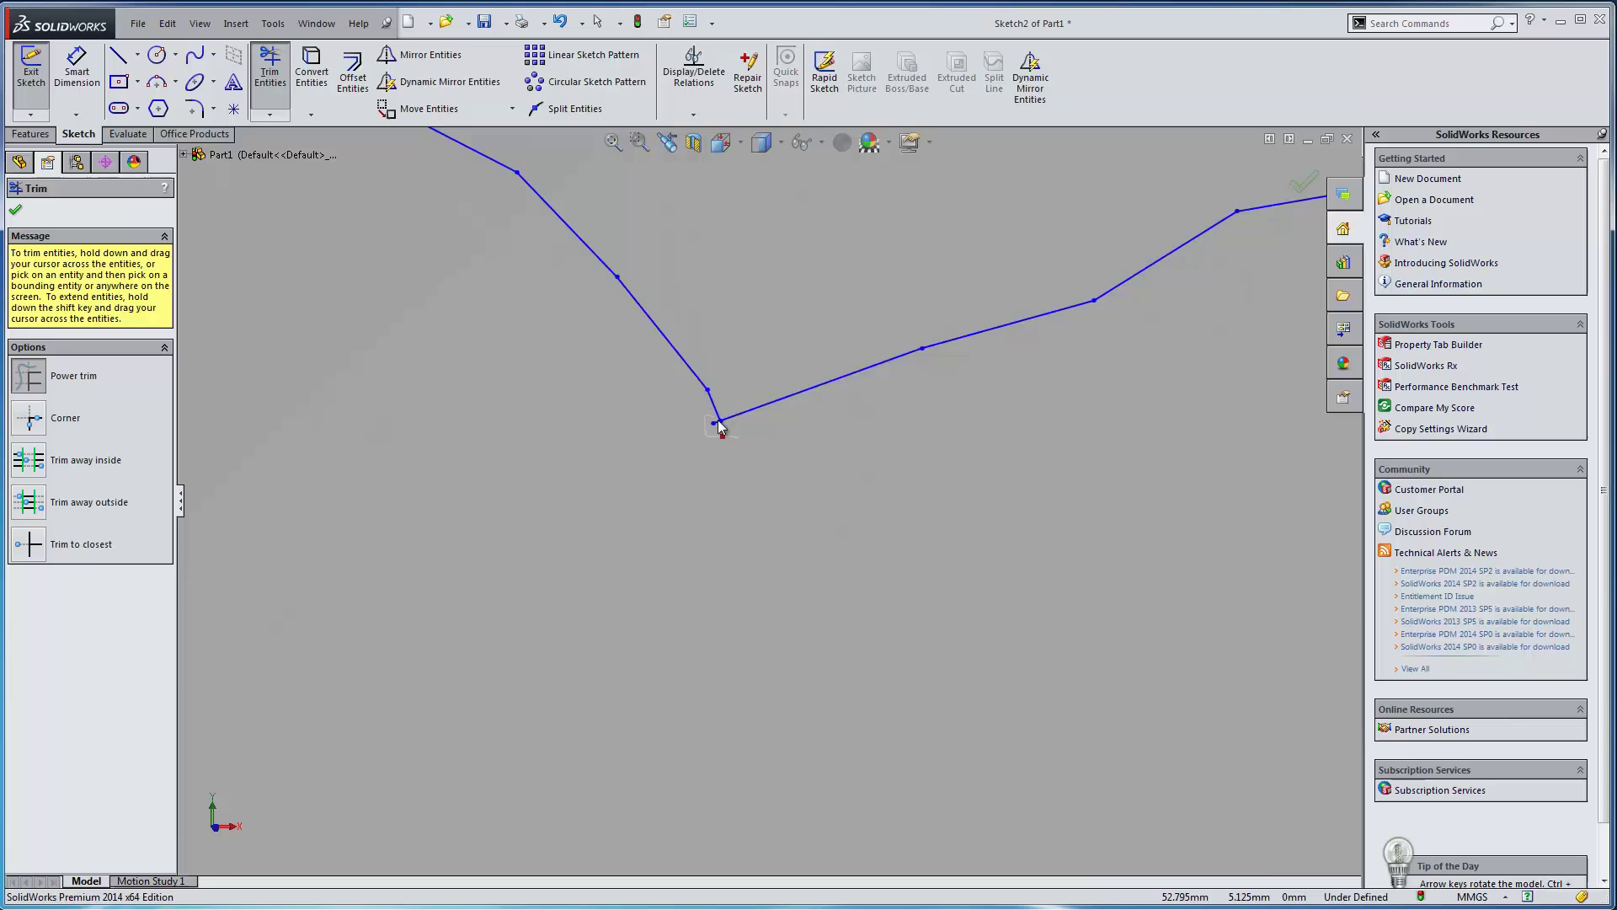
pyautogui.scroll(-5, 928, 537)
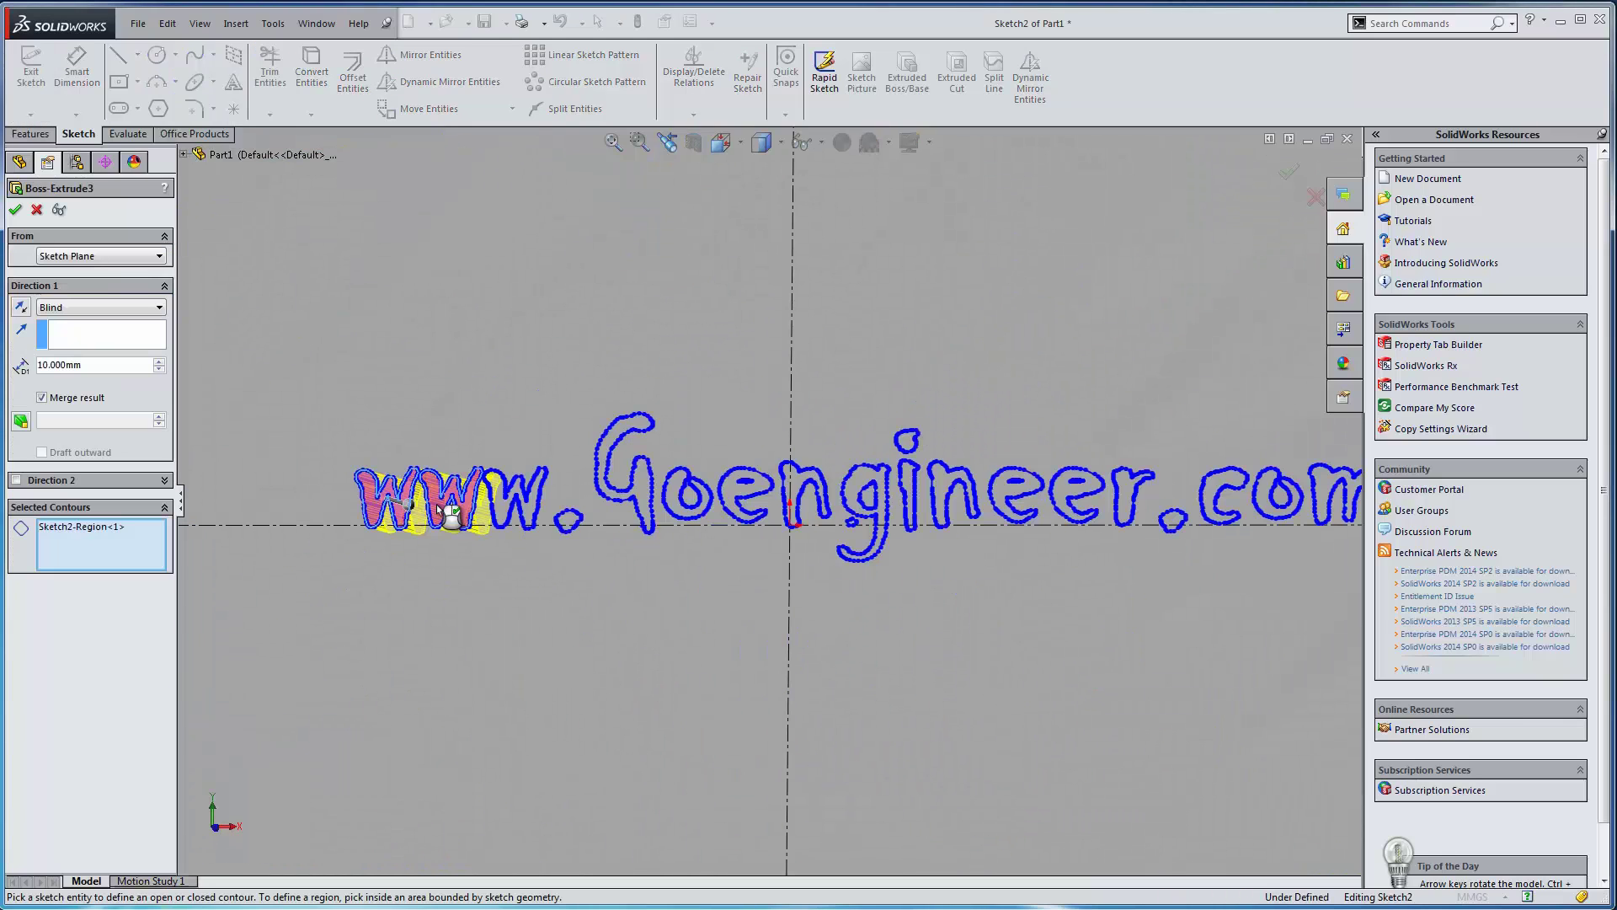
# Step: Add the second and third "w" and the period after "www" to the selected contours of the boss extrusion
pyautogui.click(440, 504)
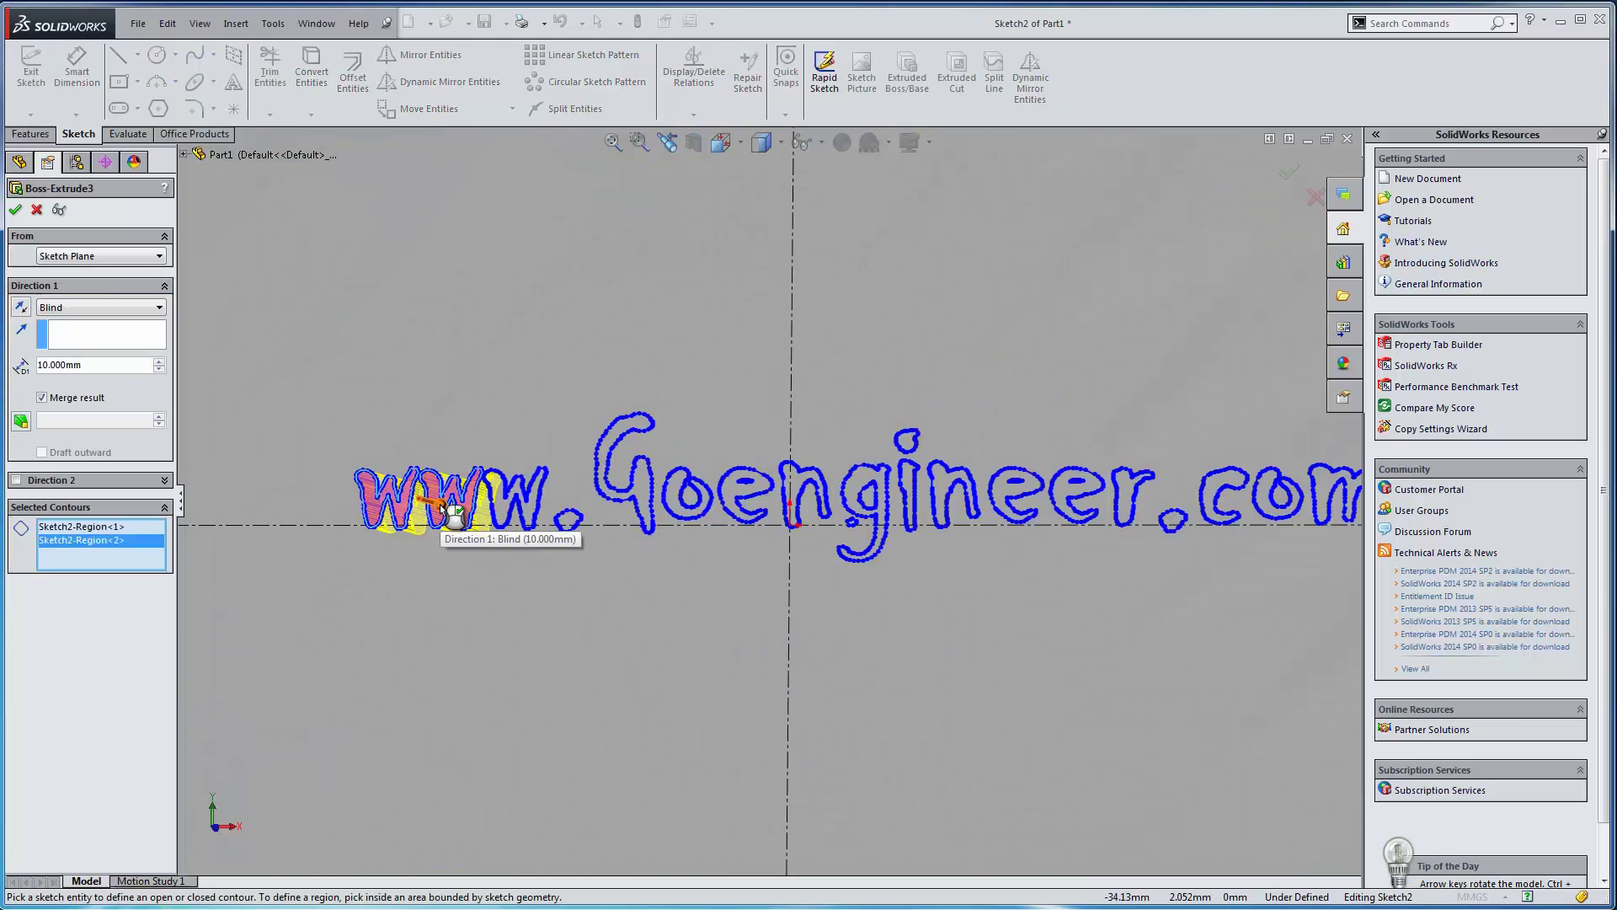
pyautogui.click(504, 510)
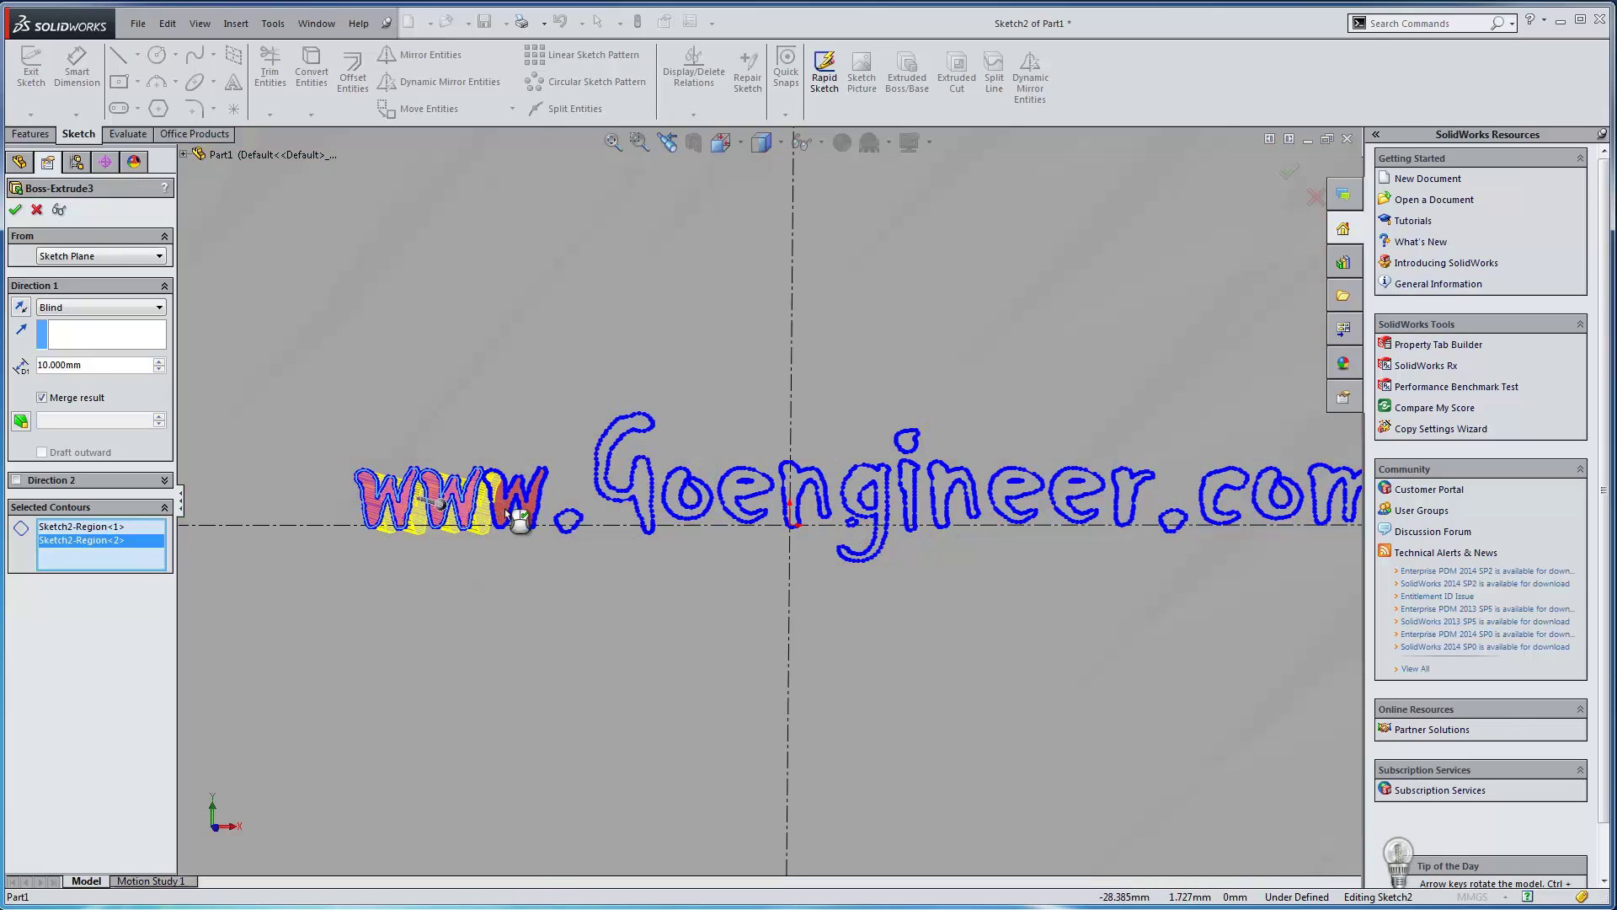
pyautogui.click(504, 508)
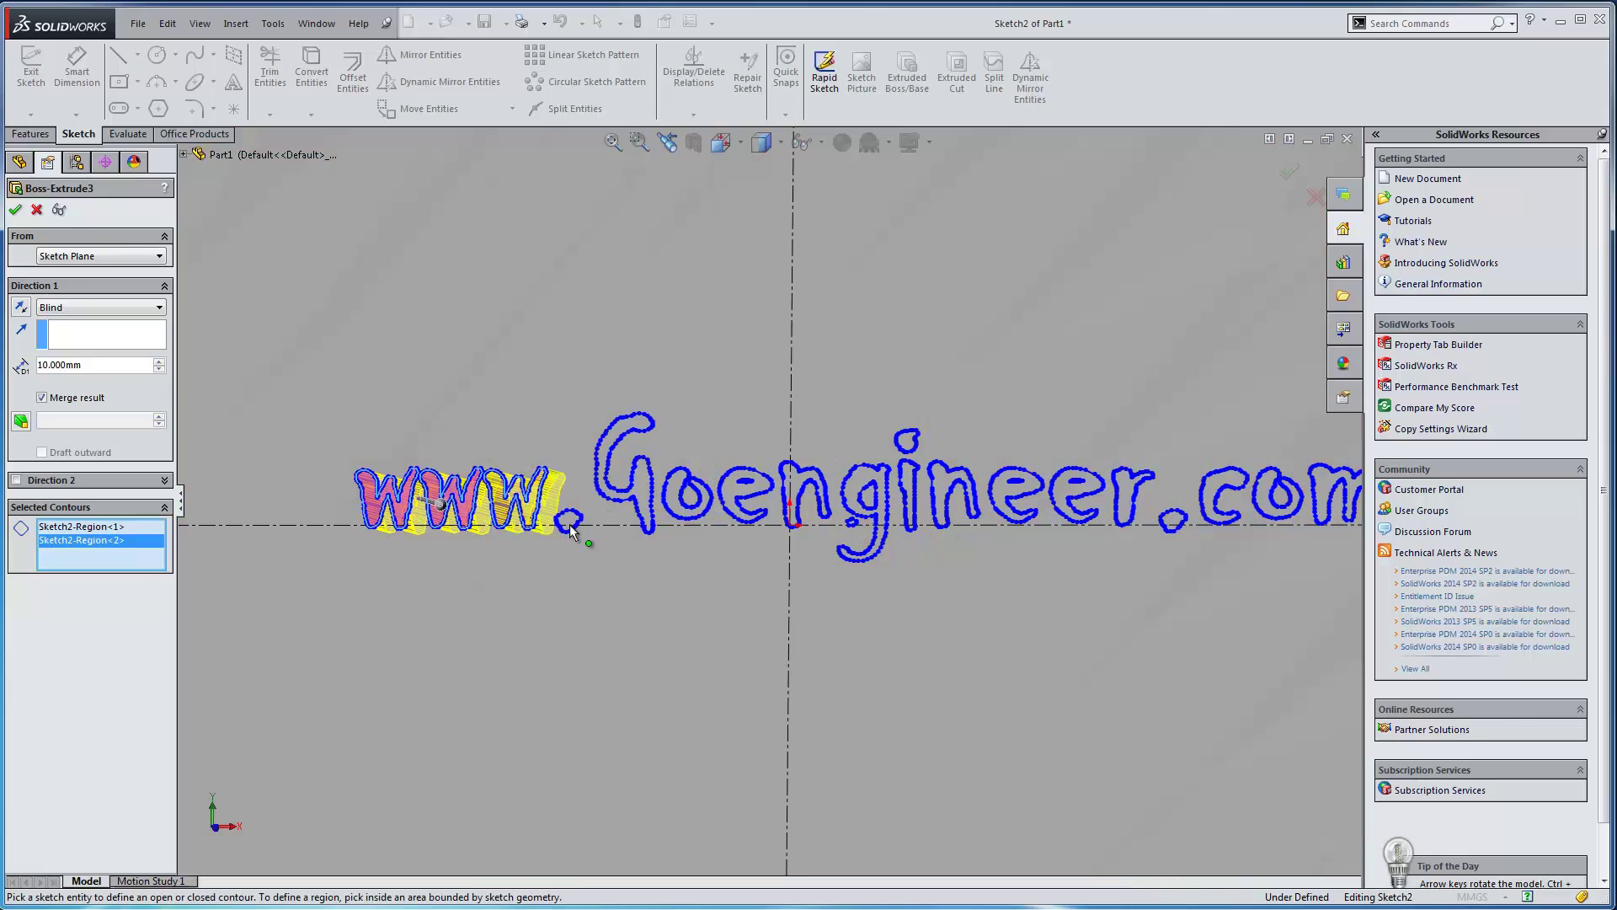
pyautogui.click(571, 519)
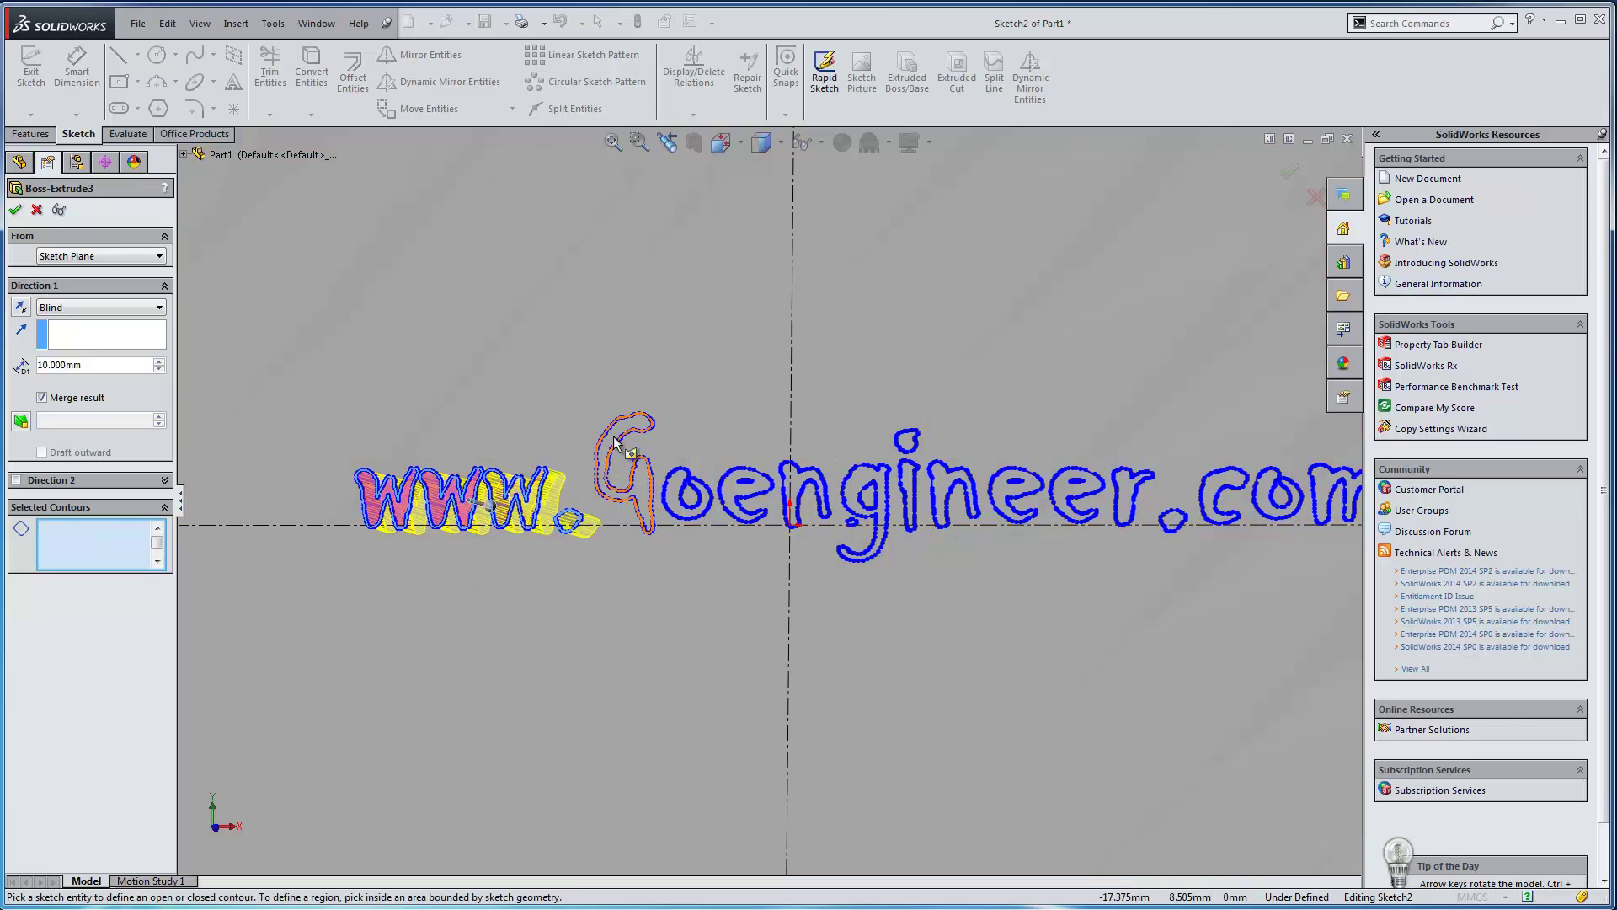
# Step: Add the letters "Goeng" to the selected contours of the boss extrusion
pyautogui.click(606, 488)
pyautogui.click(815, 497)
pyautogui.click(798, 497)
pyautogui.click(856, 482)
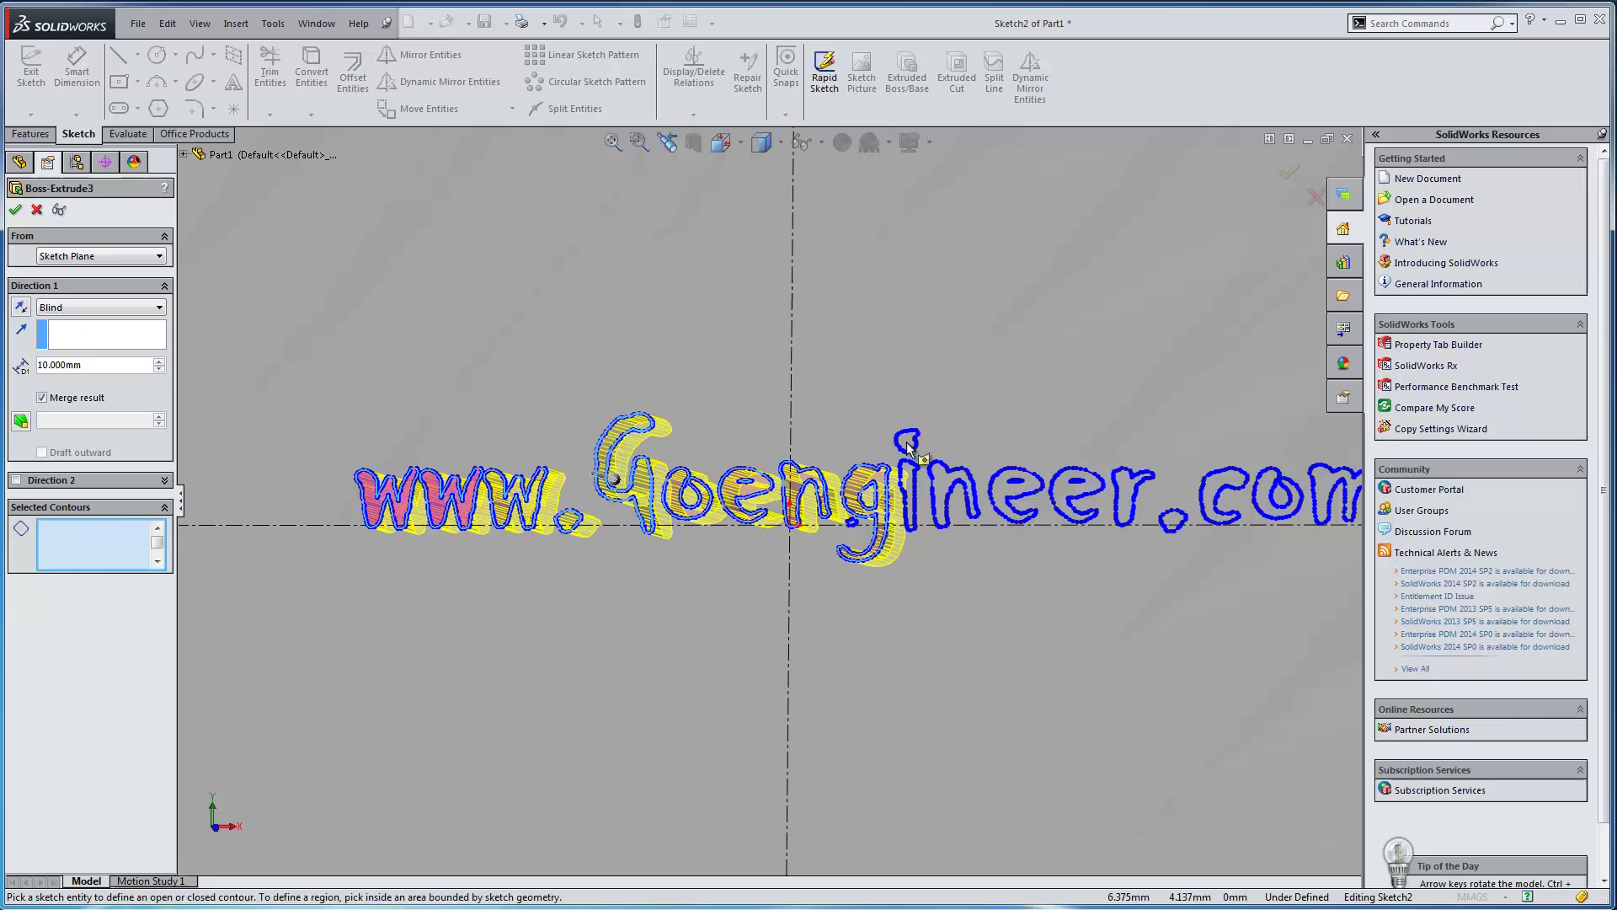
# Step: Add the remaining "ineer.com" contours and complete the boss extrusion with a blind depth of 10 mm
pyautogui.click(915, 497)
pyautogui.click(908, 442)
pyautogui.click(1130, 498)
pyautogui.click(1174, 519)
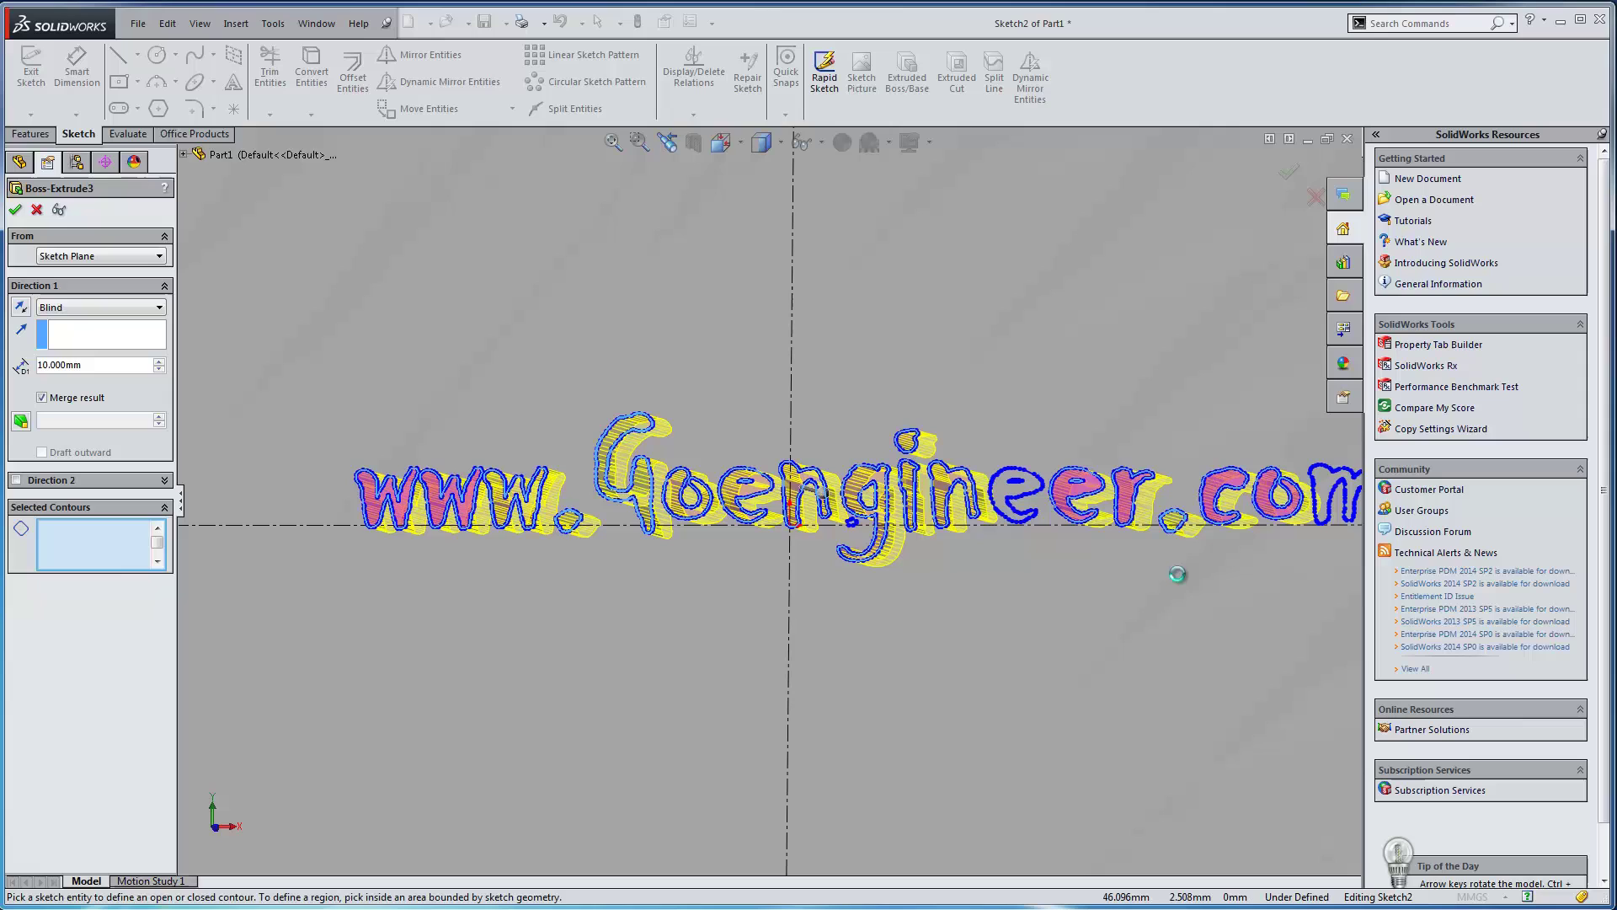
pyautogui.click(1003, 486)
pyautogui.scroll(1, 993, 599)
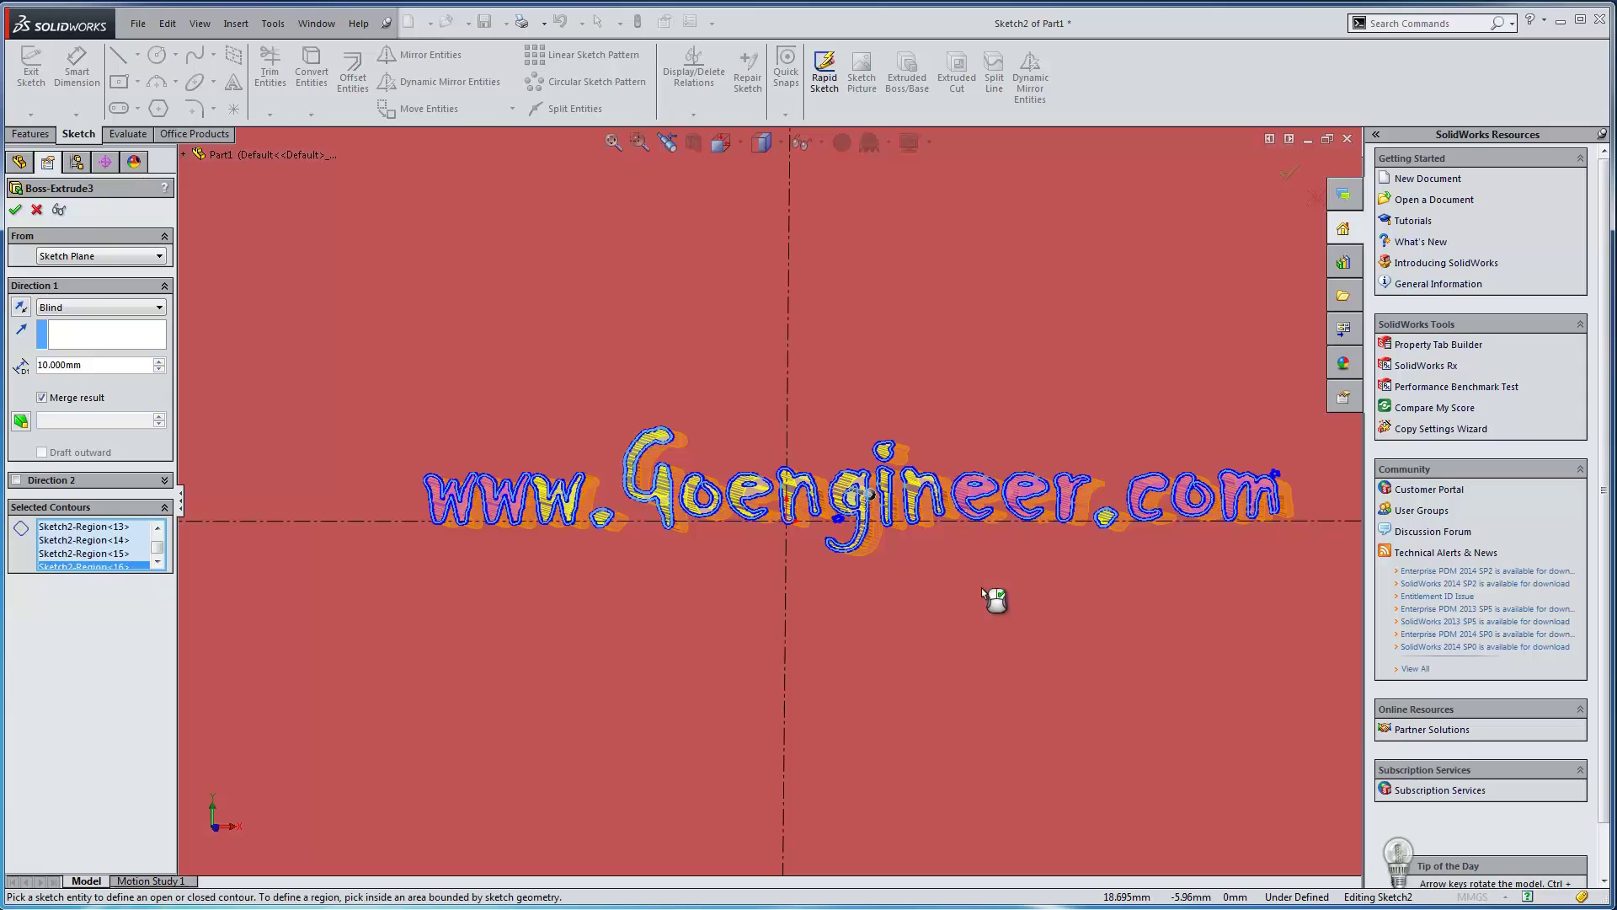
pyautogui.click(15, 210)
pyautogui.scroll(4, 346, 448)
pyautogui.click(347, 448)
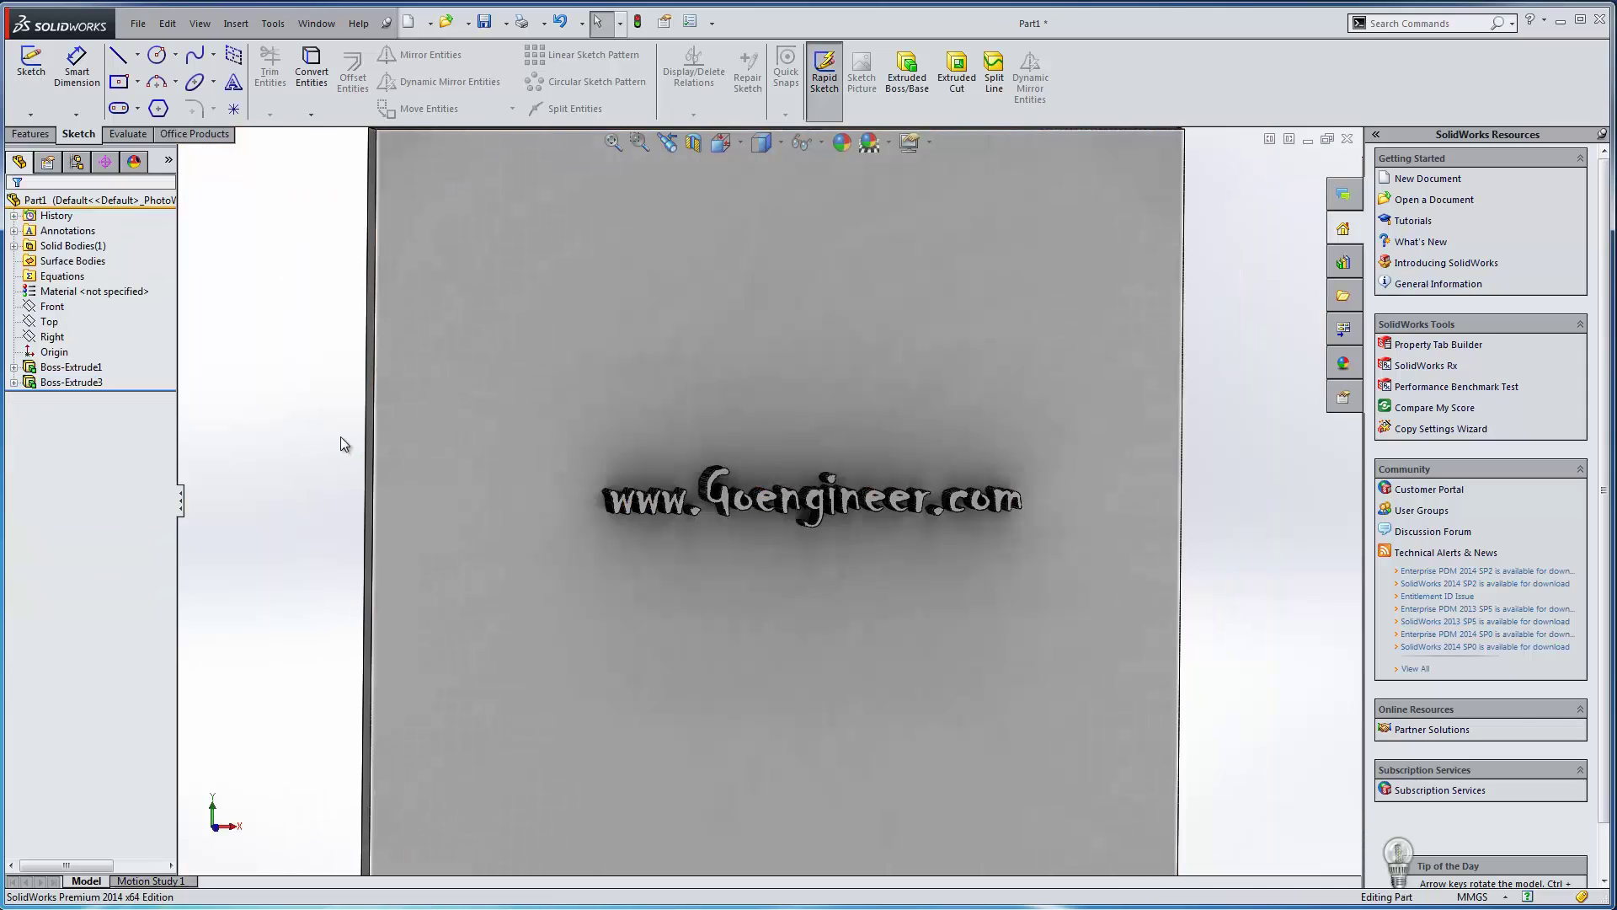